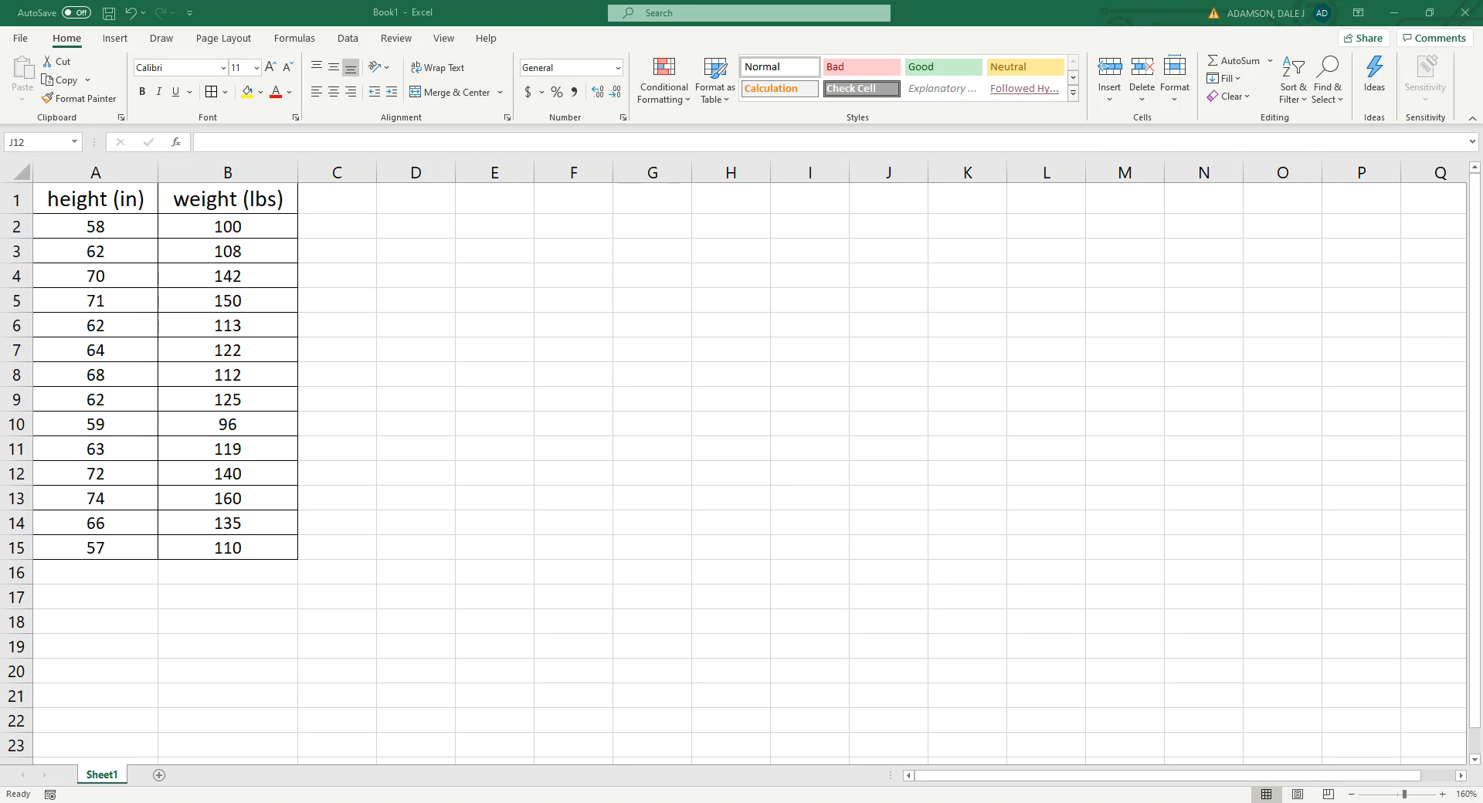
# Examine the height and weight columns and their headers in the data table
pyautogui.moveTo(96, 202); pyautogui.dragTo(219, 548)
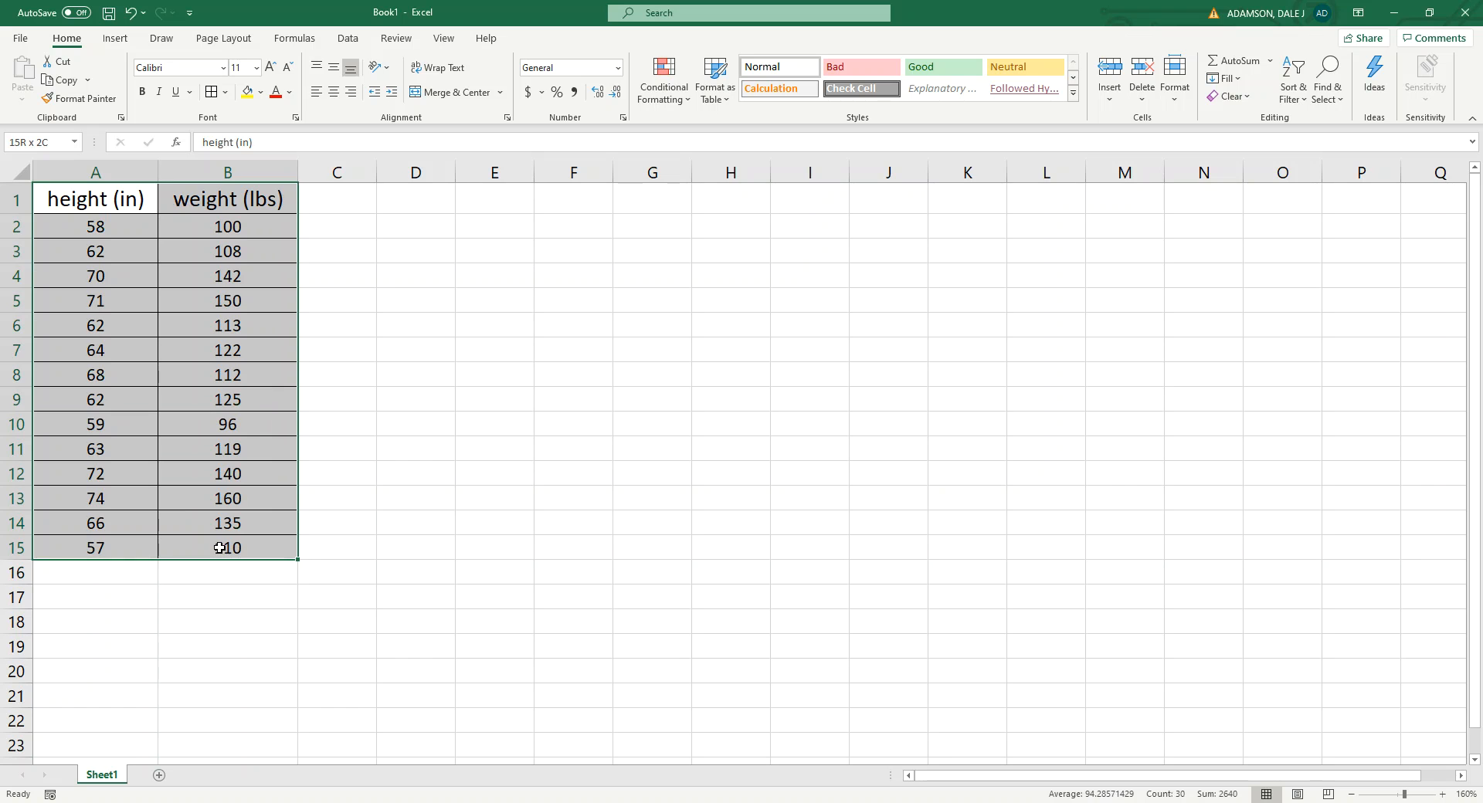
pyautogui.click(435, 448)
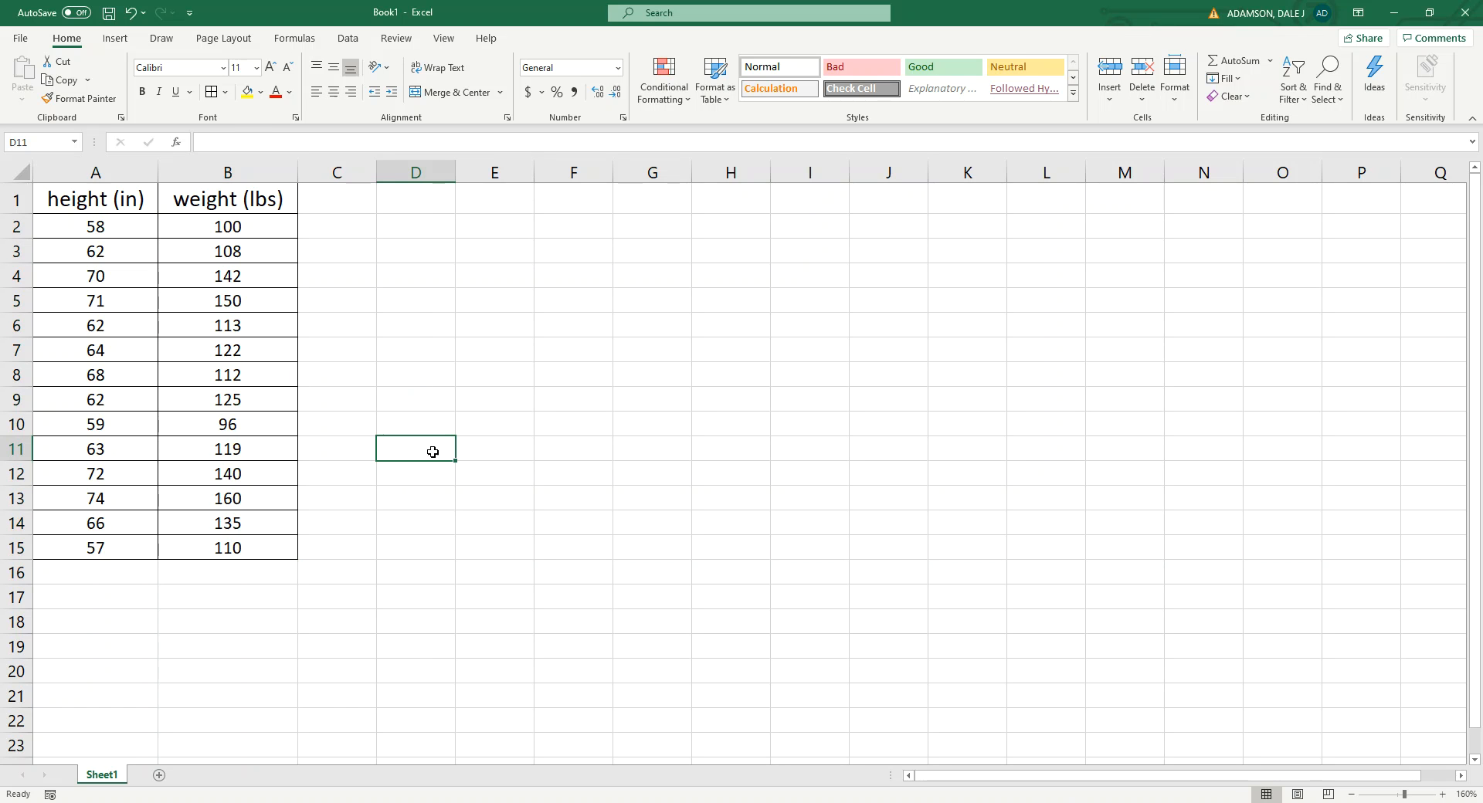
pyautogui.click(94, 202)
pyautogui.moveTo(90, 241); pyautogui.dragTo(104, 556)
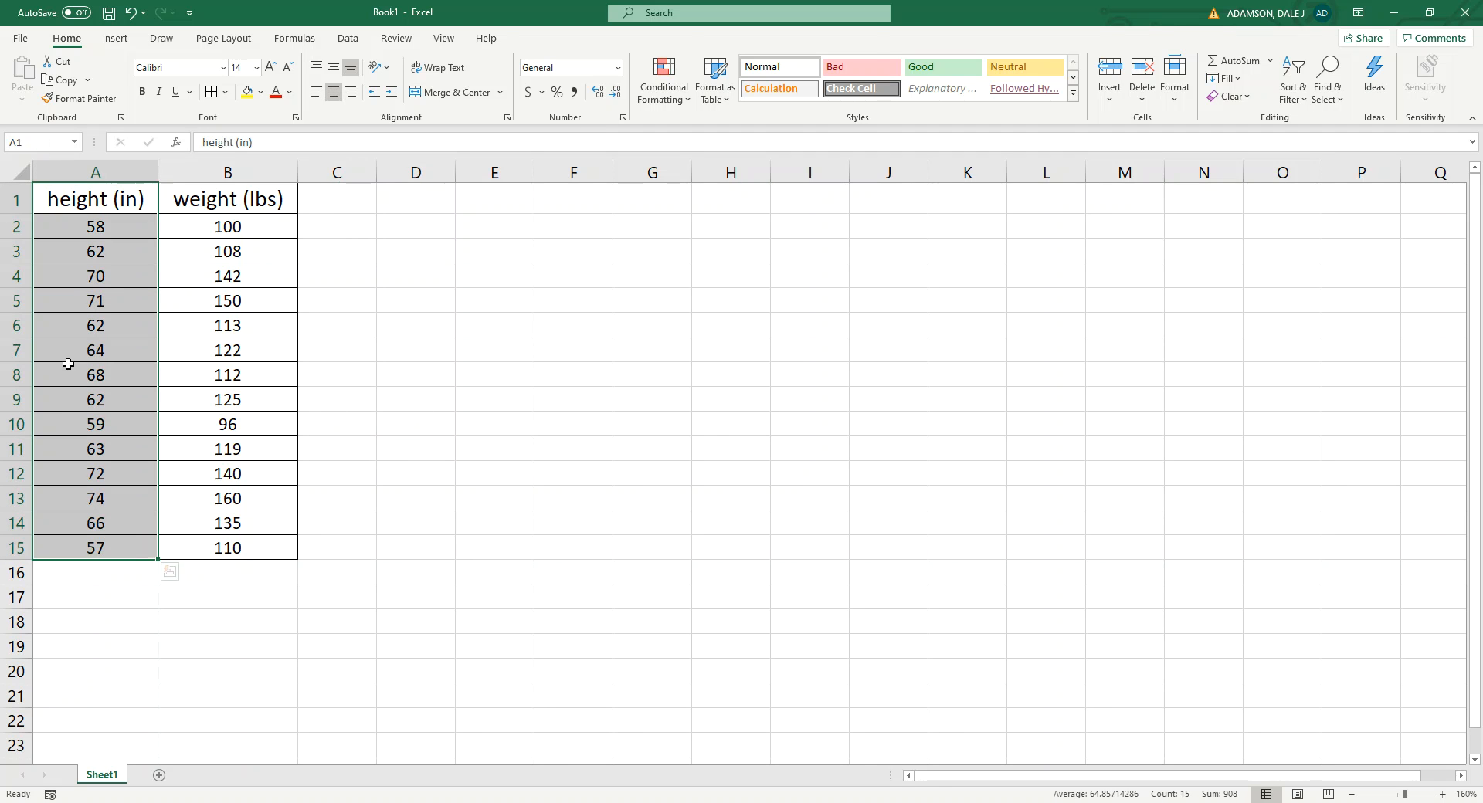
pyautogui.moveTo(251, 207); pyautogui.dragTo(241, 548)
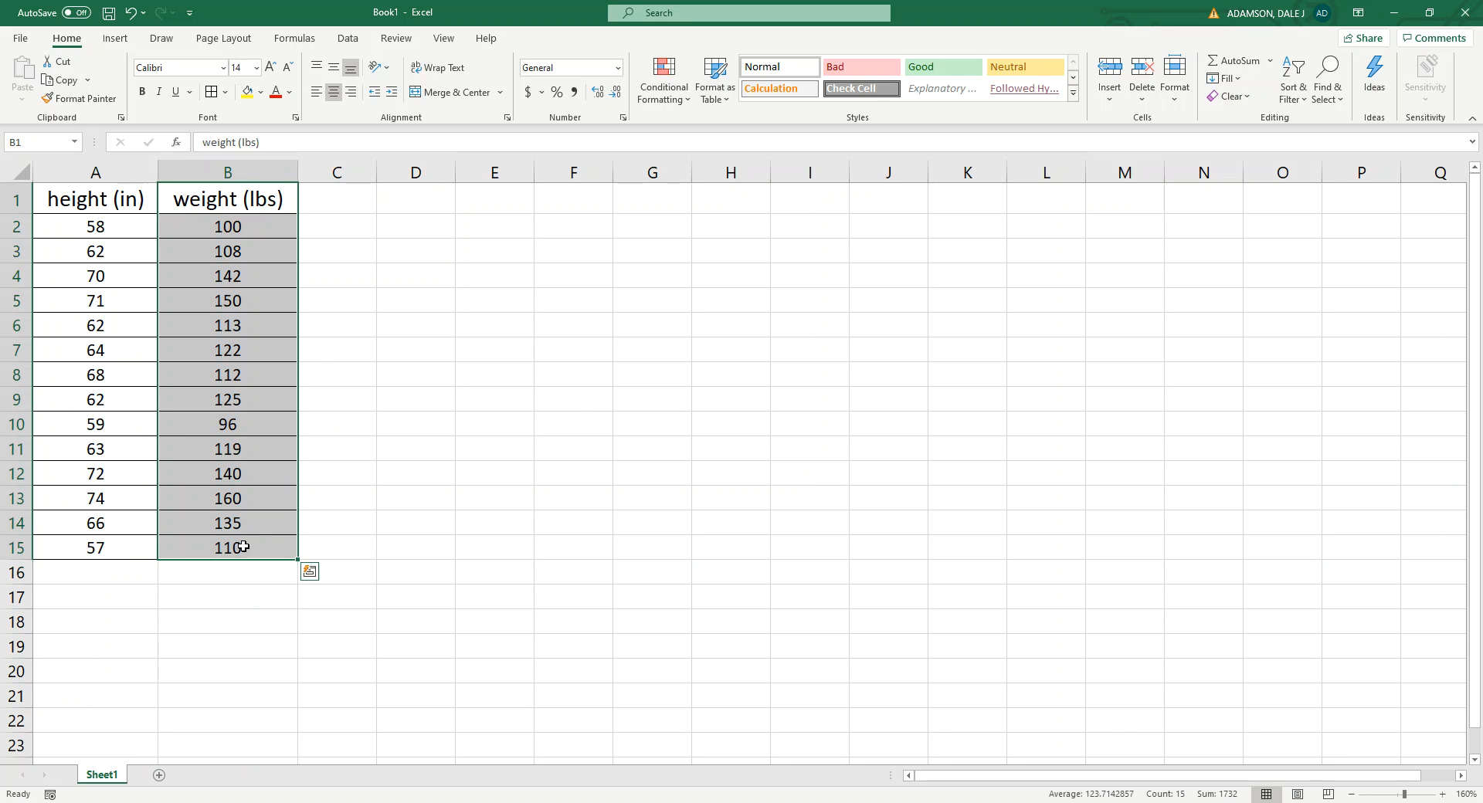
pyautogui.click(450, 548)
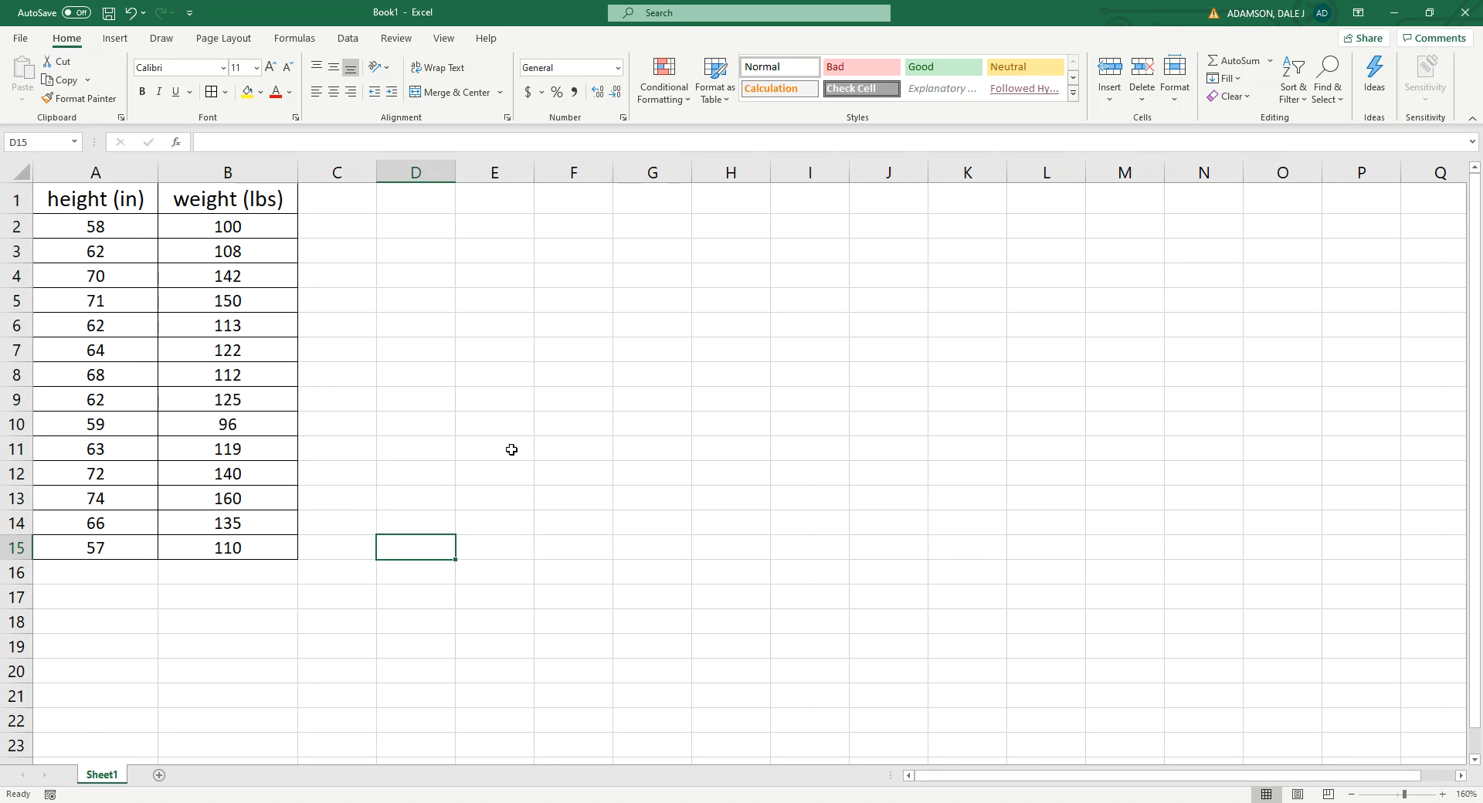
pyautogui.click(109, 192)
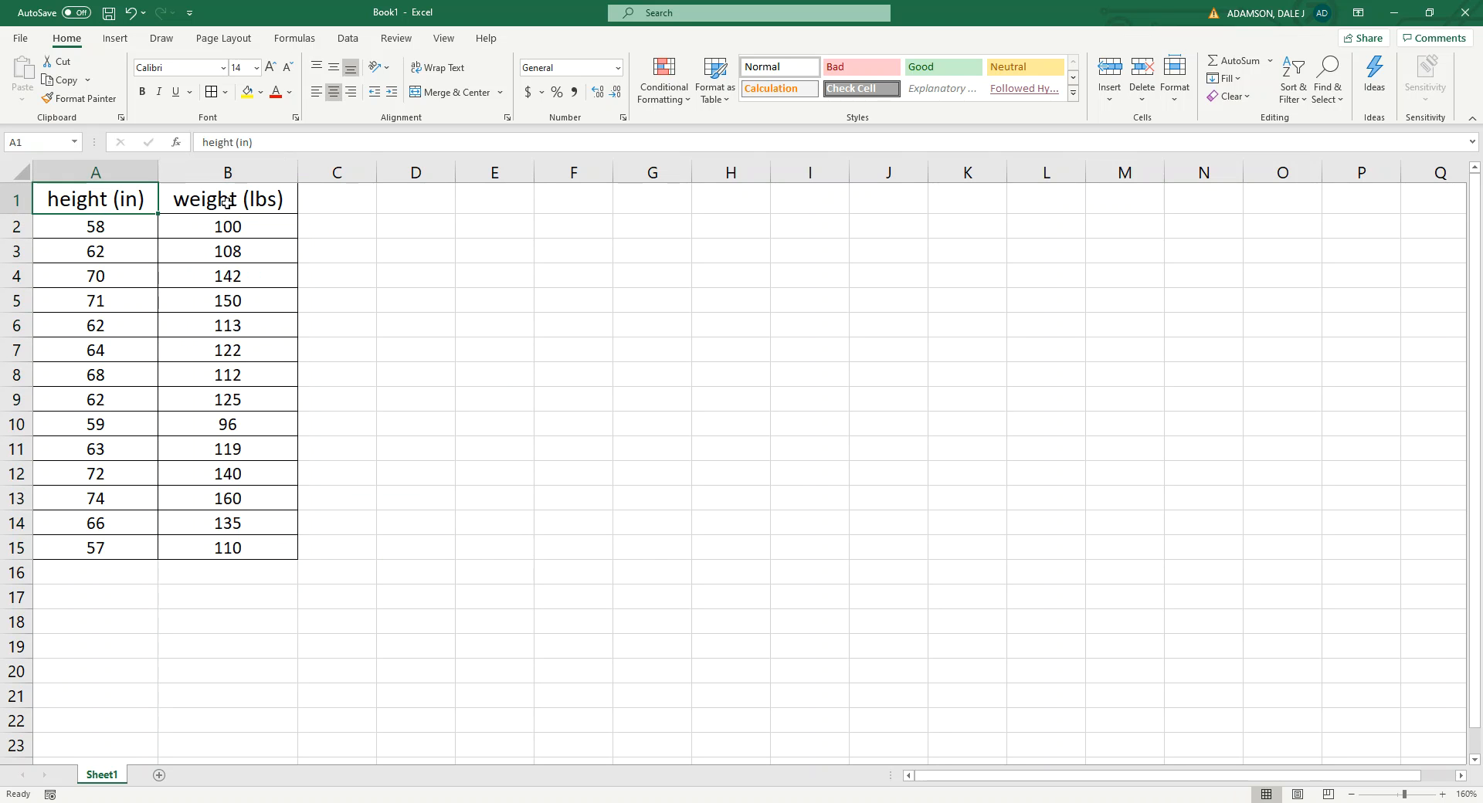
pyautogui.click(226, 203)
pyautogui.click(487, 317)
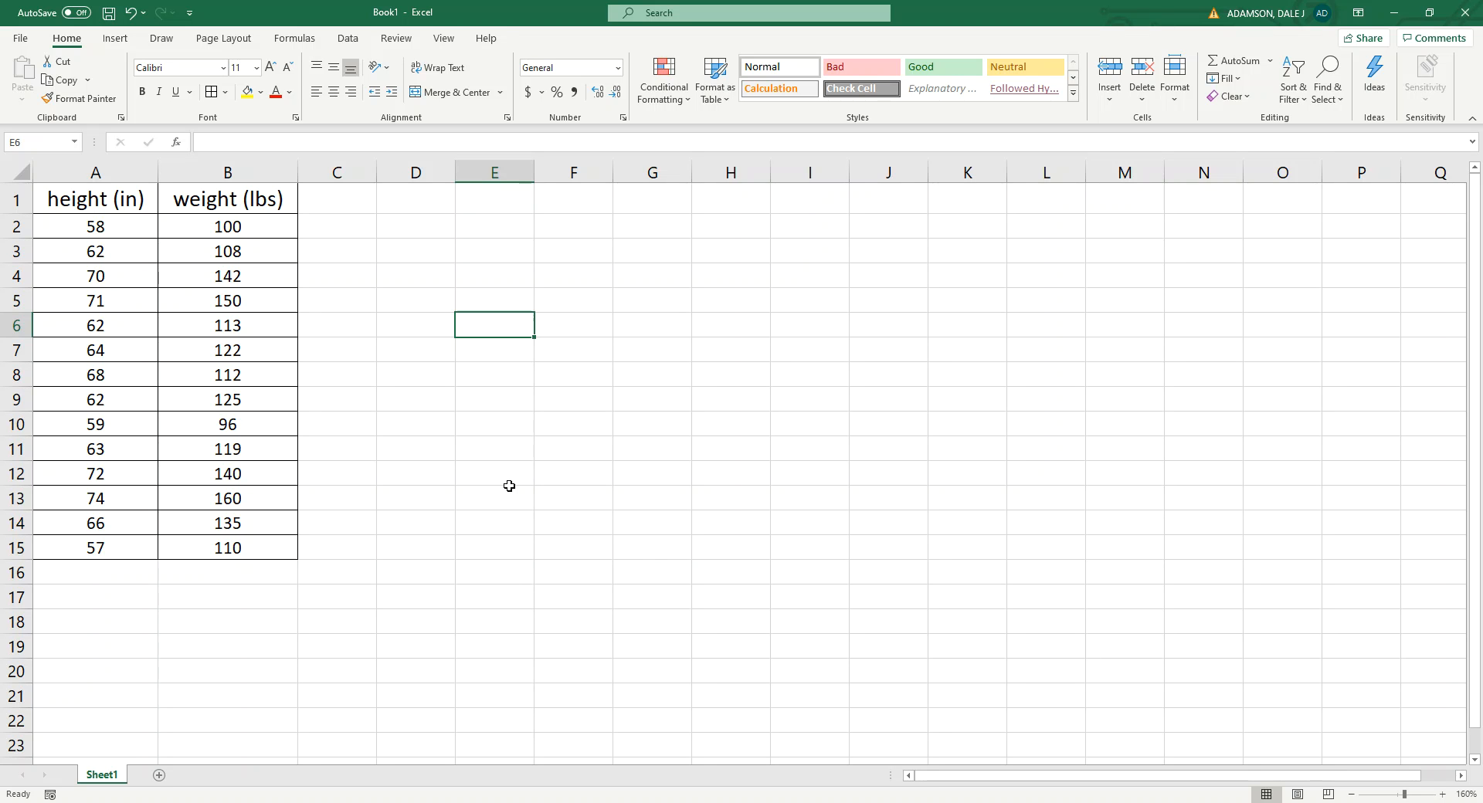
# Insert a markers-only scatter chart from the height and weight data in A1:B15 and enlarge it beside the table
pyautogui.click(69, 200)
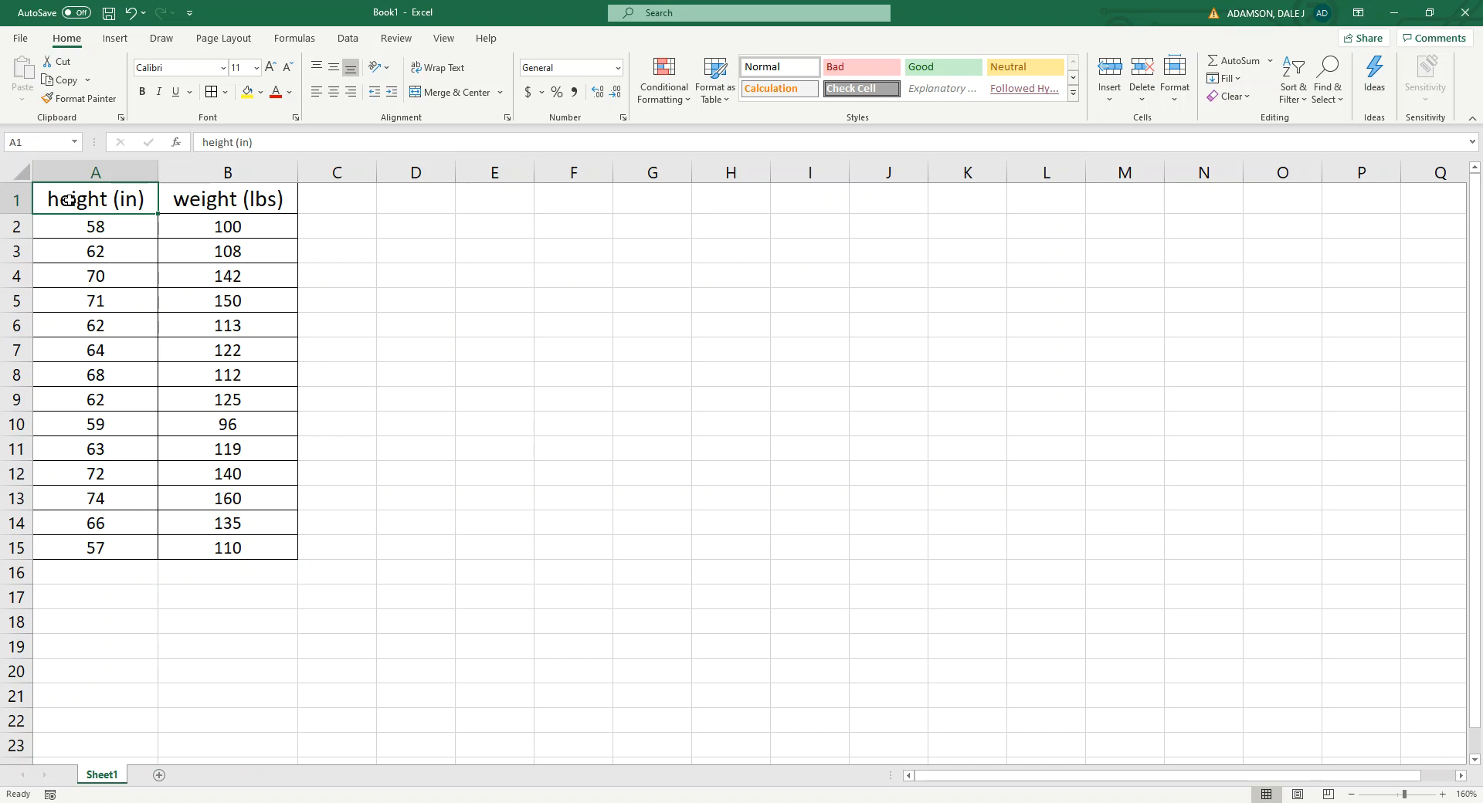
pyautogui.moveTo(69, 200); pyautogui.dragTo(234, 543)
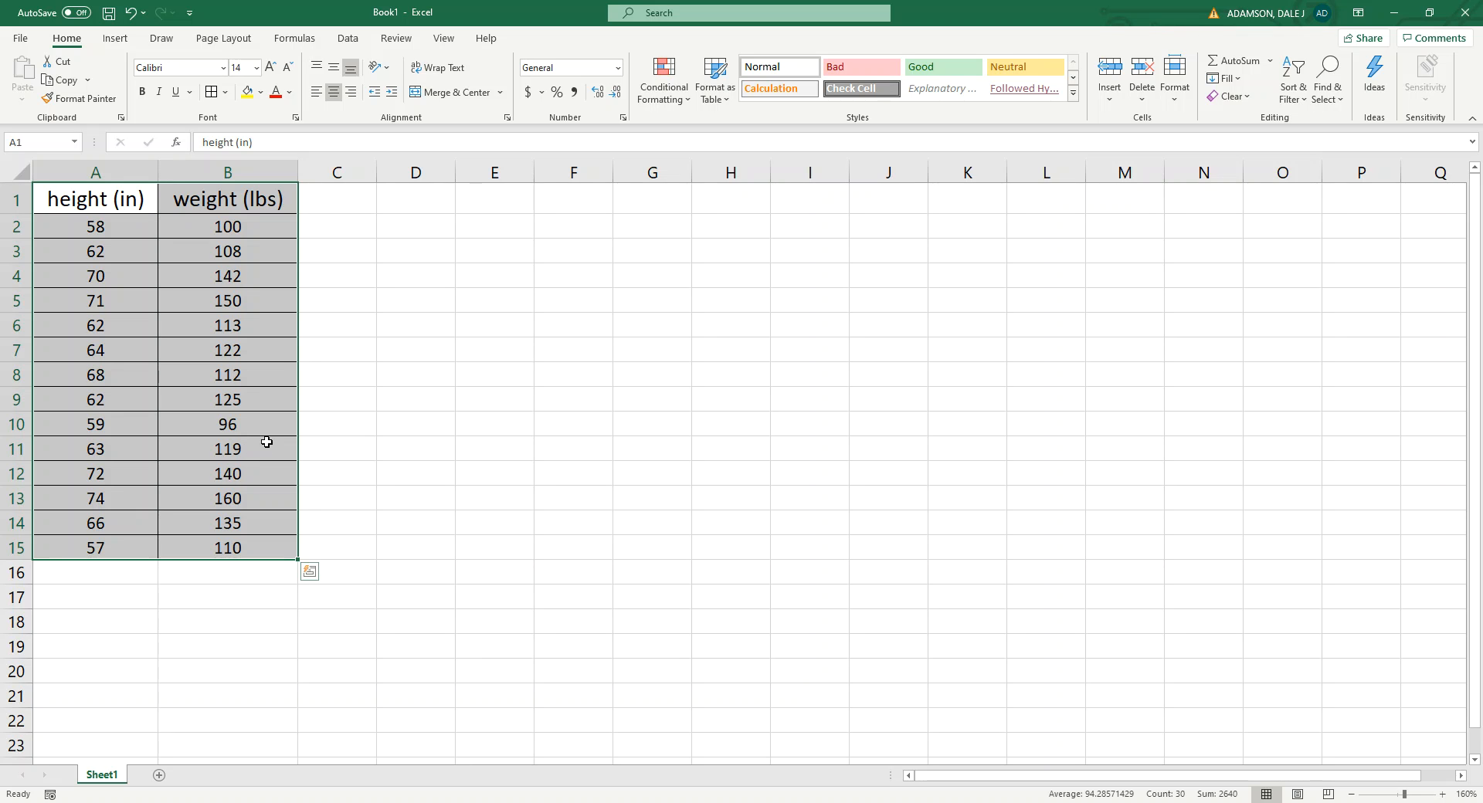
pyautogui.click(115, 39)
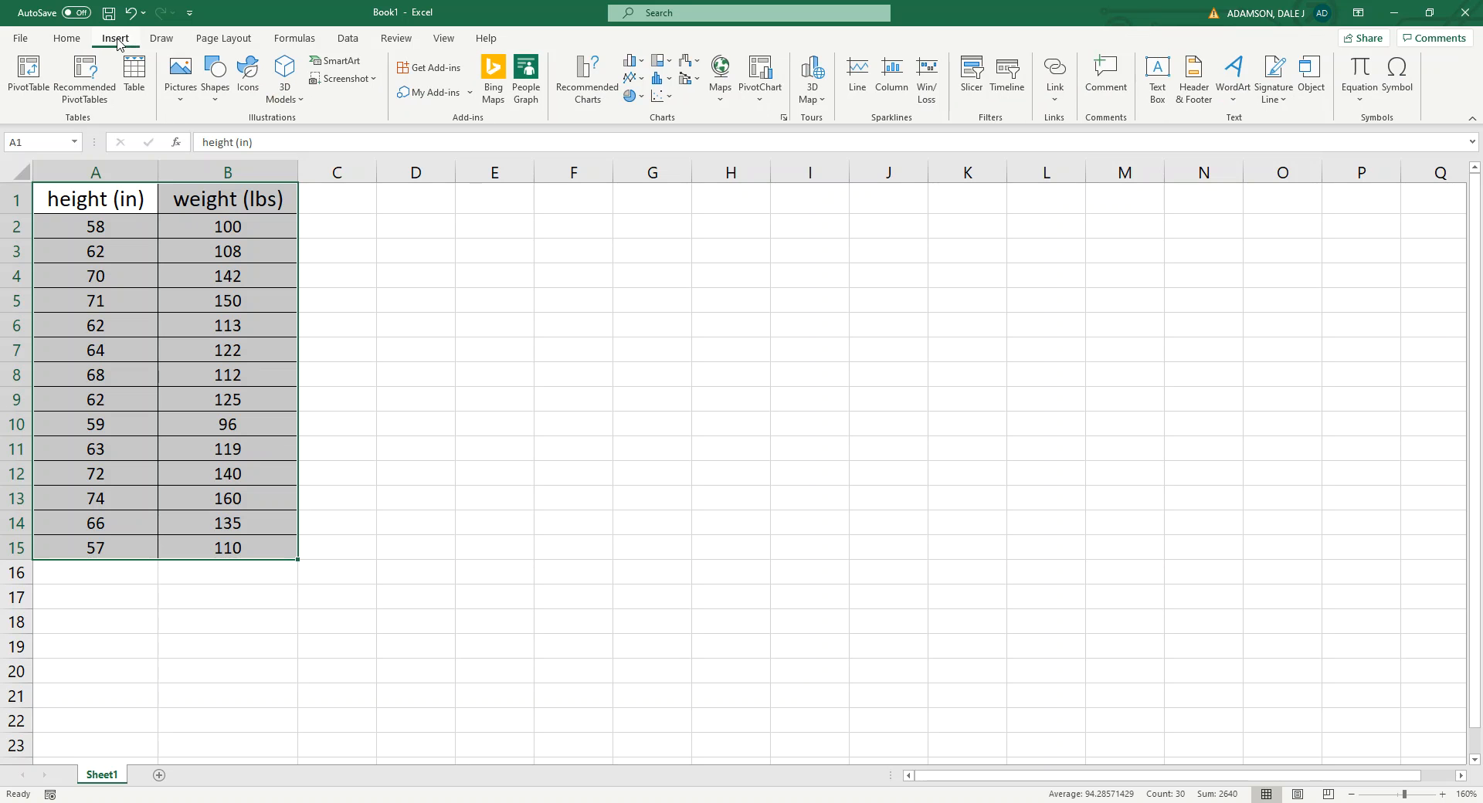
pyautogui.click(666, 96)
pyautogui.click(672, 149)
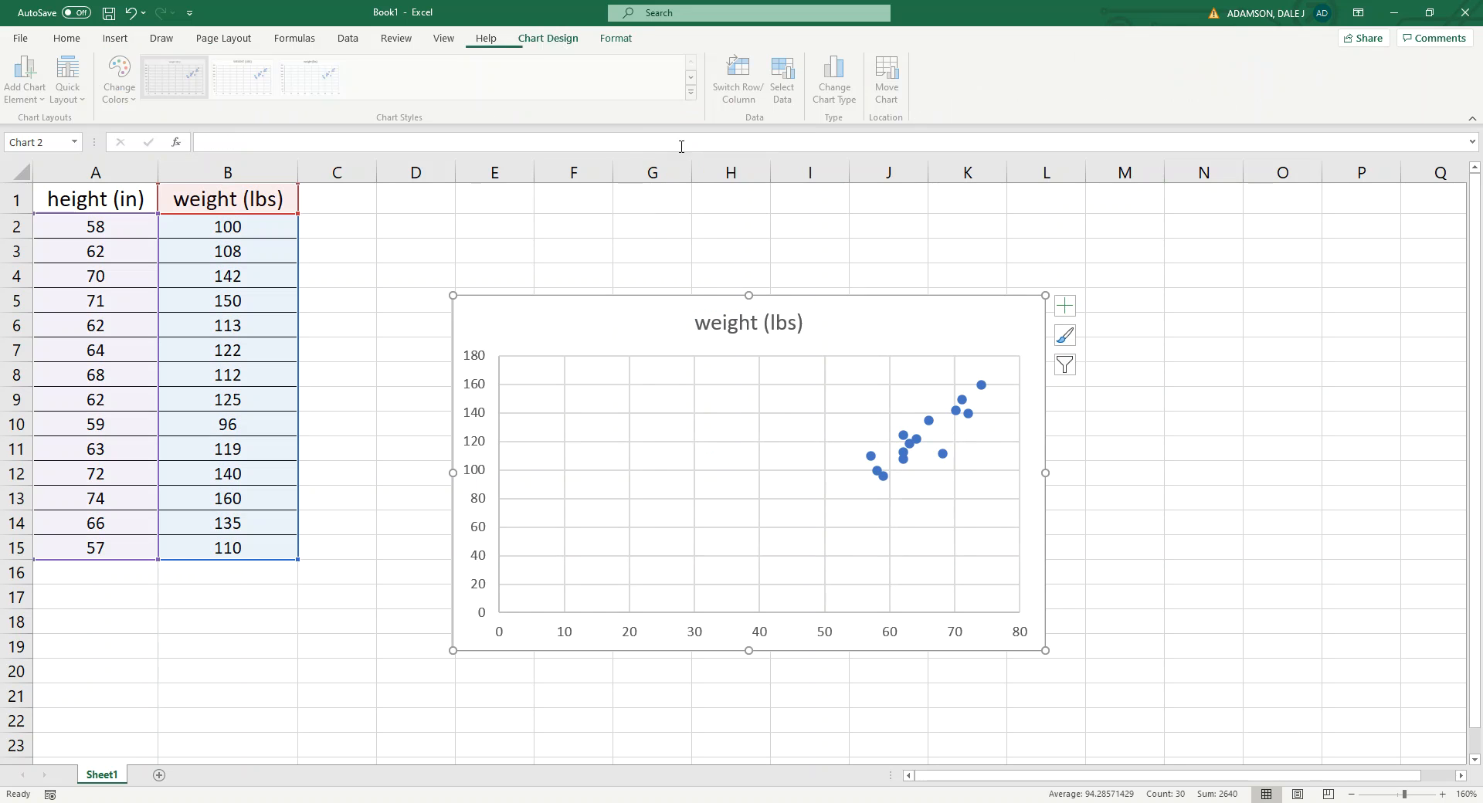
pyautogui.moveTo(868, 324); pyautogui.dragTo(787, 261)
pyautogui.moveTo(965, 587); pyautogui.dragTo(1092, 657)
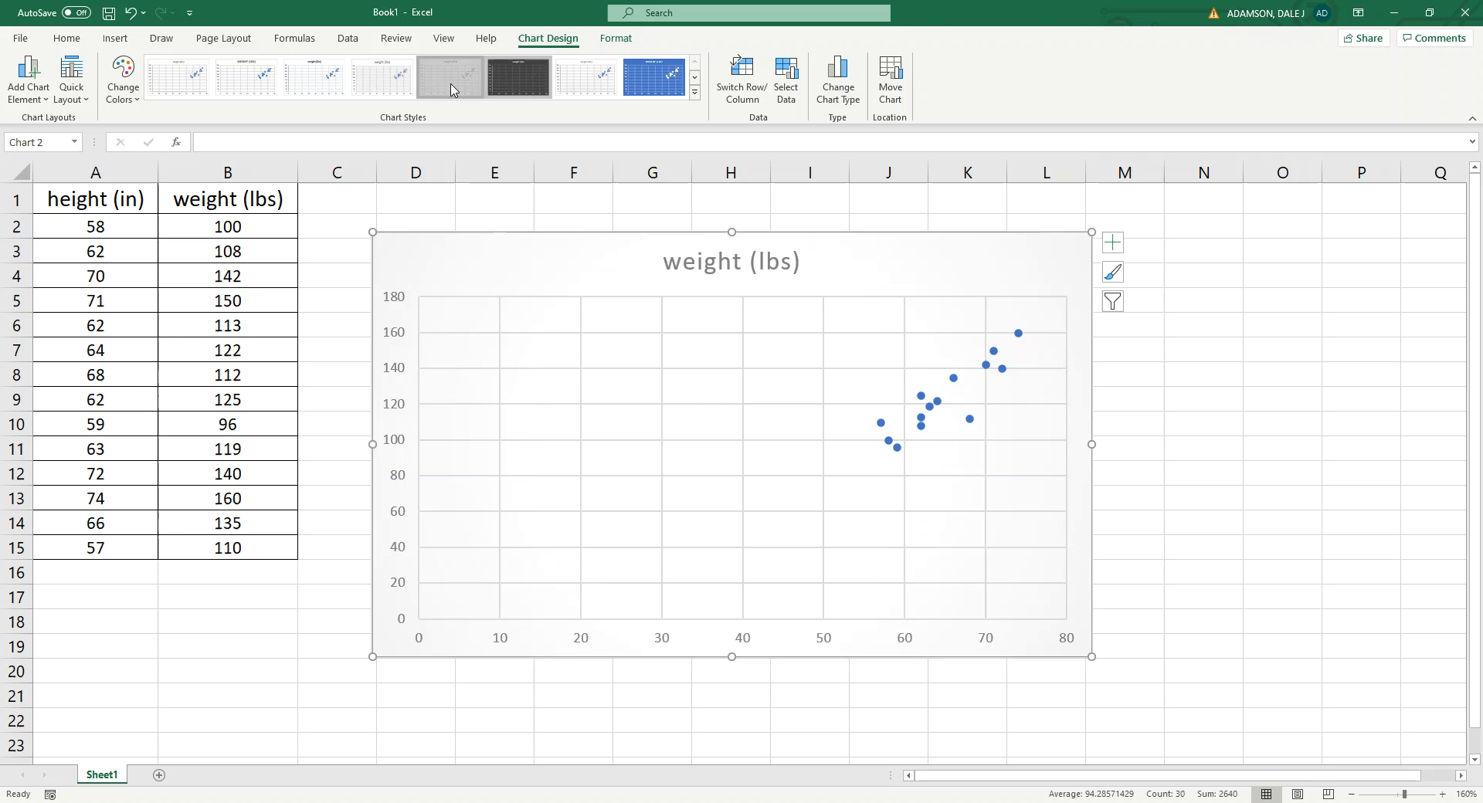
# Apply the chart style with an uppercase bold title and diamond markers, and shift the chart farther from the data table
pyautogui.click(537, 81)
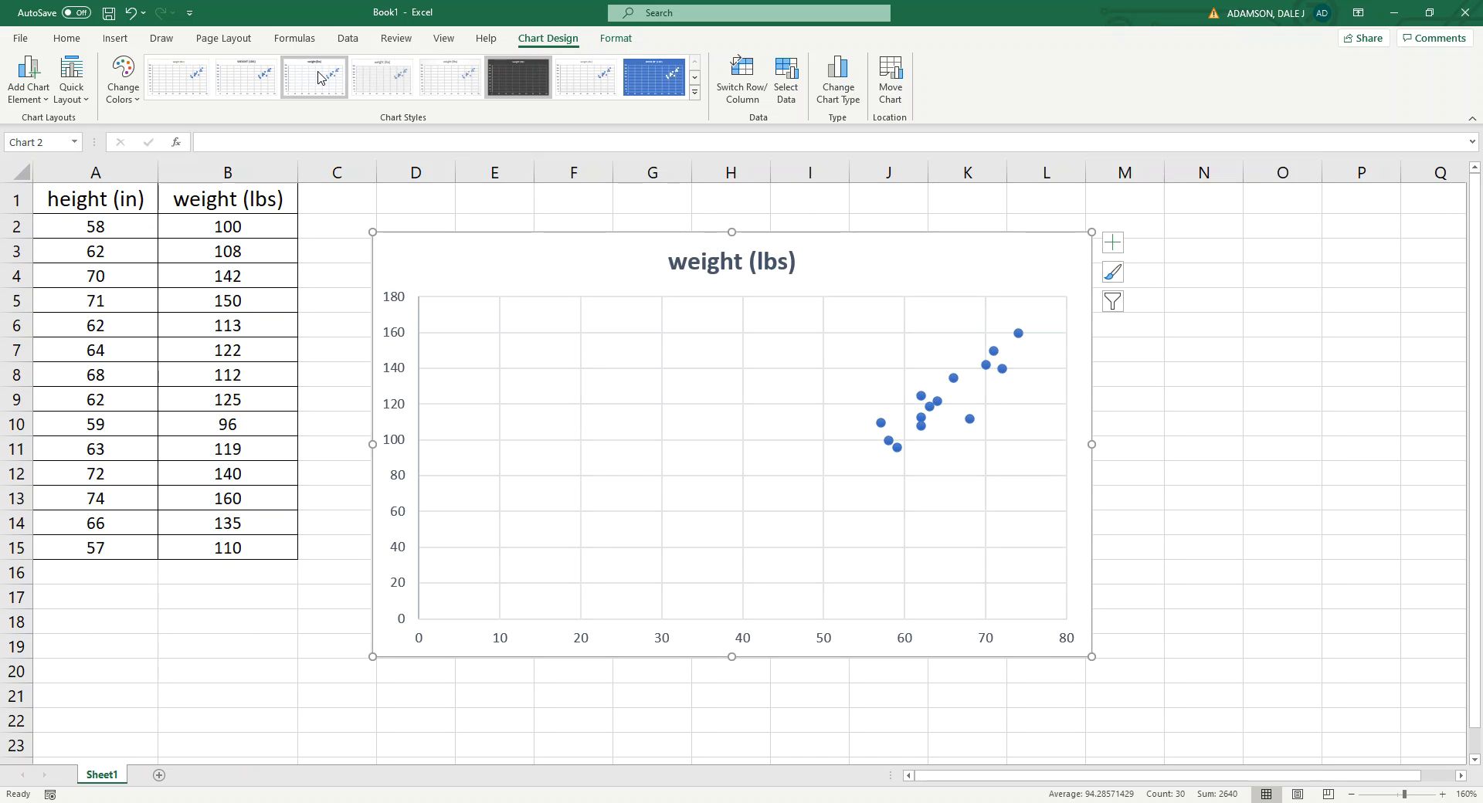
pyautogui.click(251, 77)
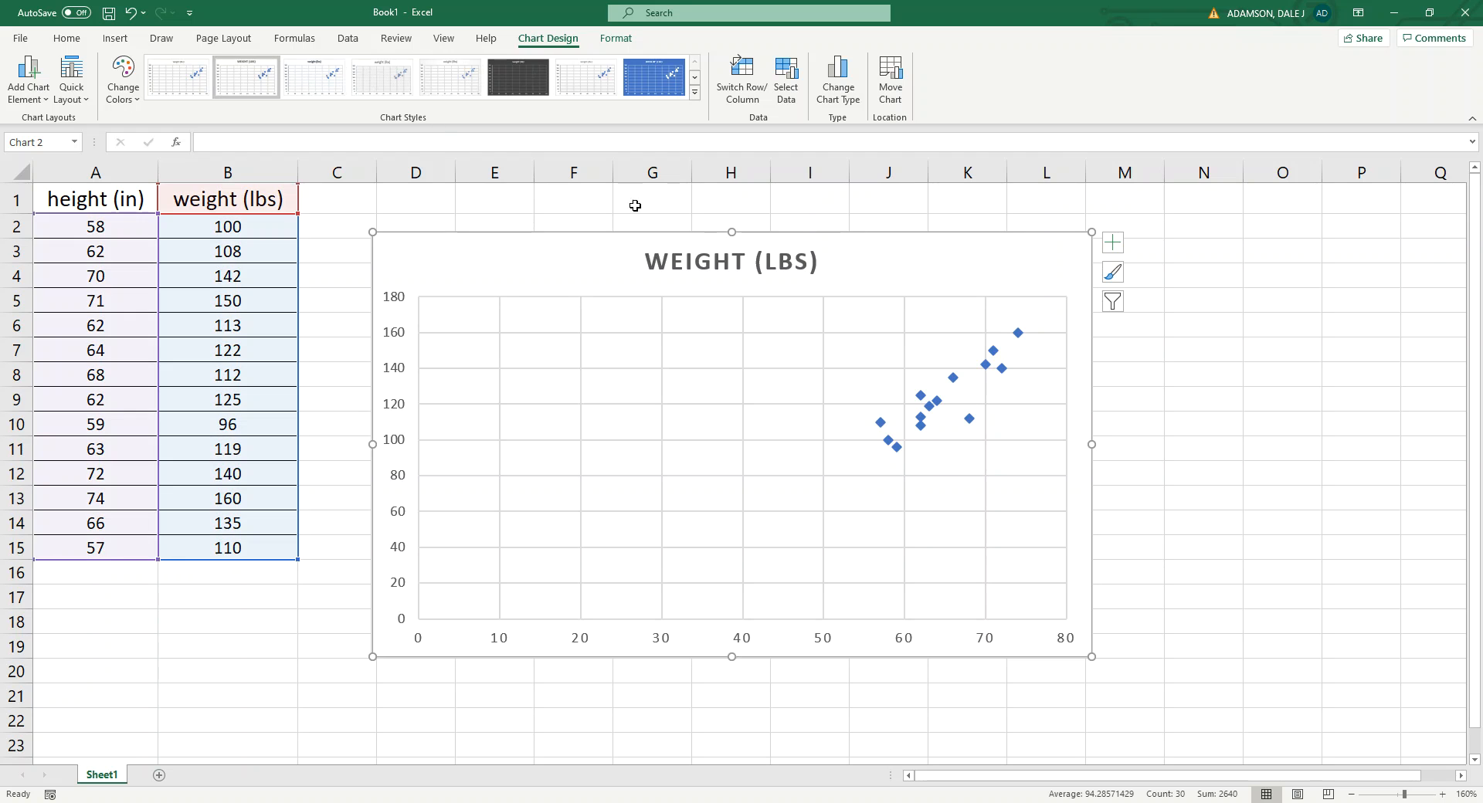
pyautogui.moveTo(799, 245); pyautogui.dragTo(927, 263)
pyautogui.hotkey('ctrl', 'z')
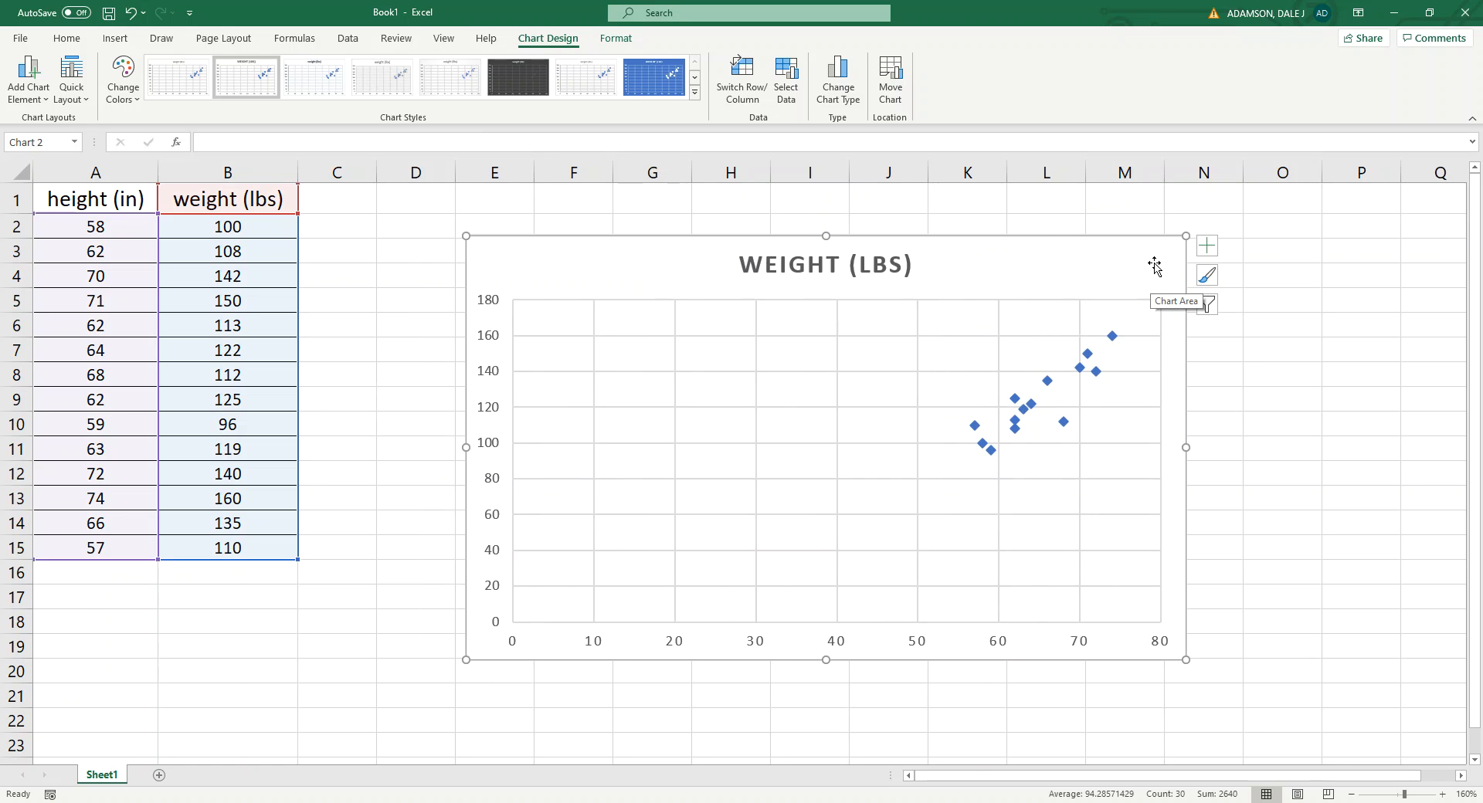
pyautogui.click(996, 646)
pyautogui.rightClick(997, 647)
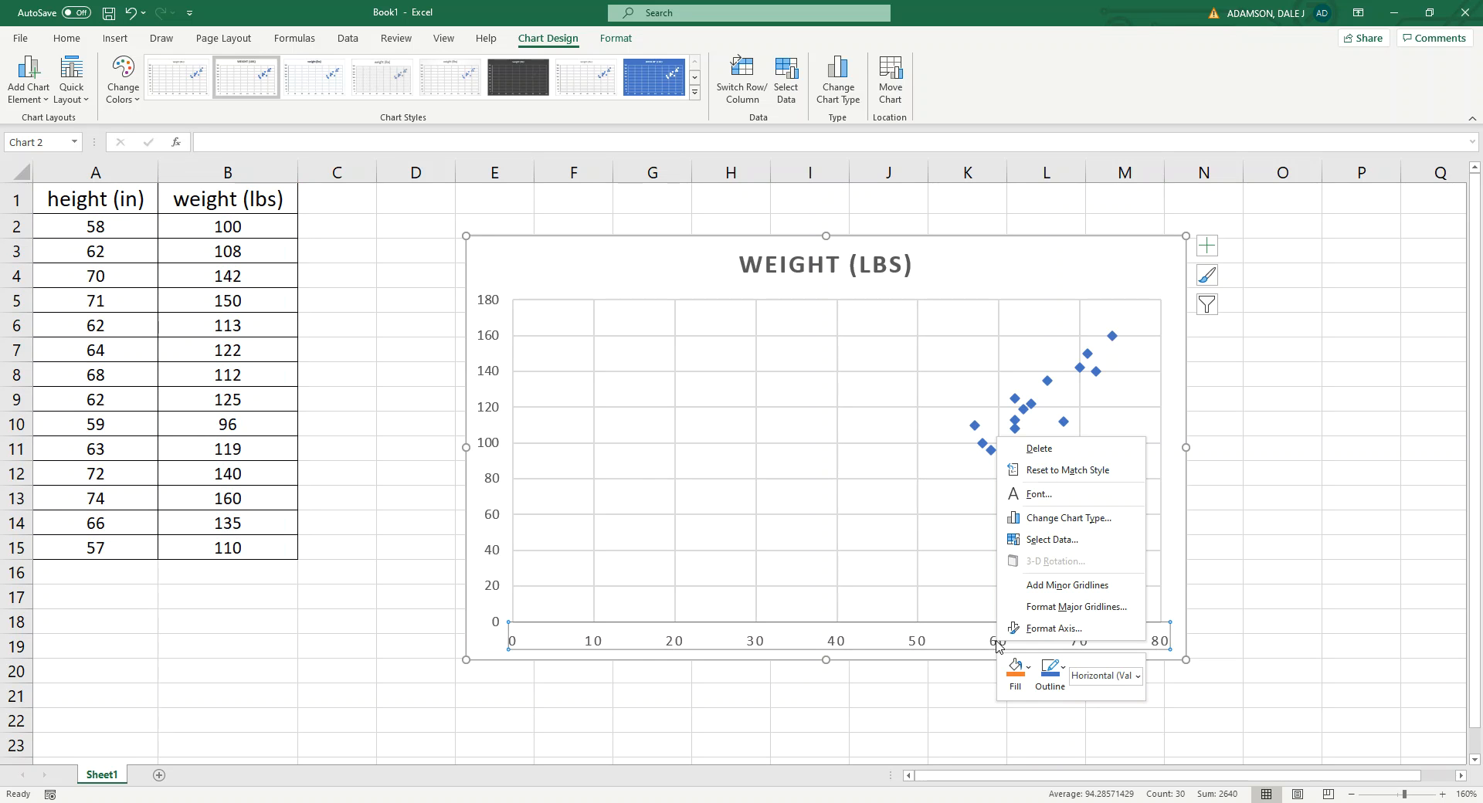
pyautogui.click(997, 646)
pyautogui.rightClick(997, 646)
pyautogui.press('Escape')
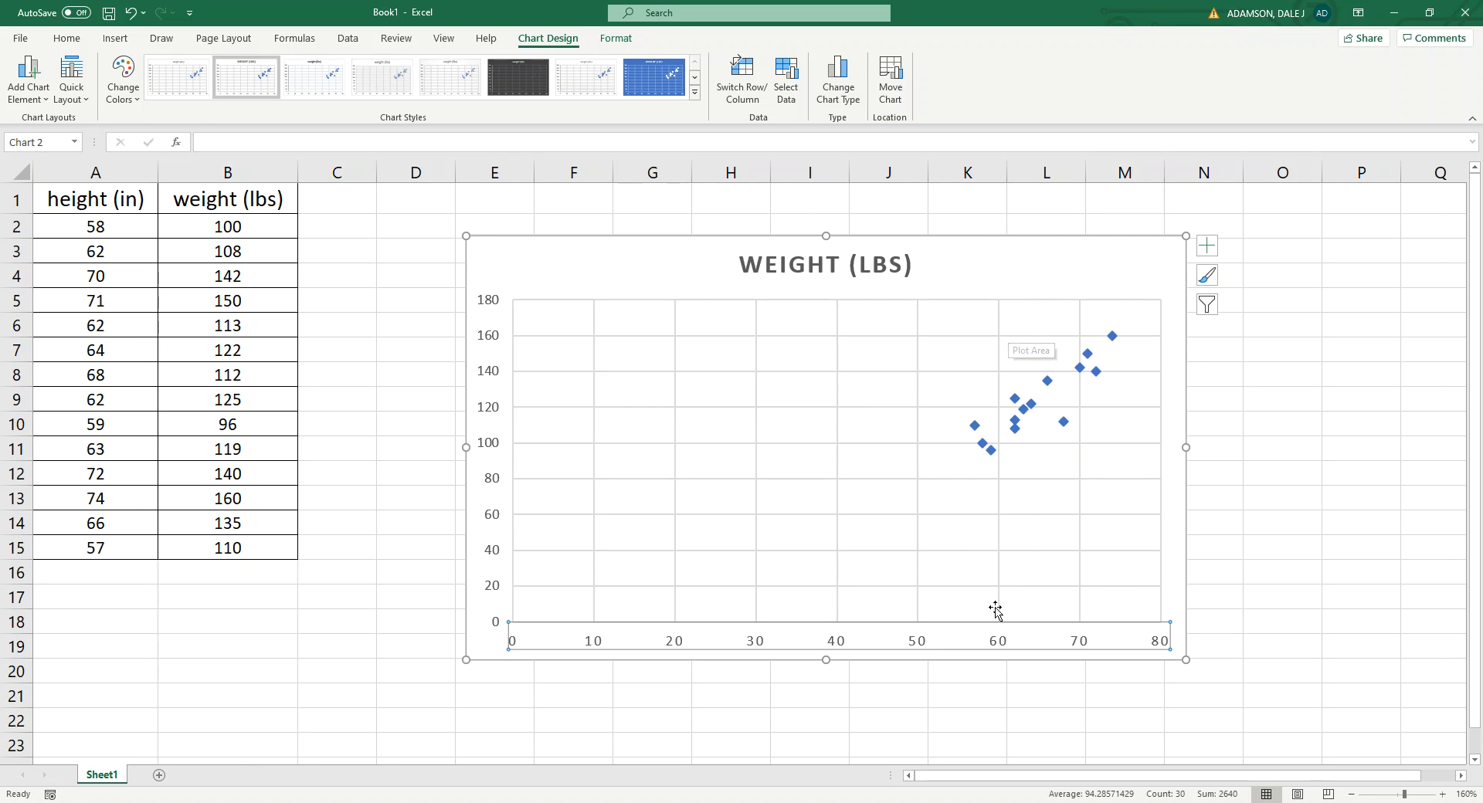
# Add primary horizontal and primary vertical axis titles to the scatter chart
pyautogui.click(947, 267)
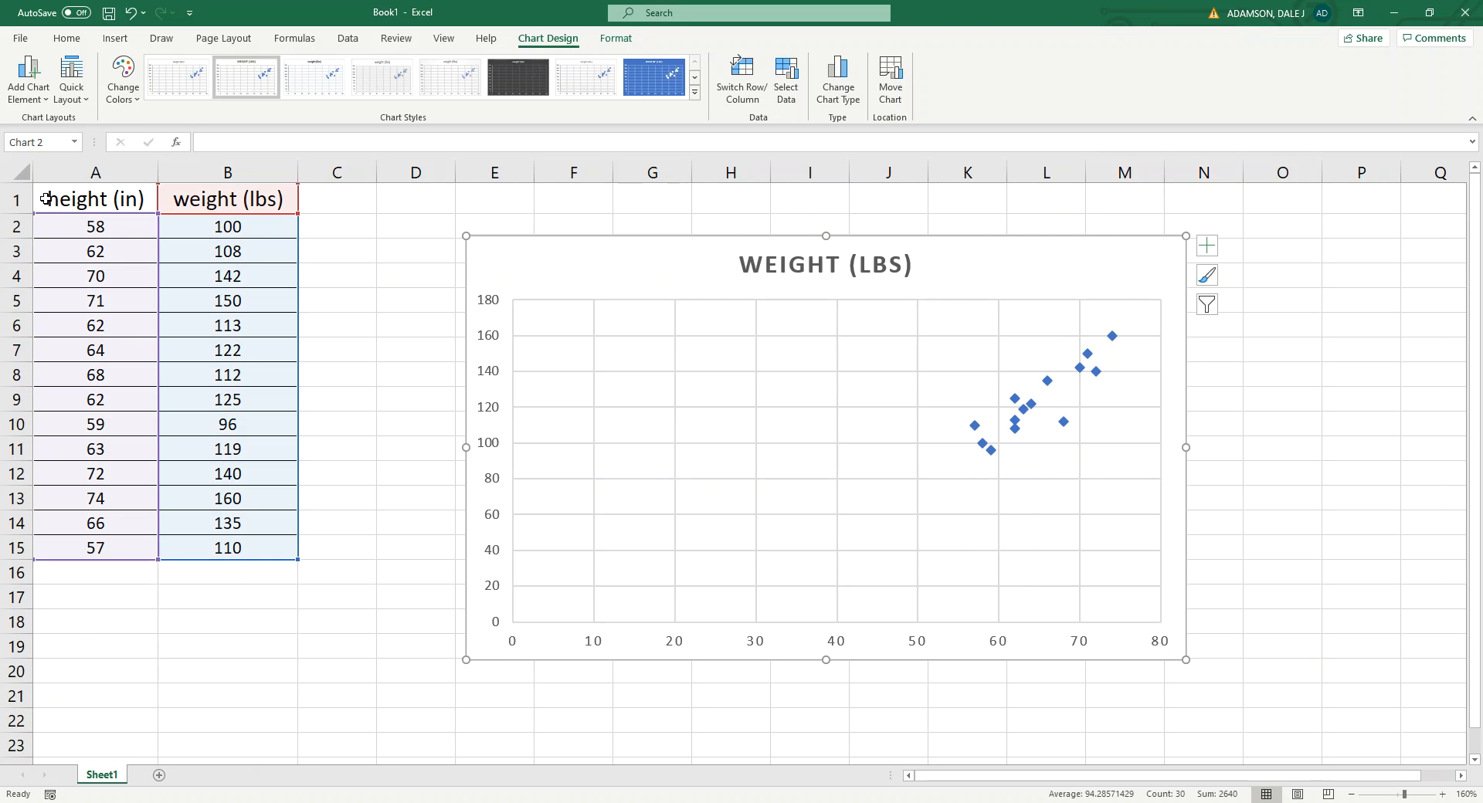
pyautogui.click(34, 96)
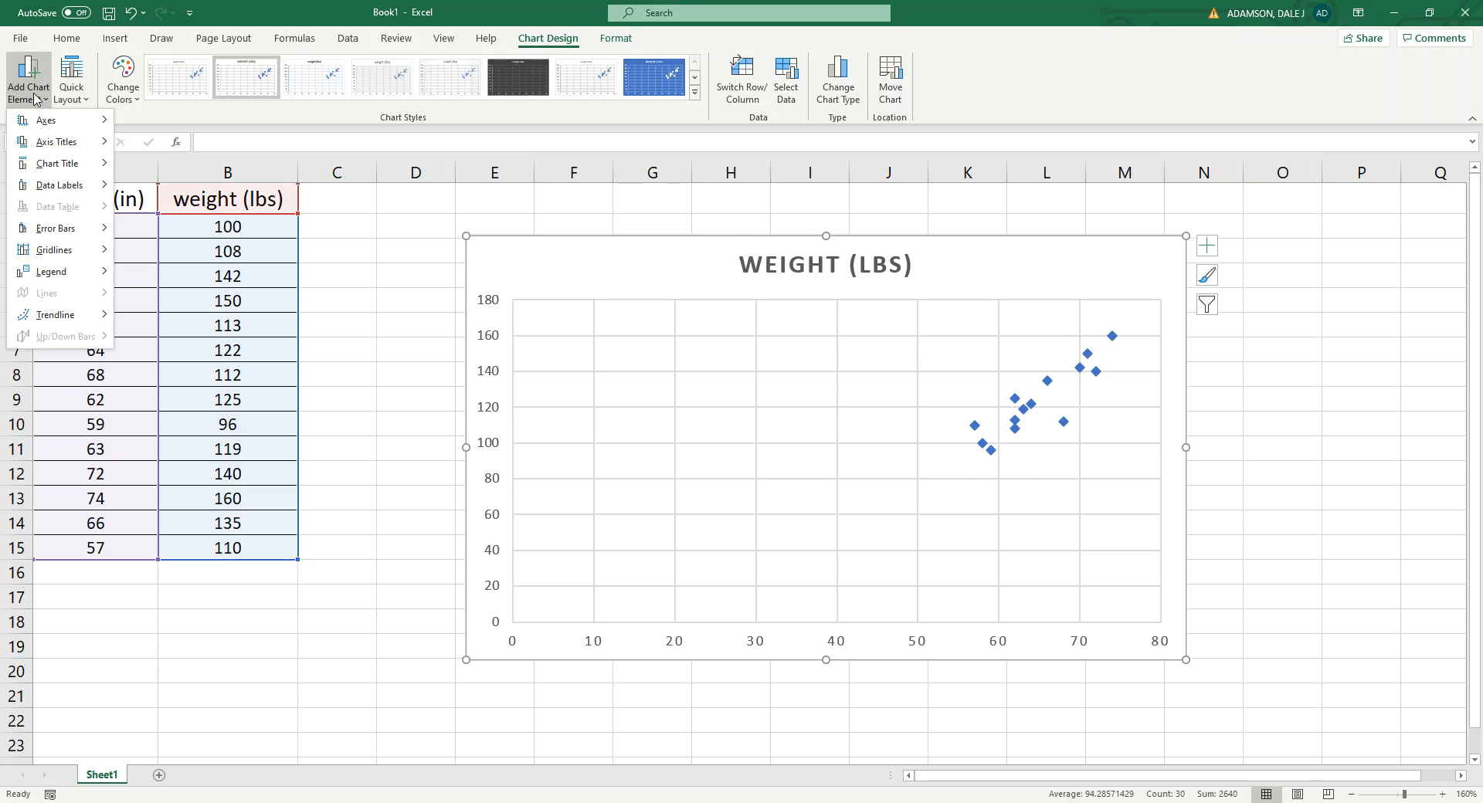
pyautogui.moveTo(62, 142)
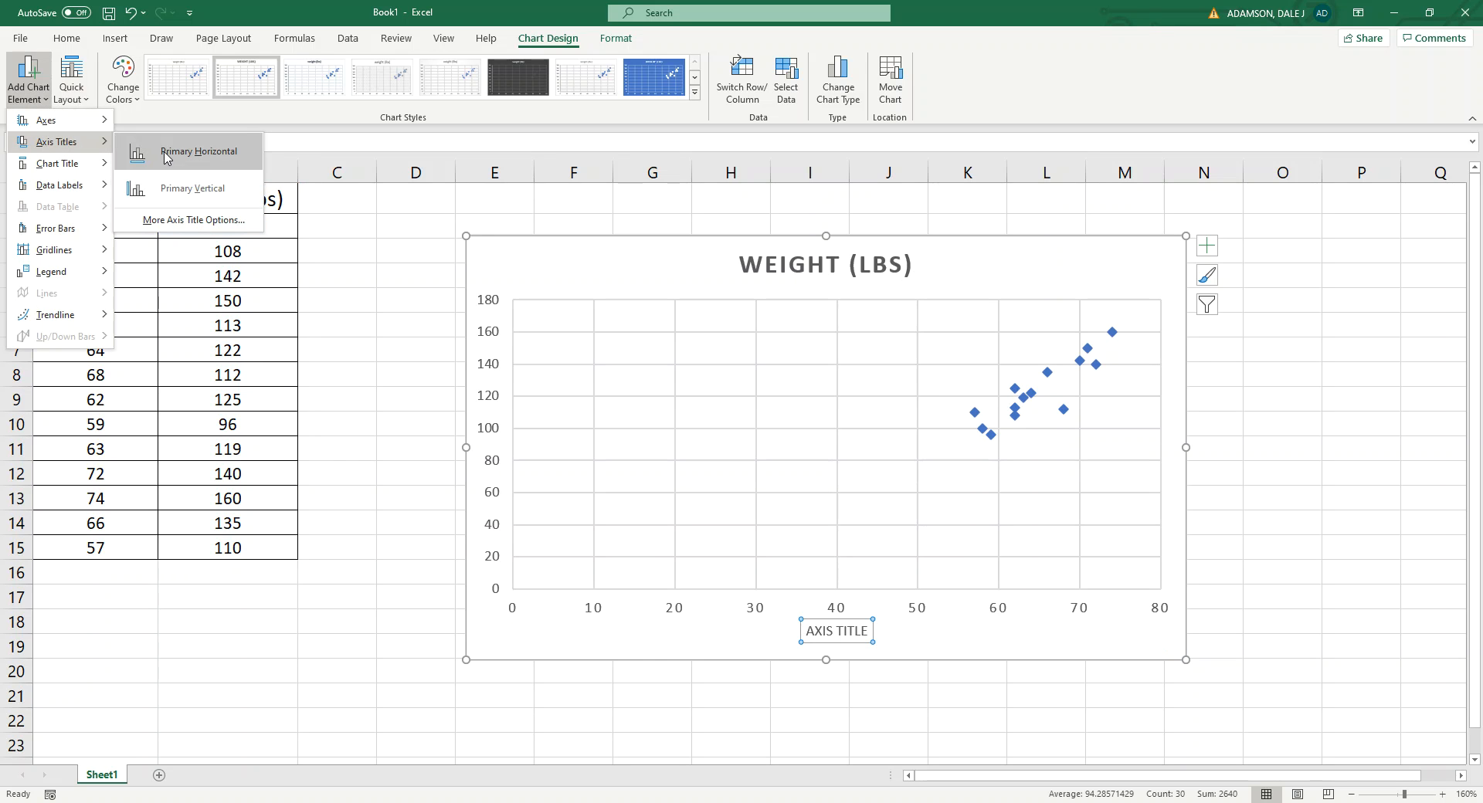
pyautogui.click(165, 153)
pyautogui.click(29, 85)
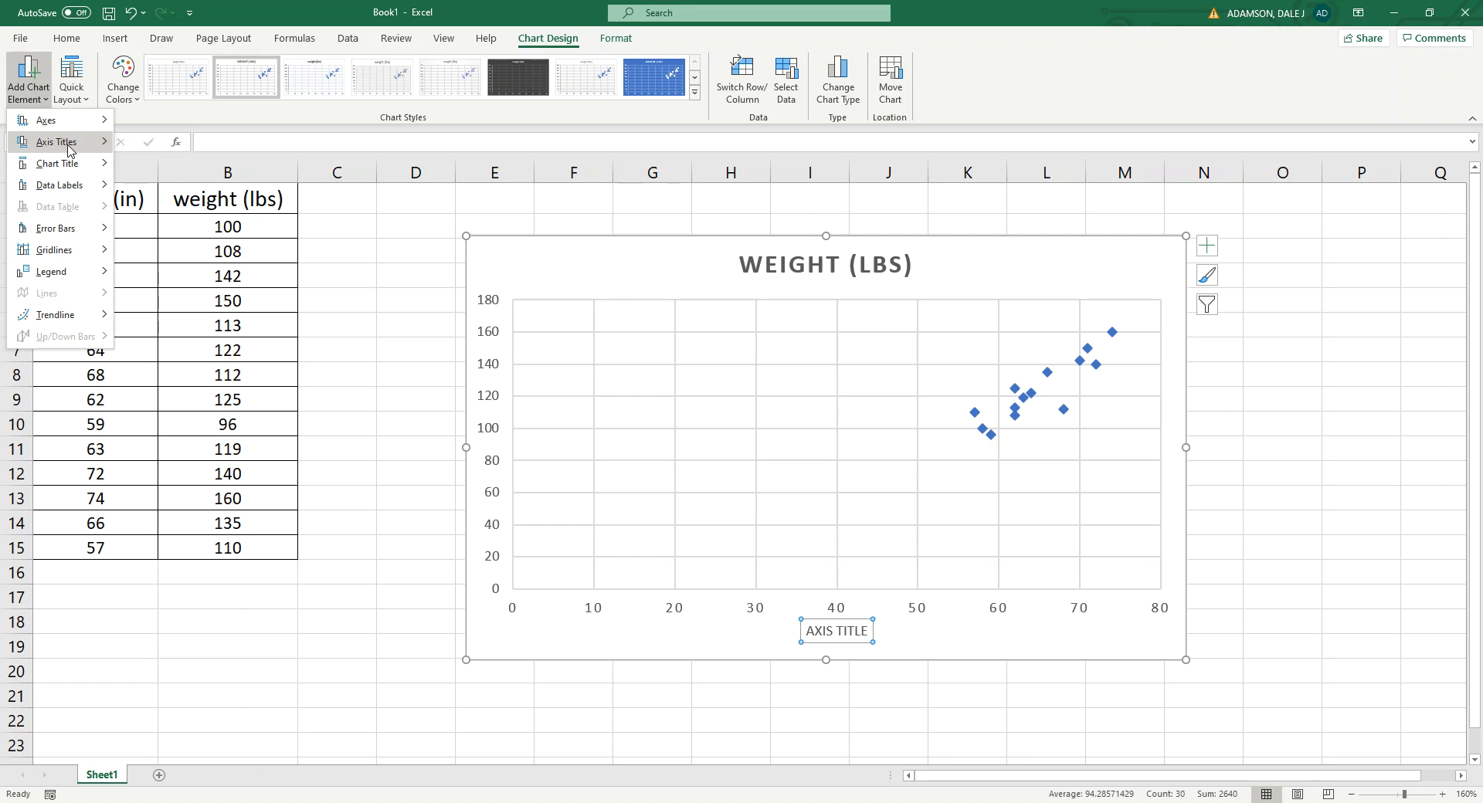
pyautogui.moveTo(69, 149)
pyautogui.click(193, 186)
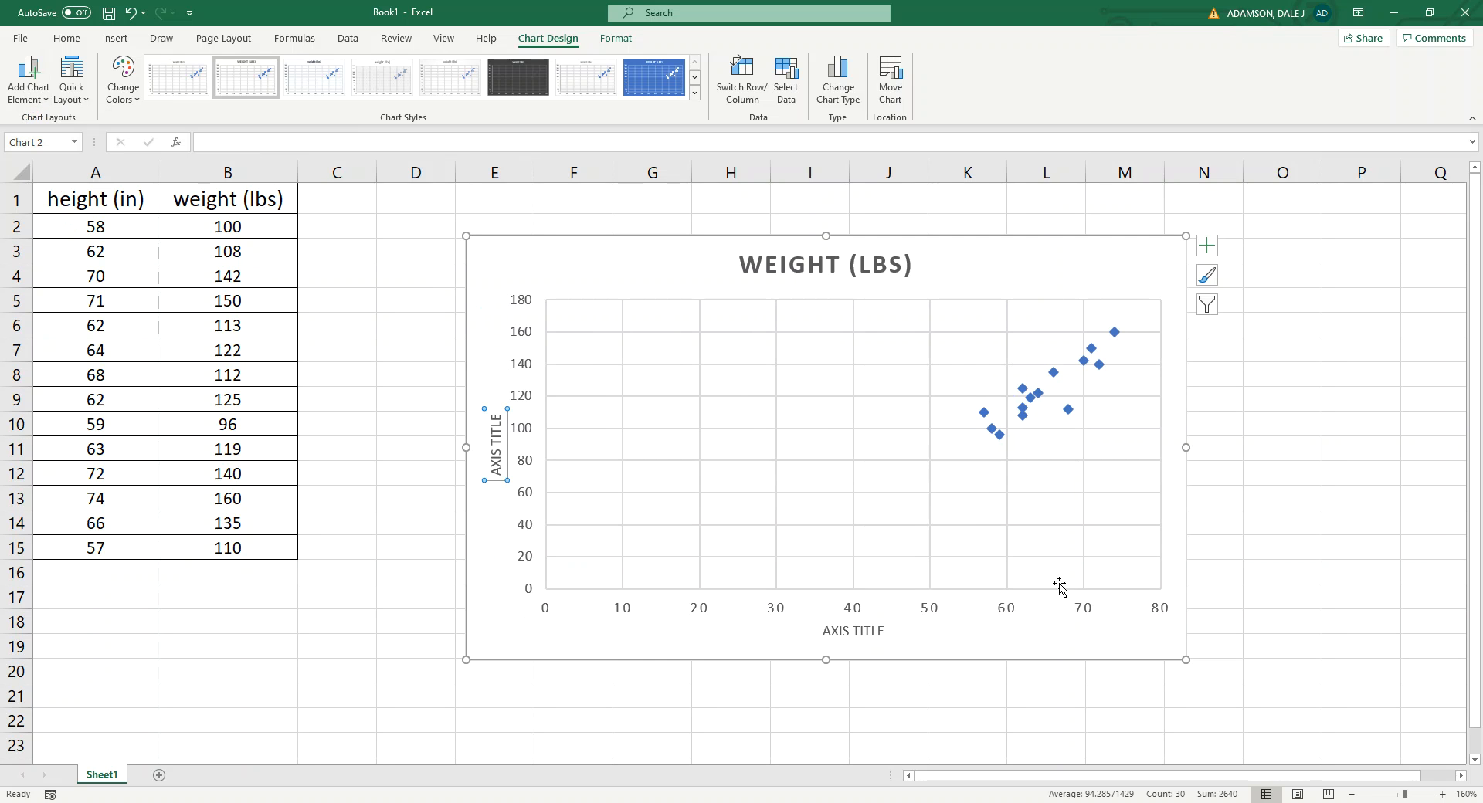
# Change the horizontal axis title to "HEIGHT (INCHES)"
pyautogui.click(848, 633)
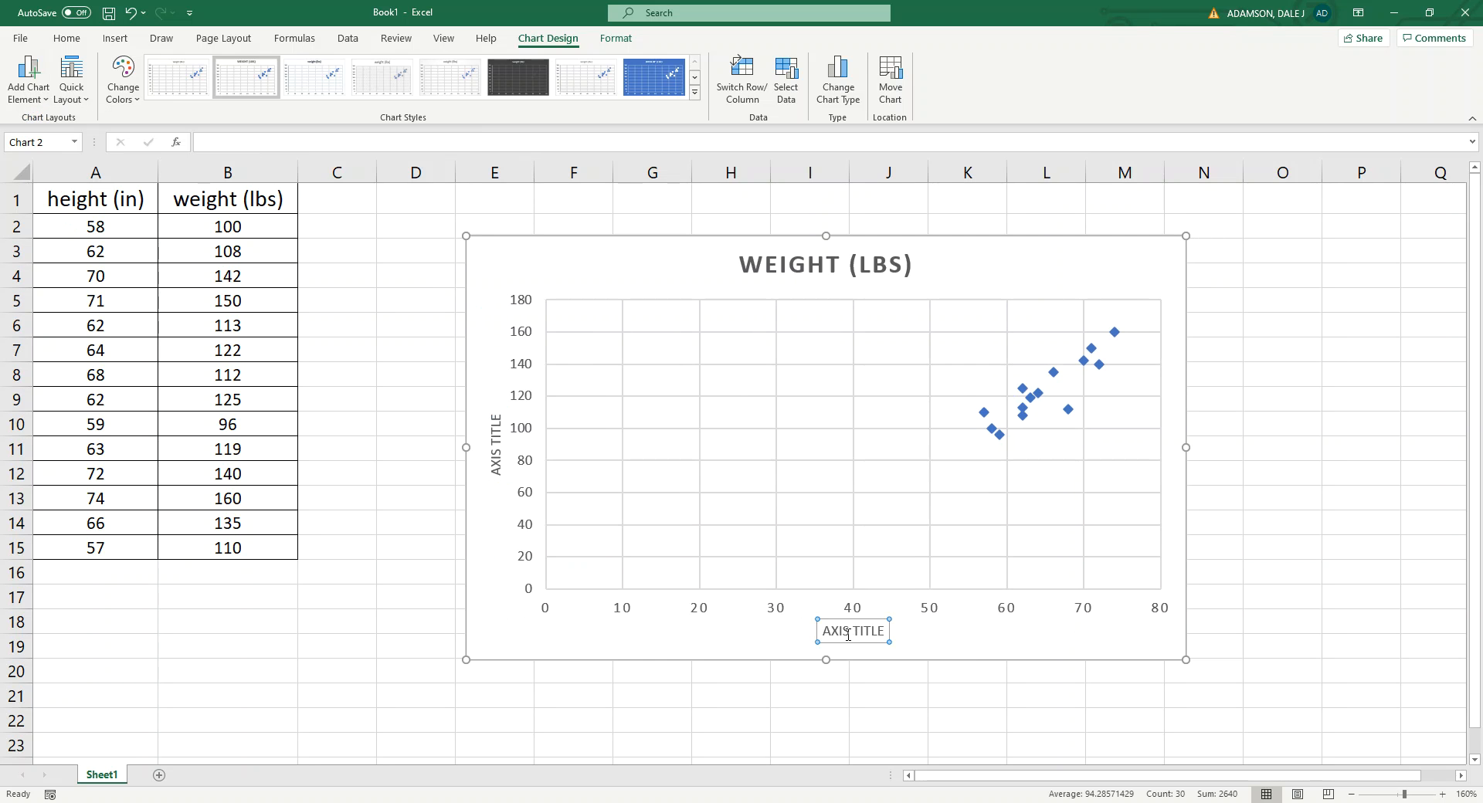
pyautogui.doubleClick(848, 634)
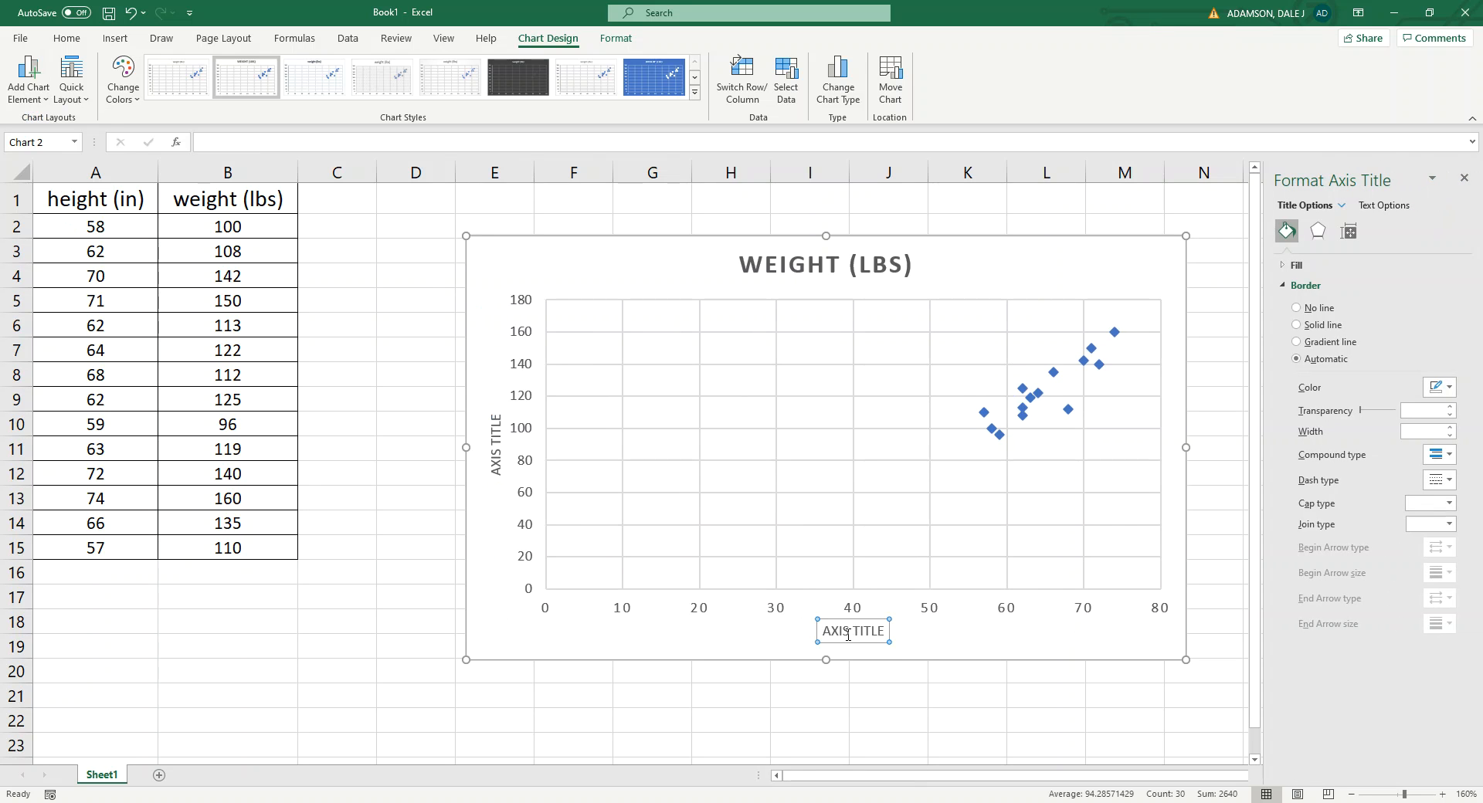
pyautogui.tripleClick(848, 635)
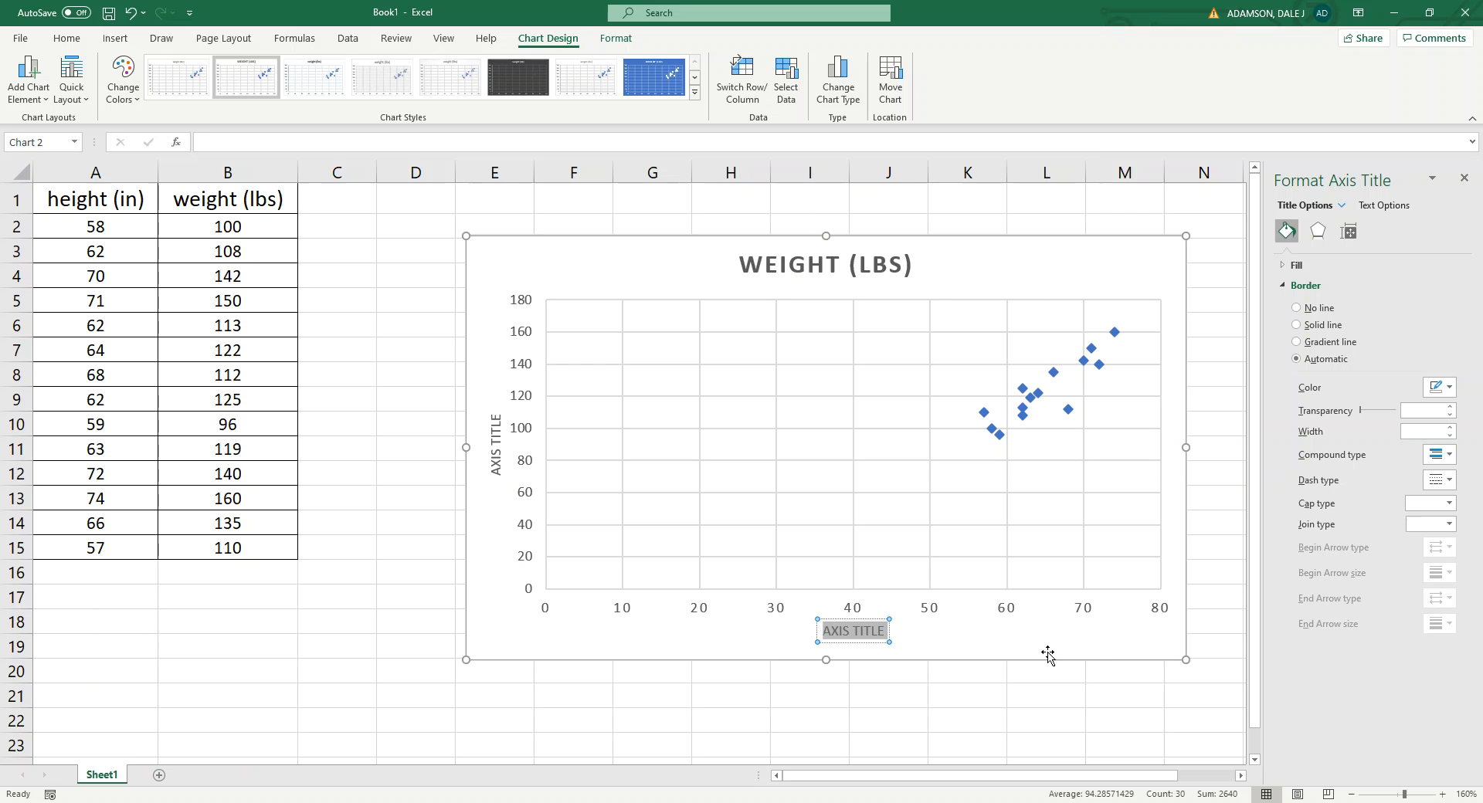
pyautogui.write('hj')
pyautogui.press('BackSpace')
pyautogui.write('giht')
pyautogui.press('BackSpace')
pyautogui.press('BackSpace')
pyautogui.press('BackSpace')
pyautogui.press('BackSpace')
pyautogui.write('eight')
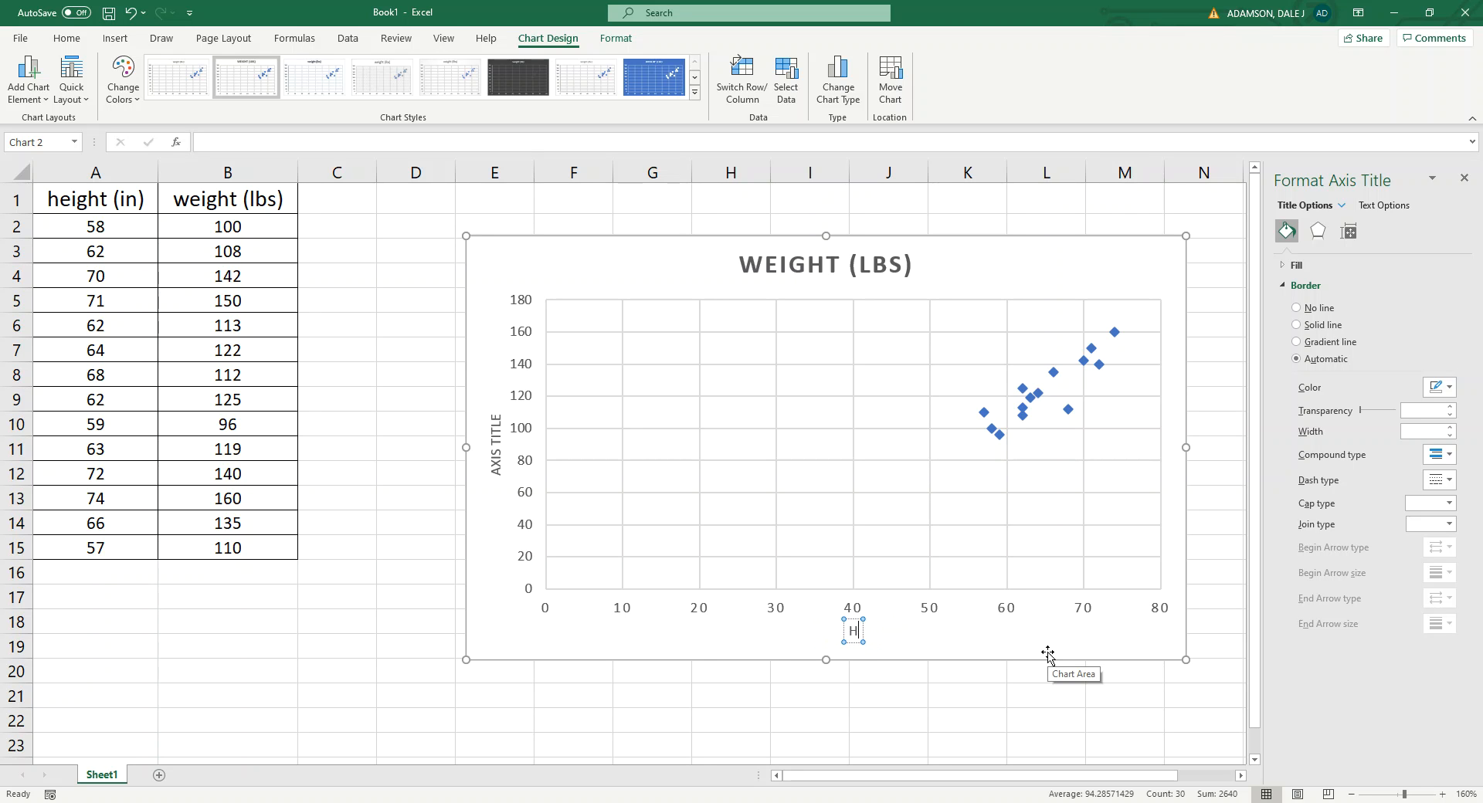
pyautogui.write(' (inches)')
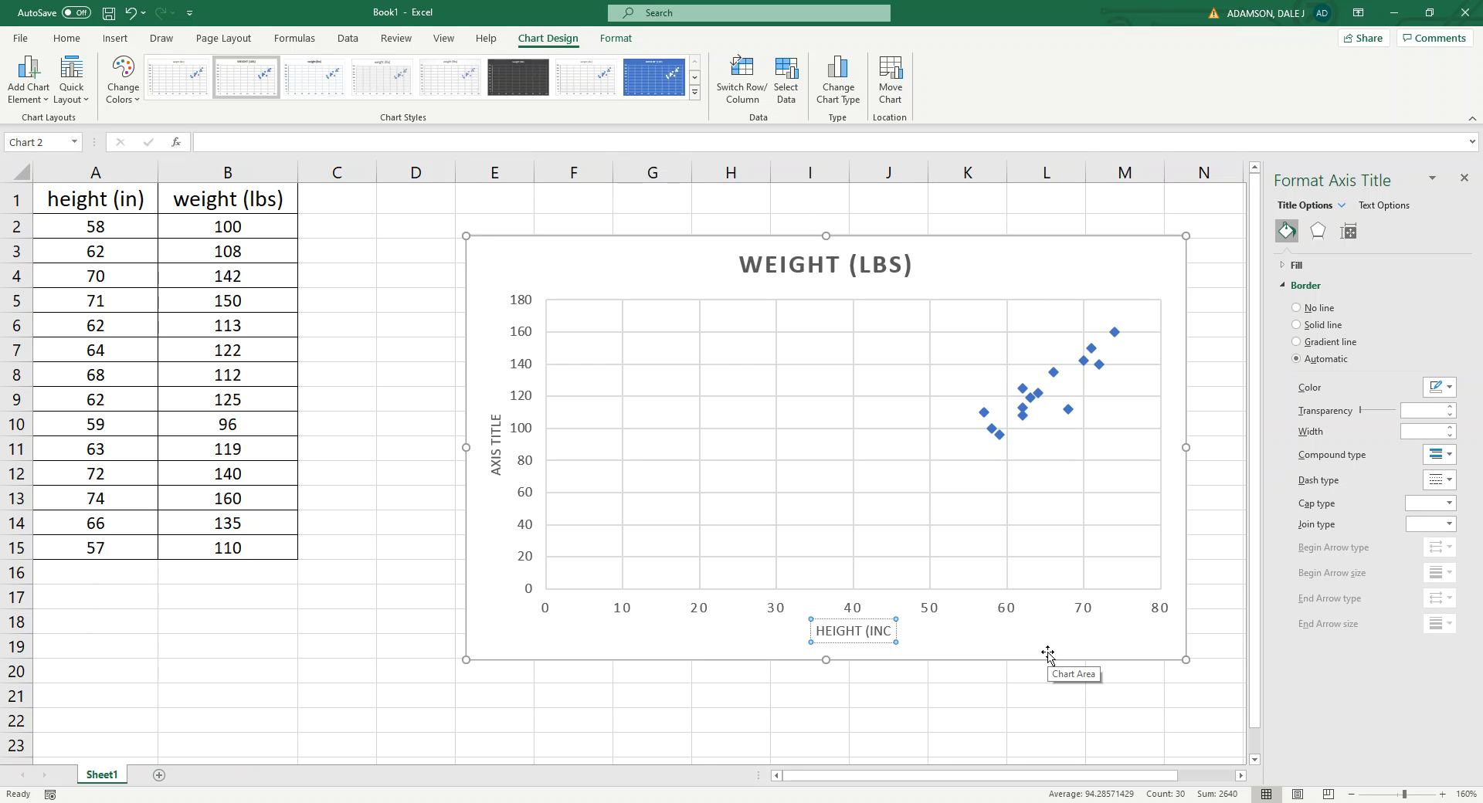
# Change the vertical axis title to "WEIGHT (POUNDS)"
pyautogui.click(497, 444)
pyautogui.doubleClick(498, 442)
pyautogui.click(496, 445)
pyautogui.doubleClick(495, 444)
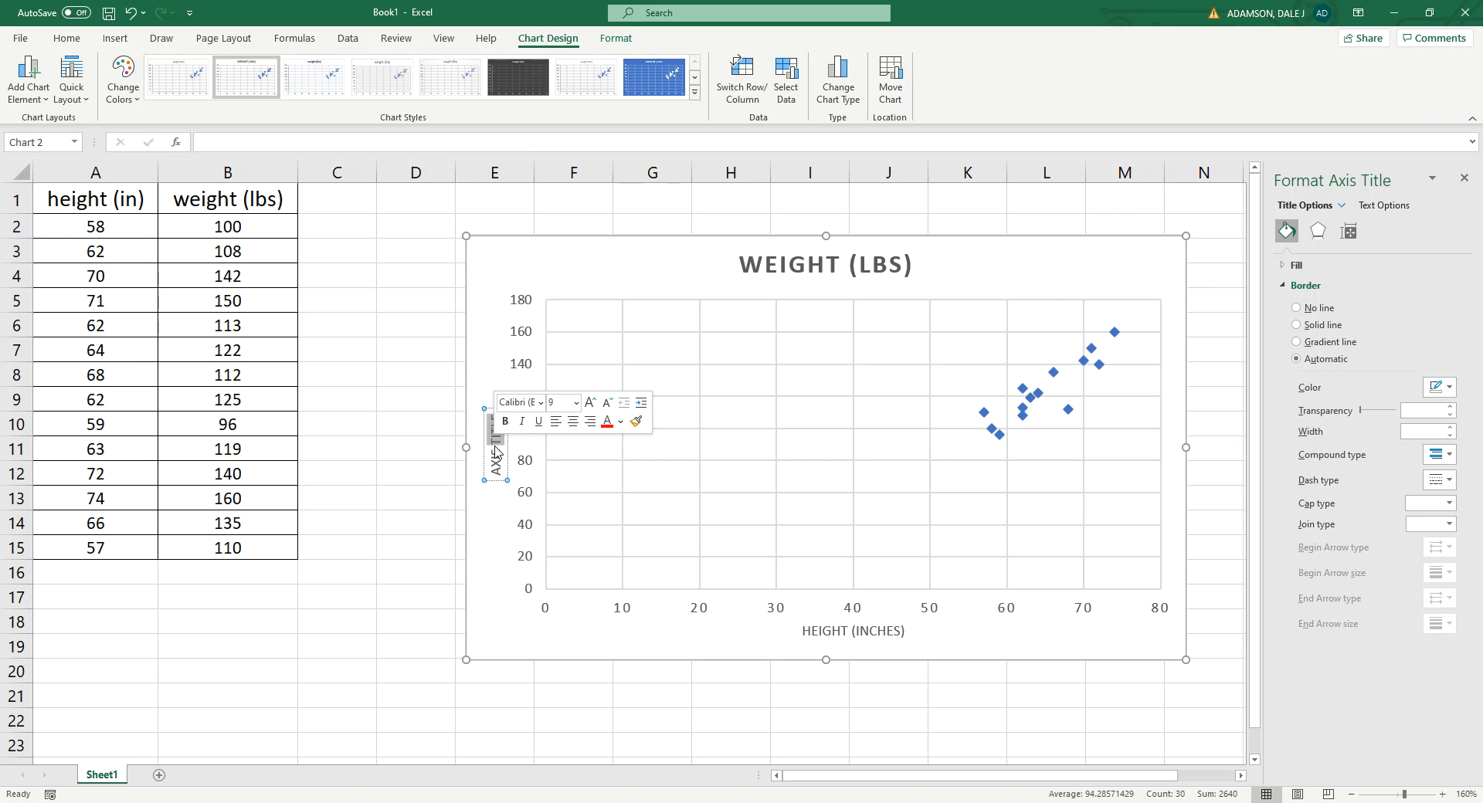
pyautogui.press('BackSpace')
pyautogui.press('BackSpace')
pyautogui.press('BackSpace')
pyautogui.press('BackSpace')
pyautogui.press('BackSpace')
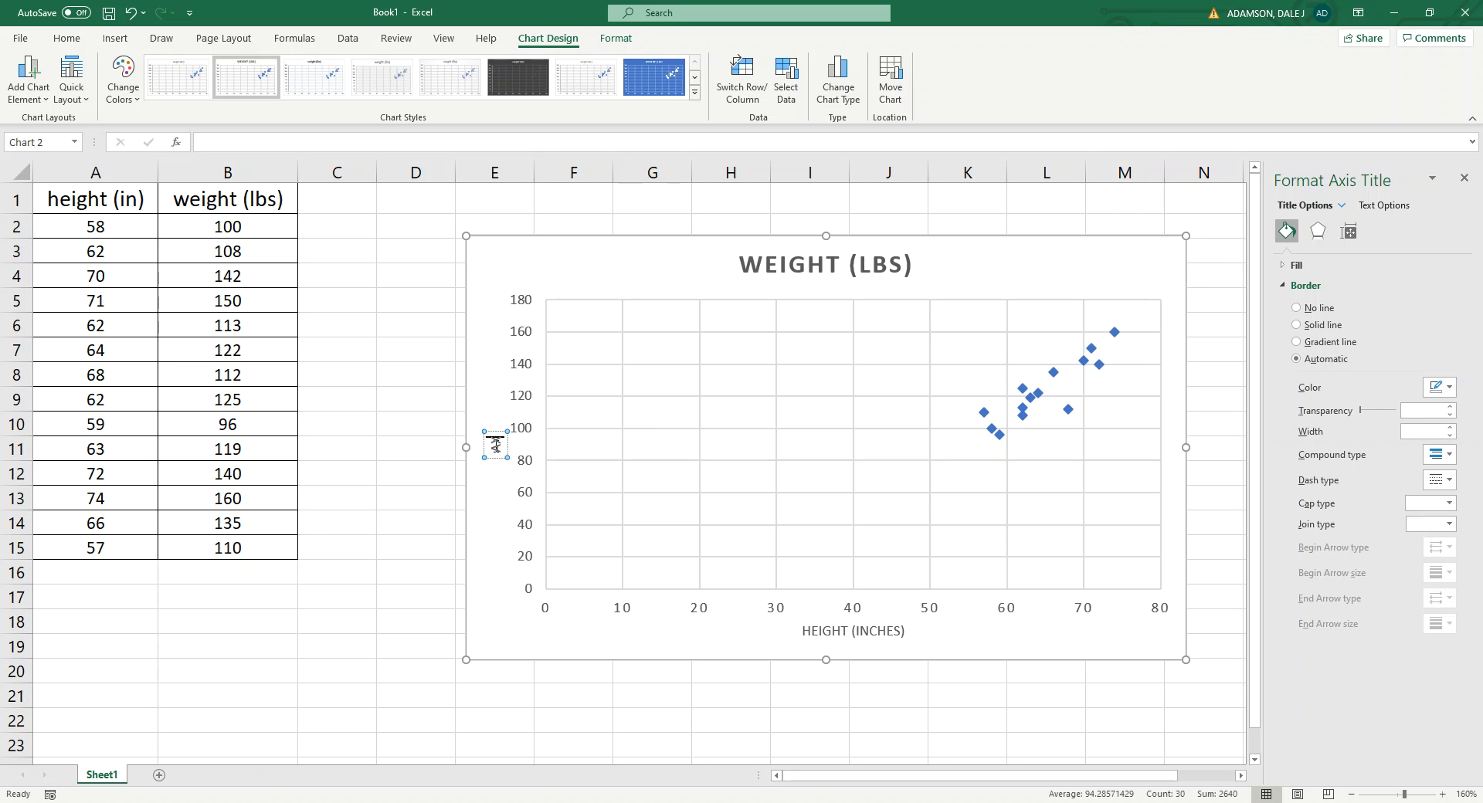
pyautogui.write('WEIGHT (POUNDS)')
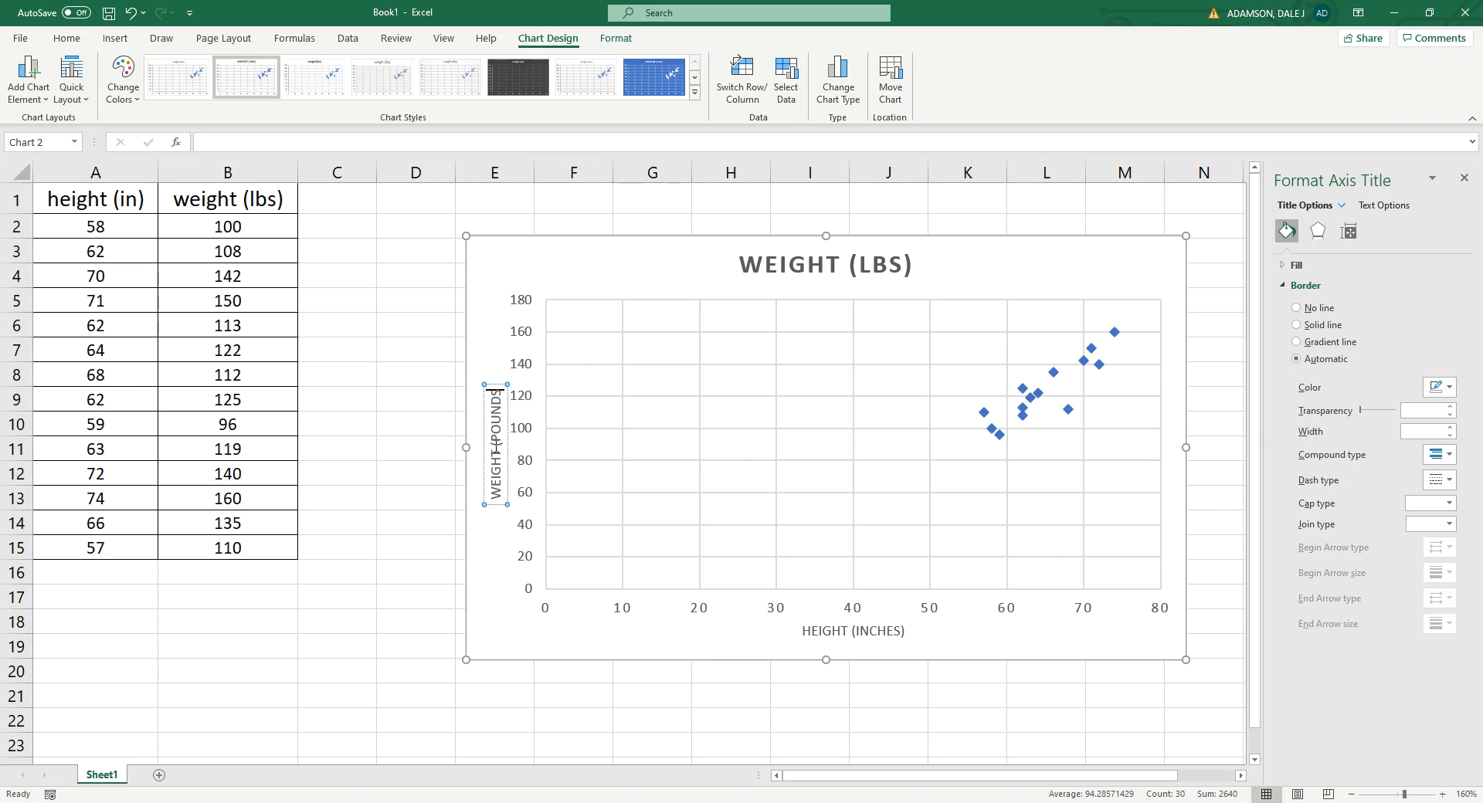
# Replace the chart title with "RELATIONSHIP BETWEEN HEIGHT AND WEIGHT"
pyautogui.click(798, 261)
pyautogui.click(798, 261)
pyautogui.tripleClick(798, 261)
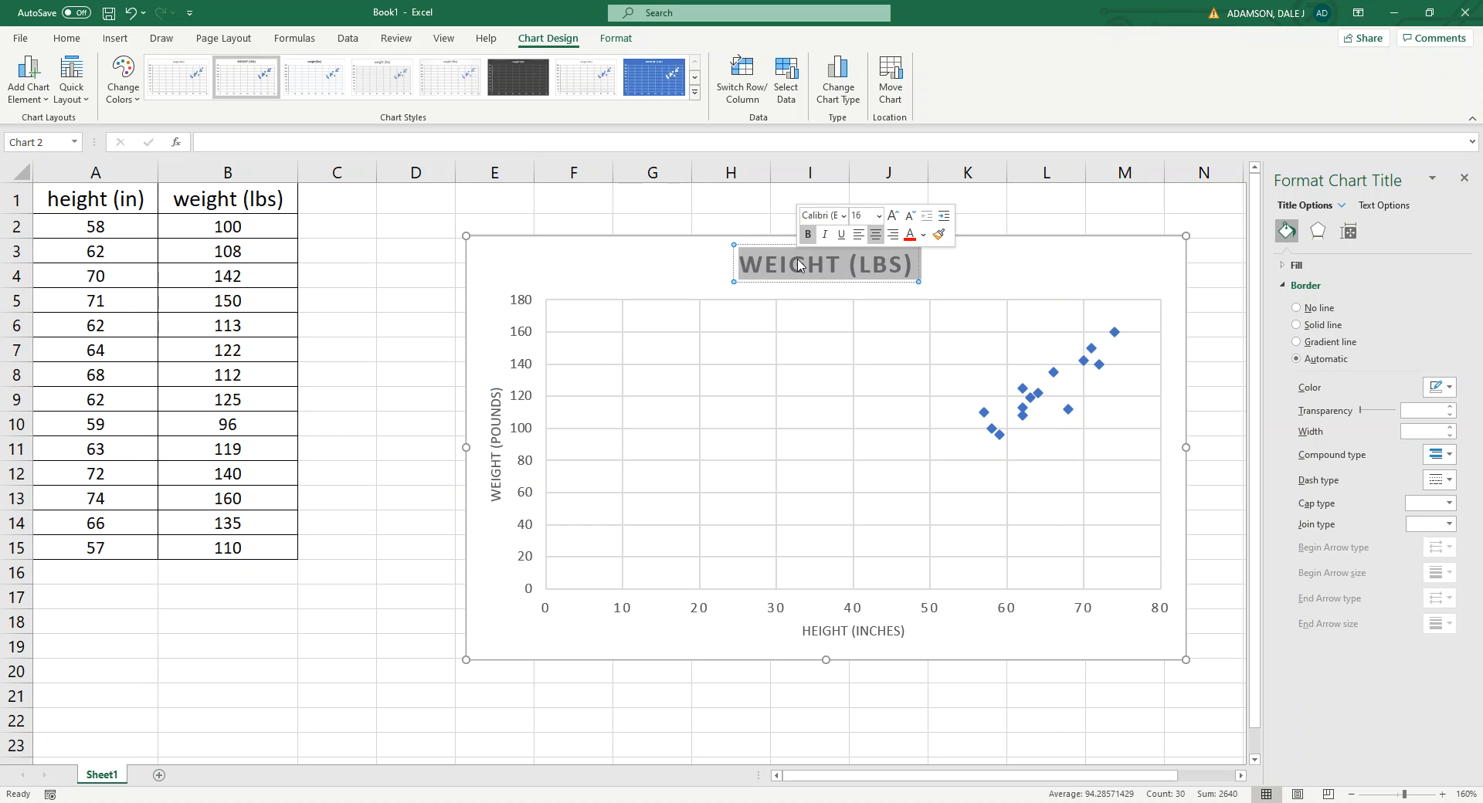
pyautogui.write('RELA')
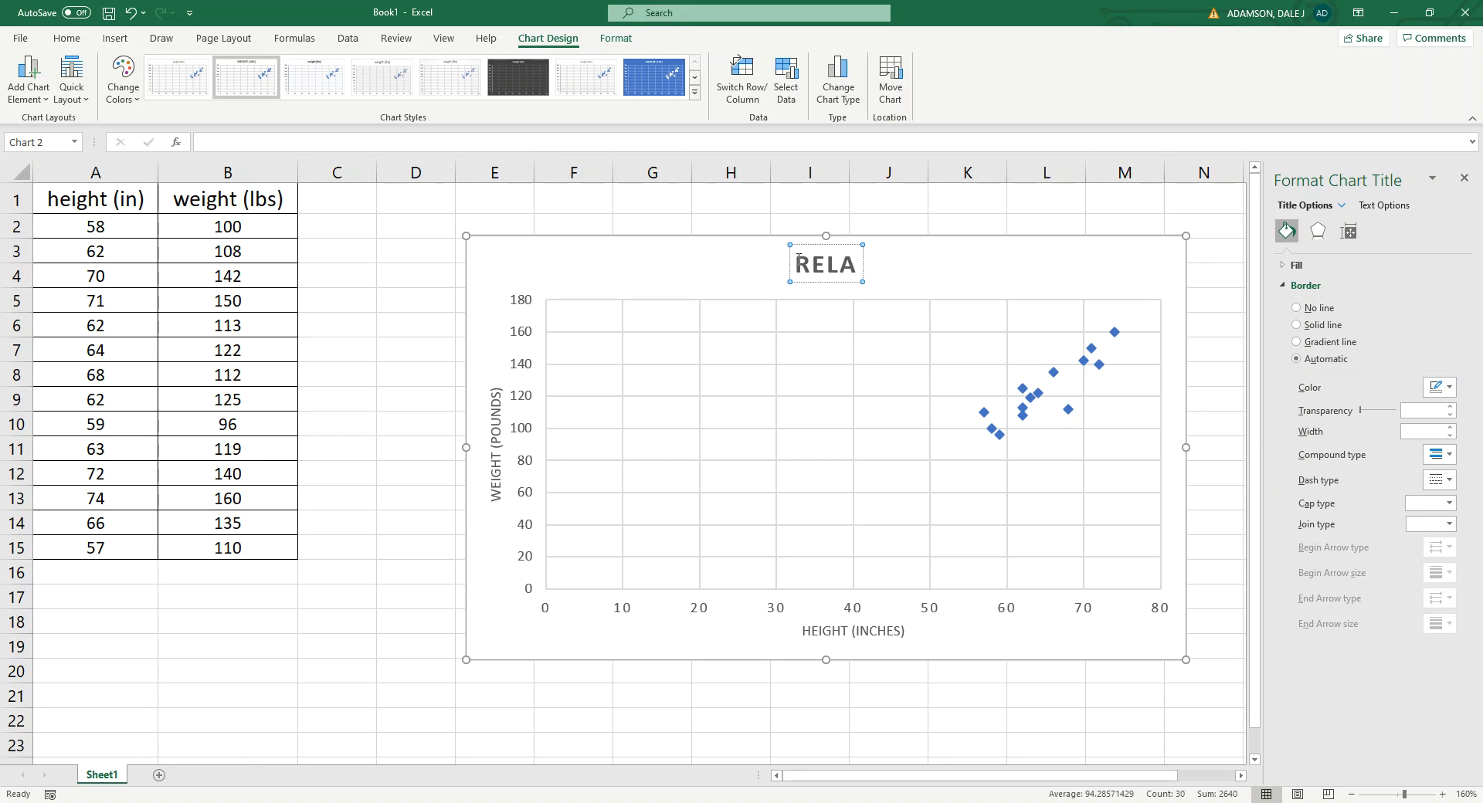
pyautogui.write('TIONSHIP BETWEEN HE')
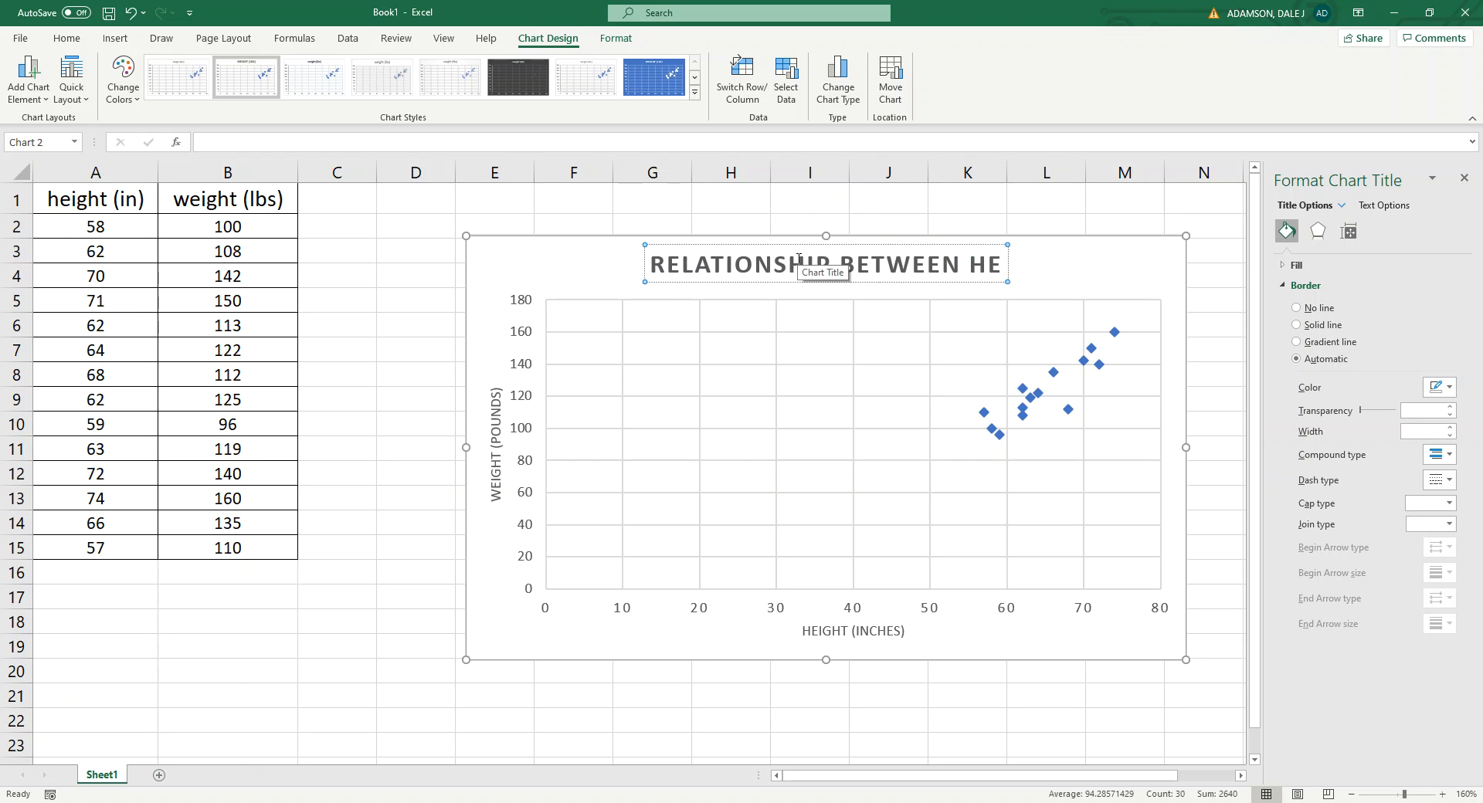
pyautogui.write('IGHT AND WEIGHT')
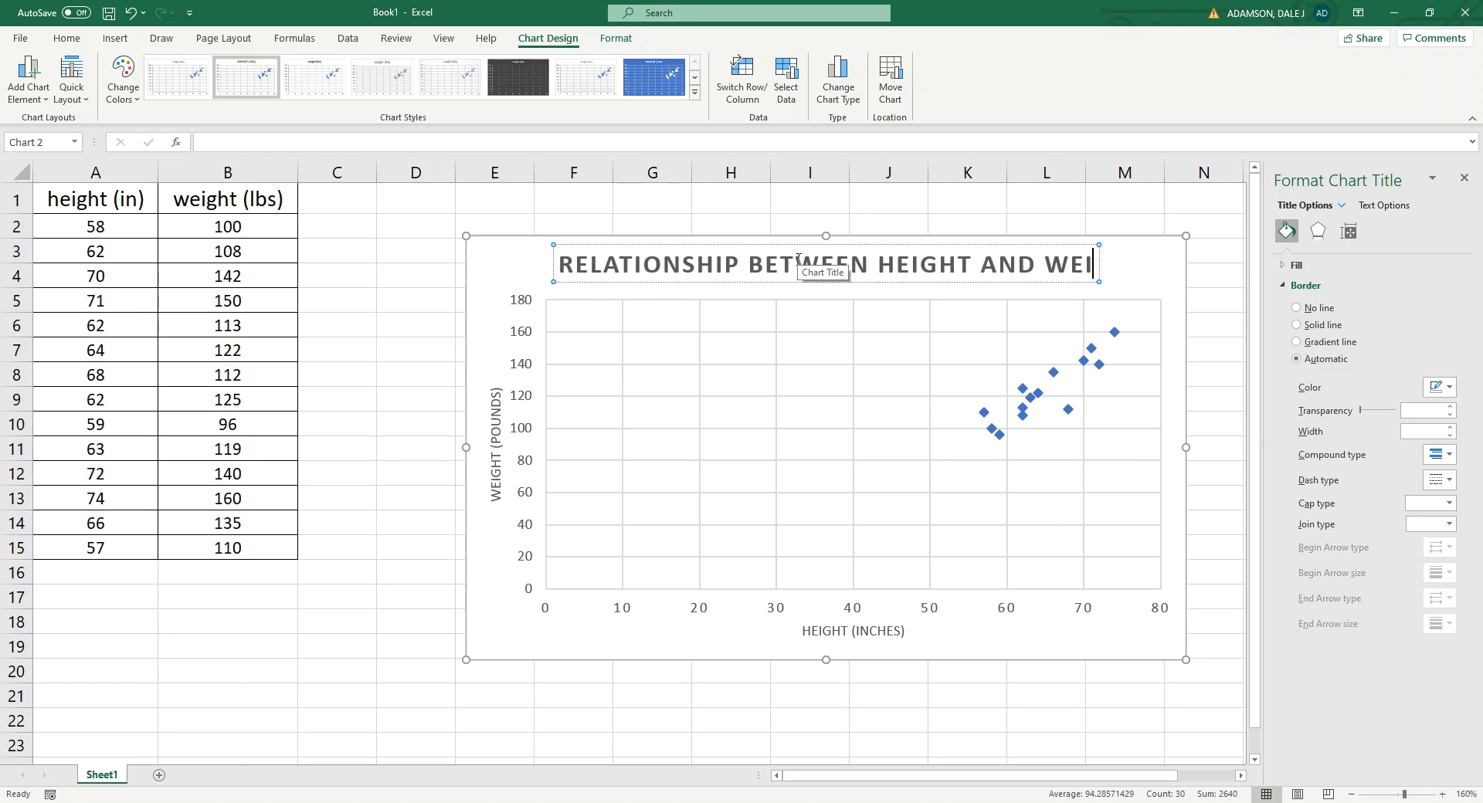
pyautogui.press('BackSpace')
pyautogui.press('BackSpace')
pyautogui.press('BackSpace')
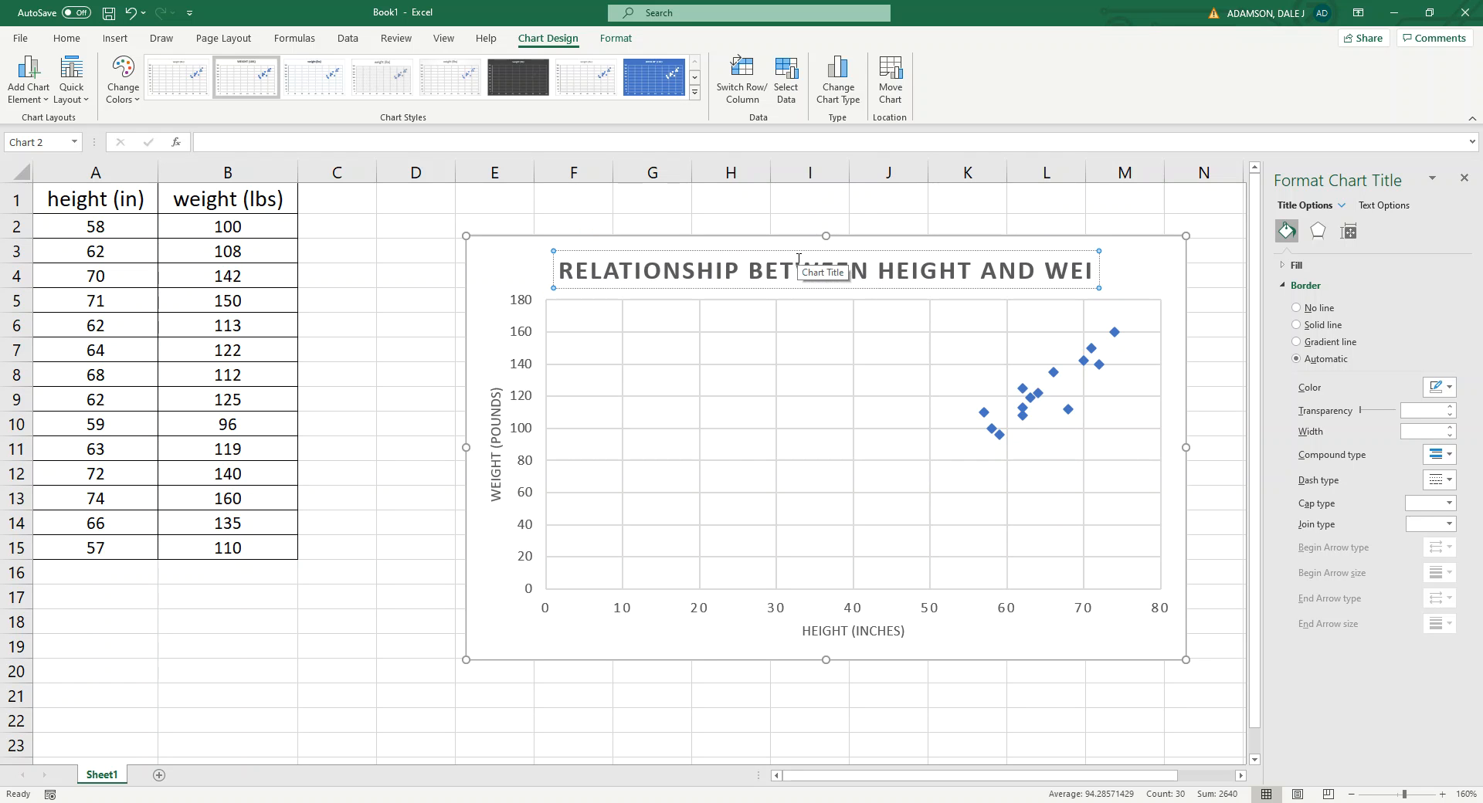
pyautogui.write('GHT')
# Reduce the chart title's font size to 14 so that it fits on one line
pyautogui.moveTo(879, 286); pyautogui.dragTo(625, 244)
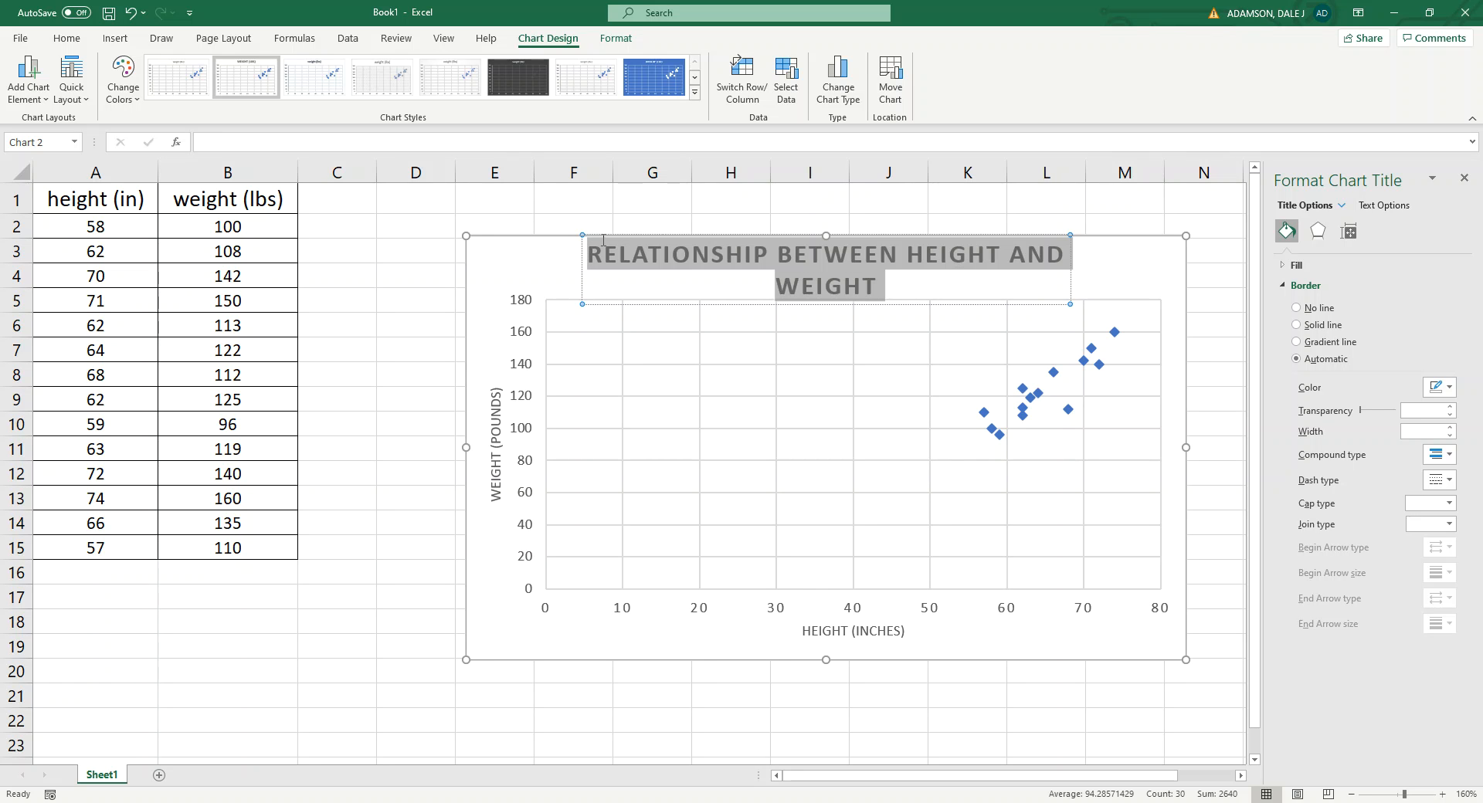
pyautogui.click(63, 38)
pyautogui.click(288, 67)
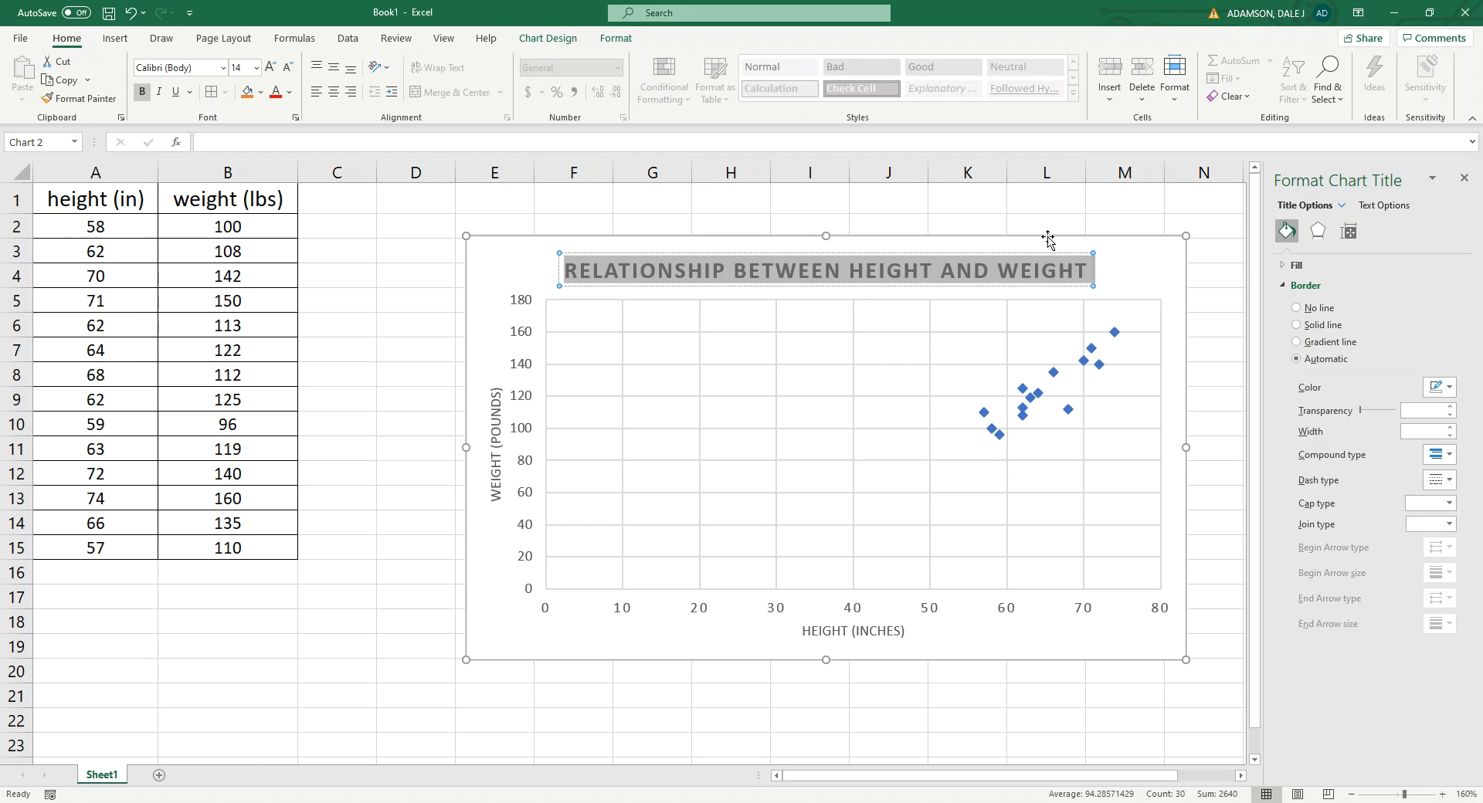
pyautogui.click(1109, 715)
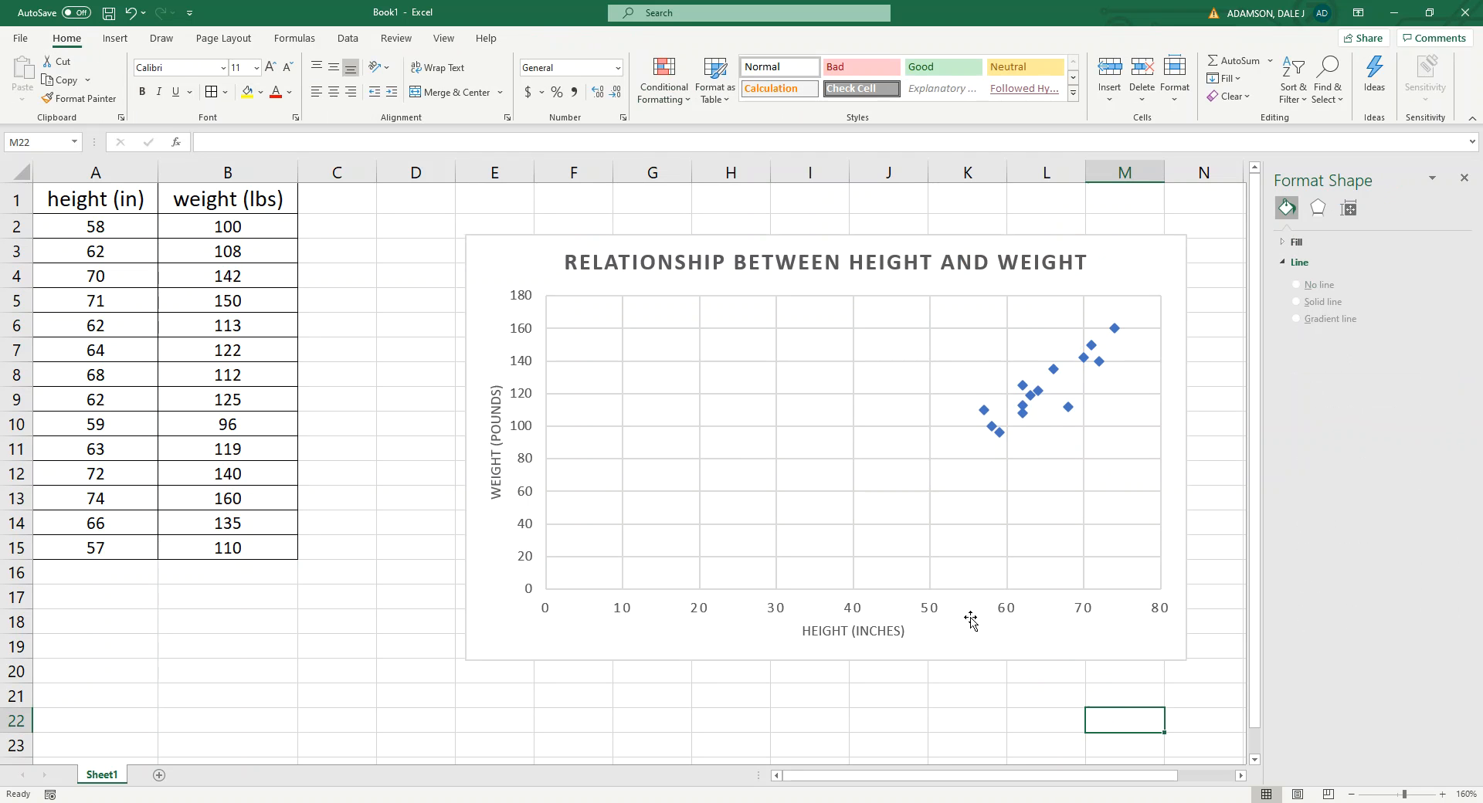
pyautogui.click(973, 618)
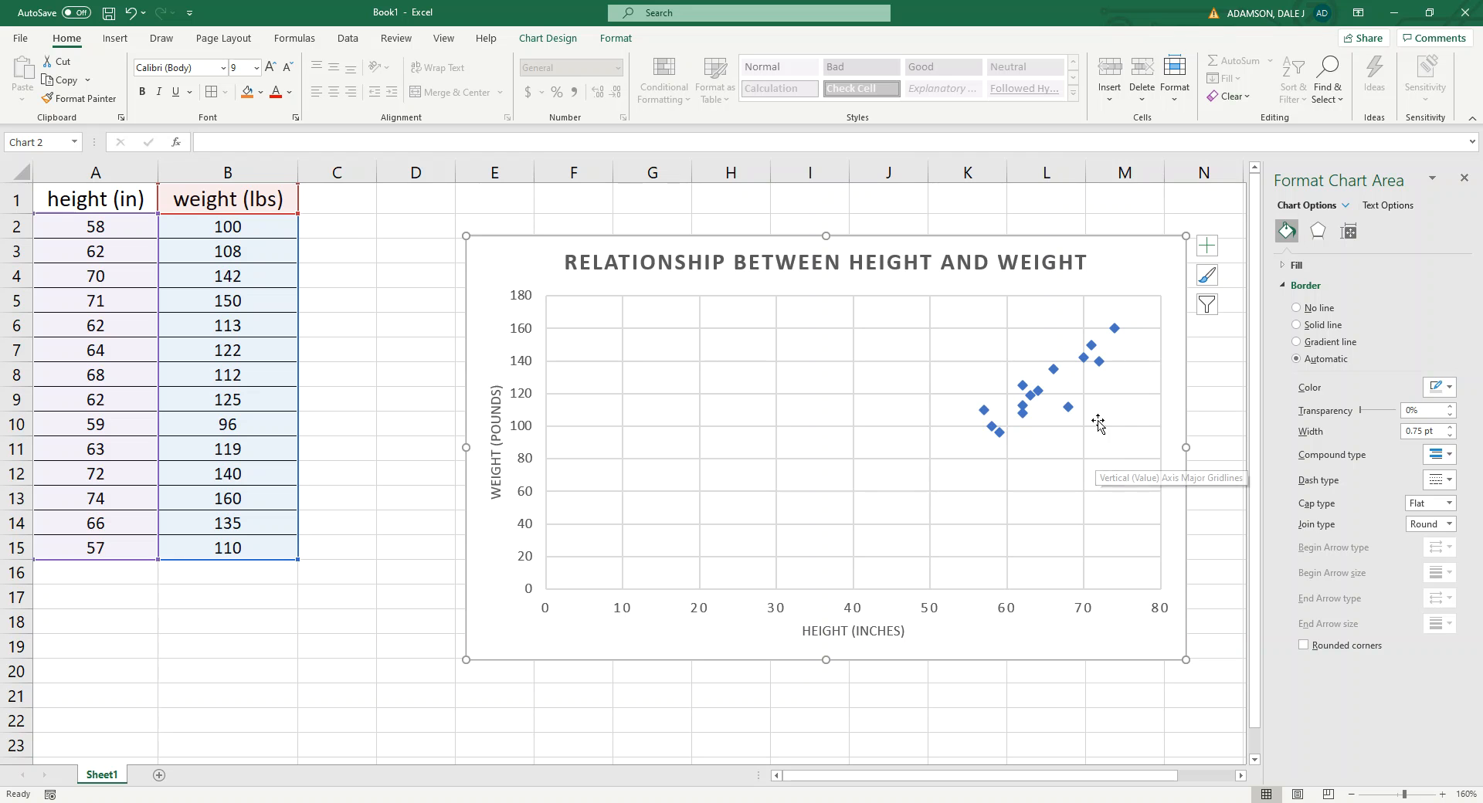
pyautogui.rightClick(1129, 272)
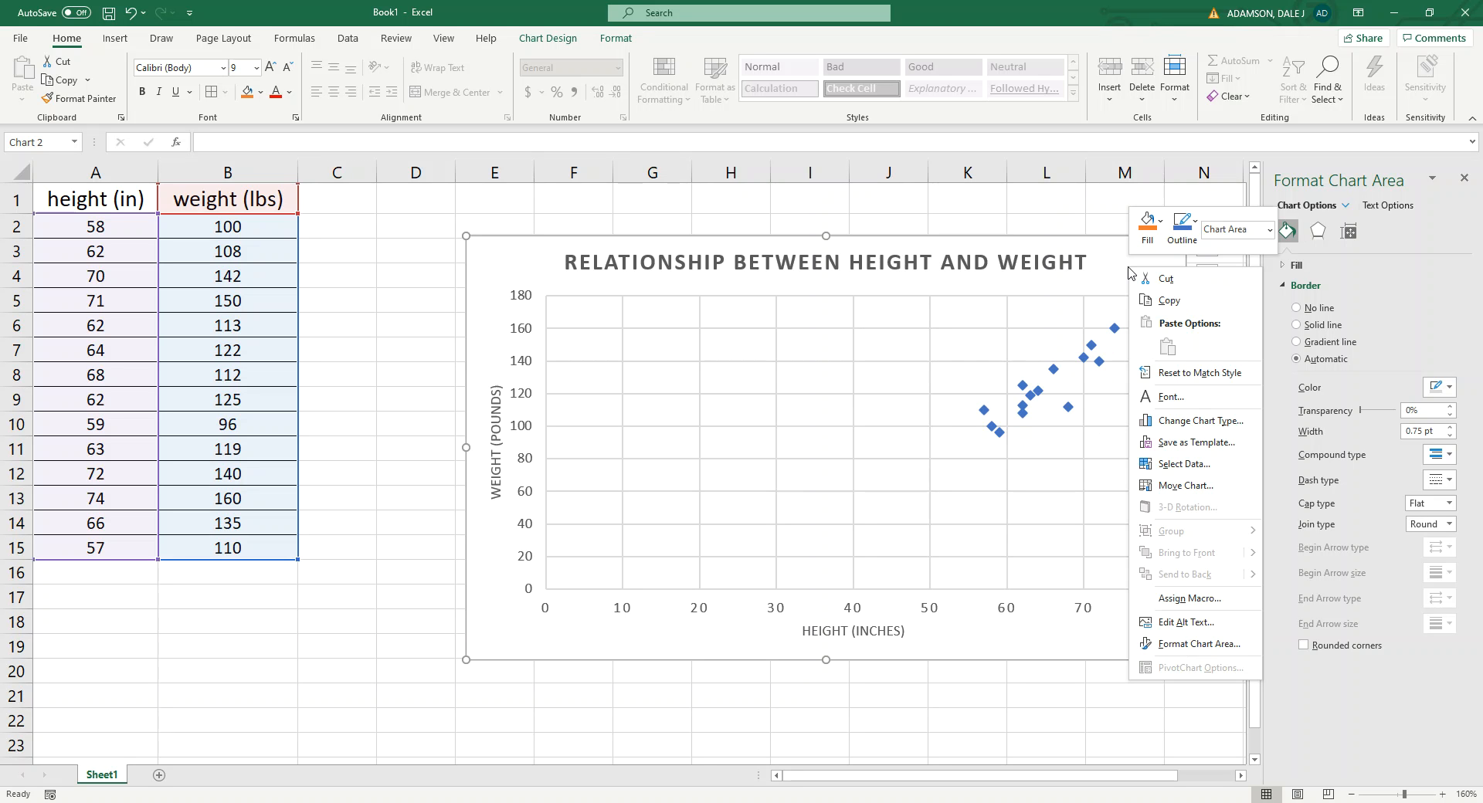
pyautogui.click(1233, 646)
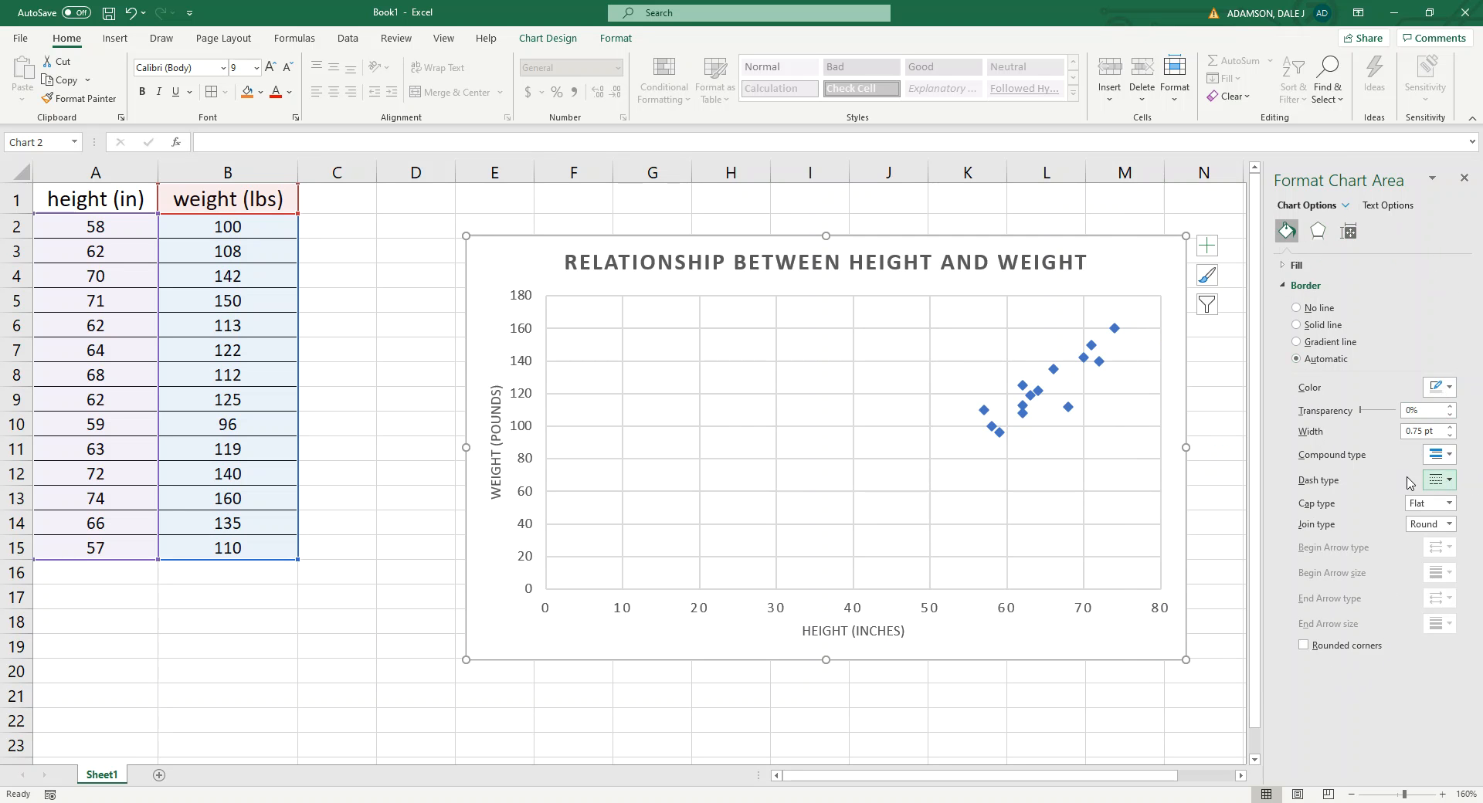
pyautogui.moveTo(1022, 388)
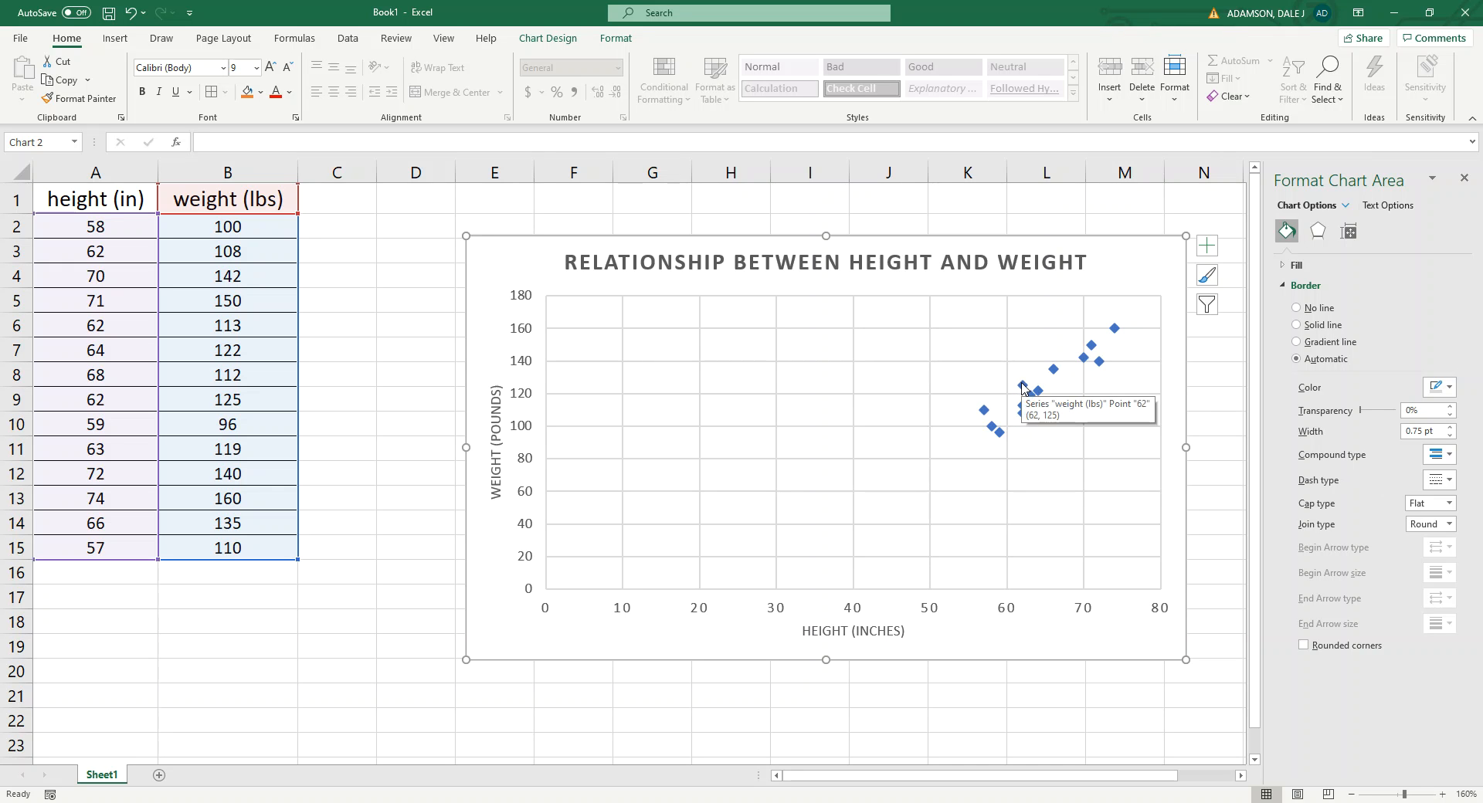
pyautogui.click(622, 43)
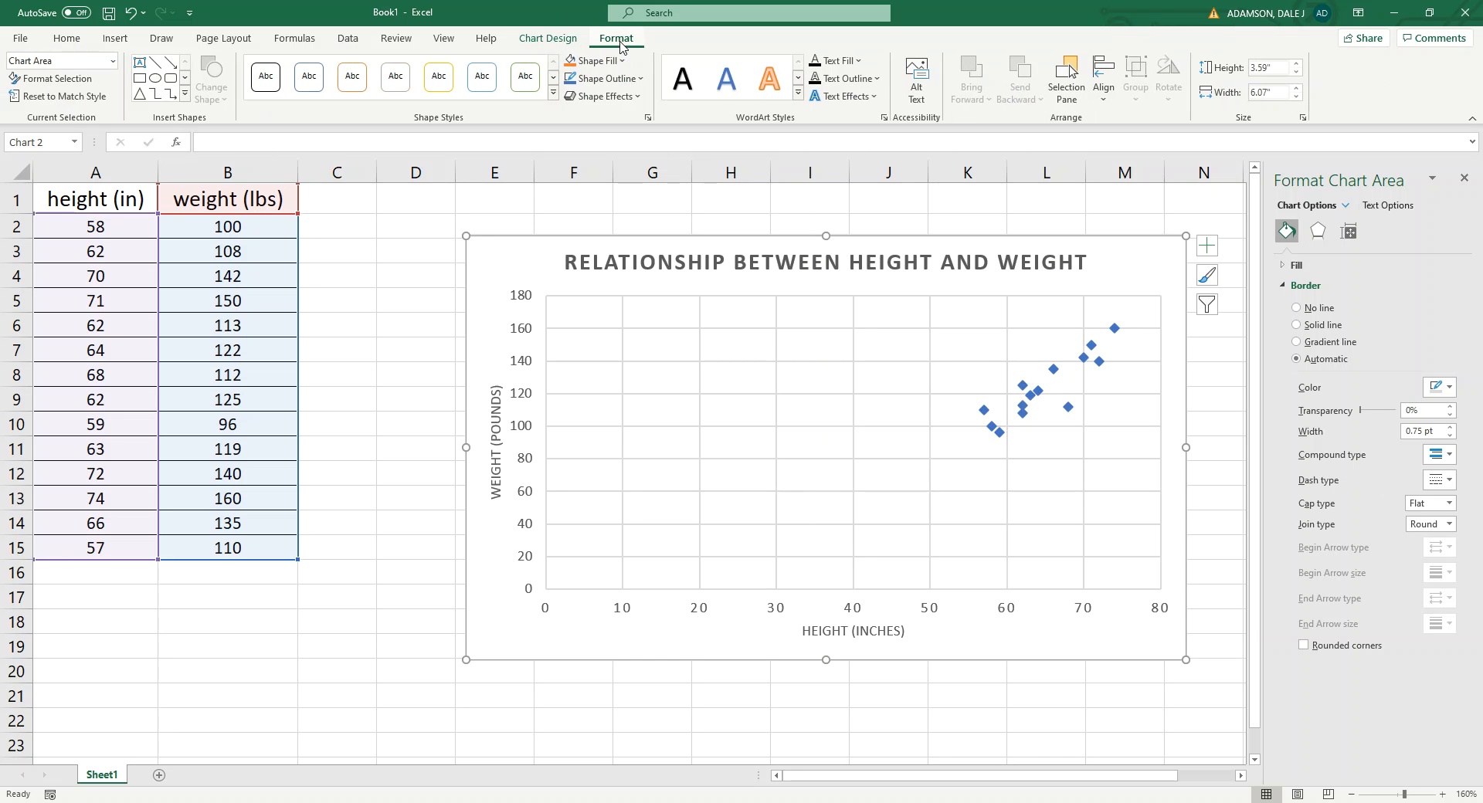
pyautogui.click(581, 41)
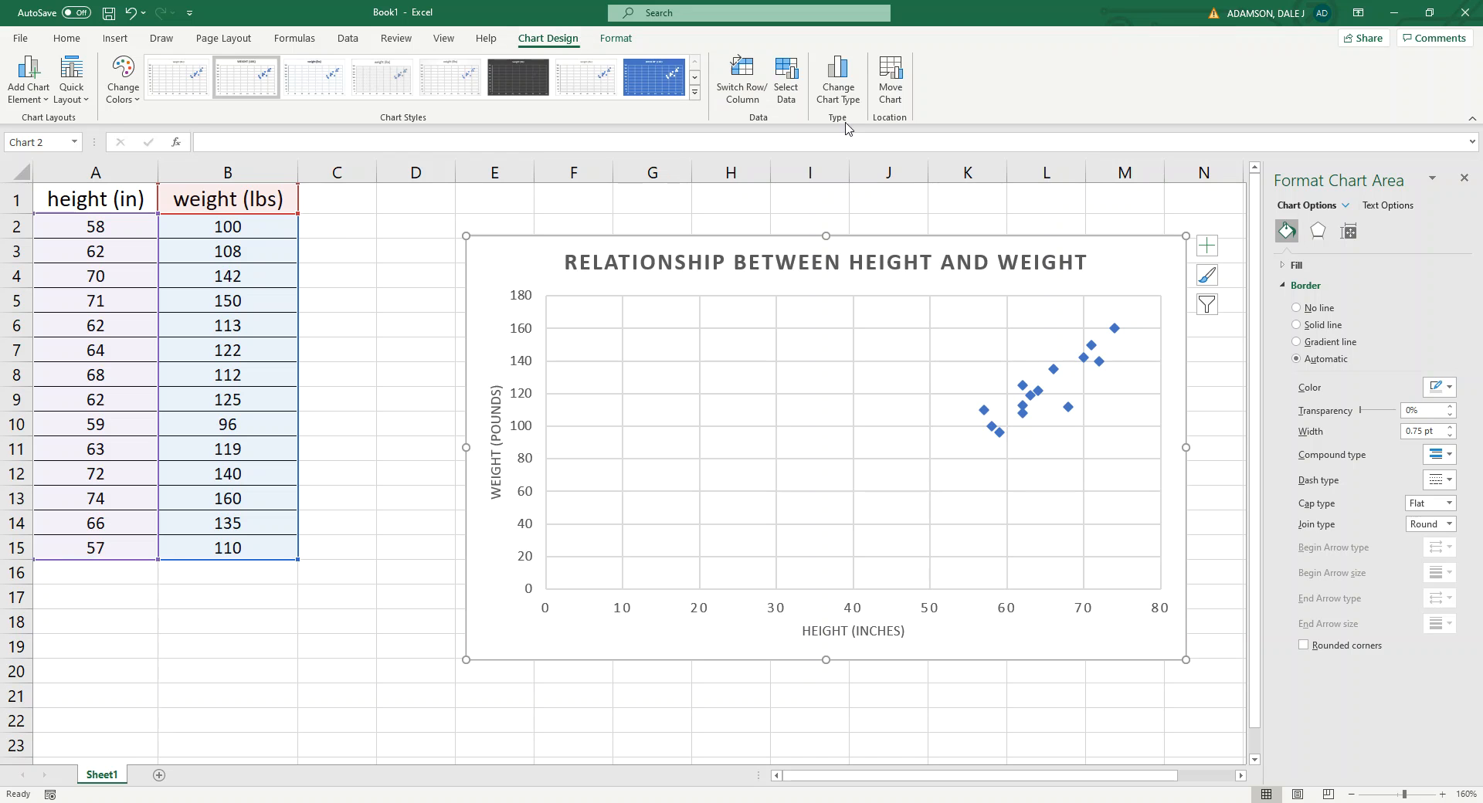
pyautogui.click(971, 689)
pyautogui.click(870, 604)
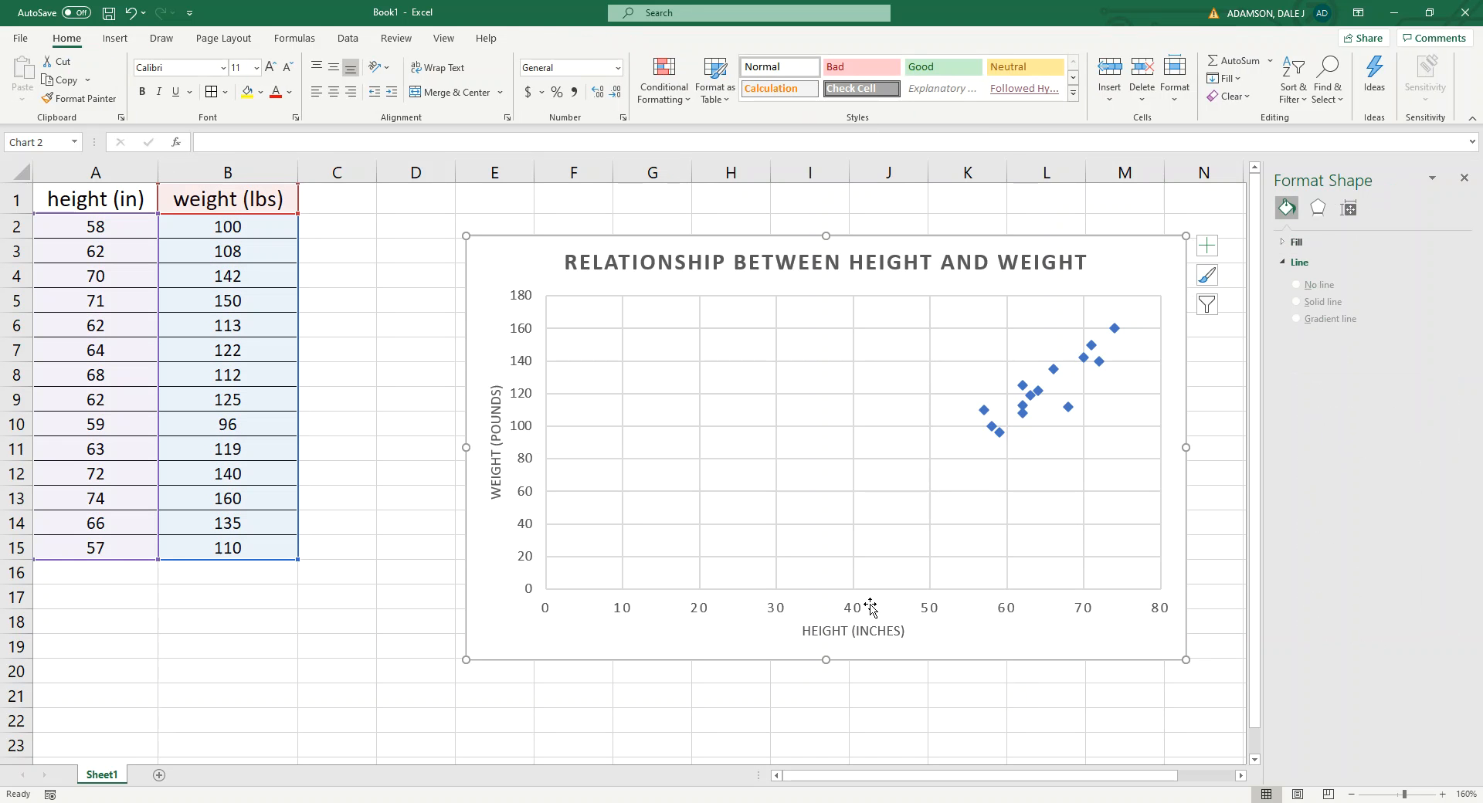
# Set the minimum bound of the chart's horizontal height axis to 50
pyautogui.click(929, 612)
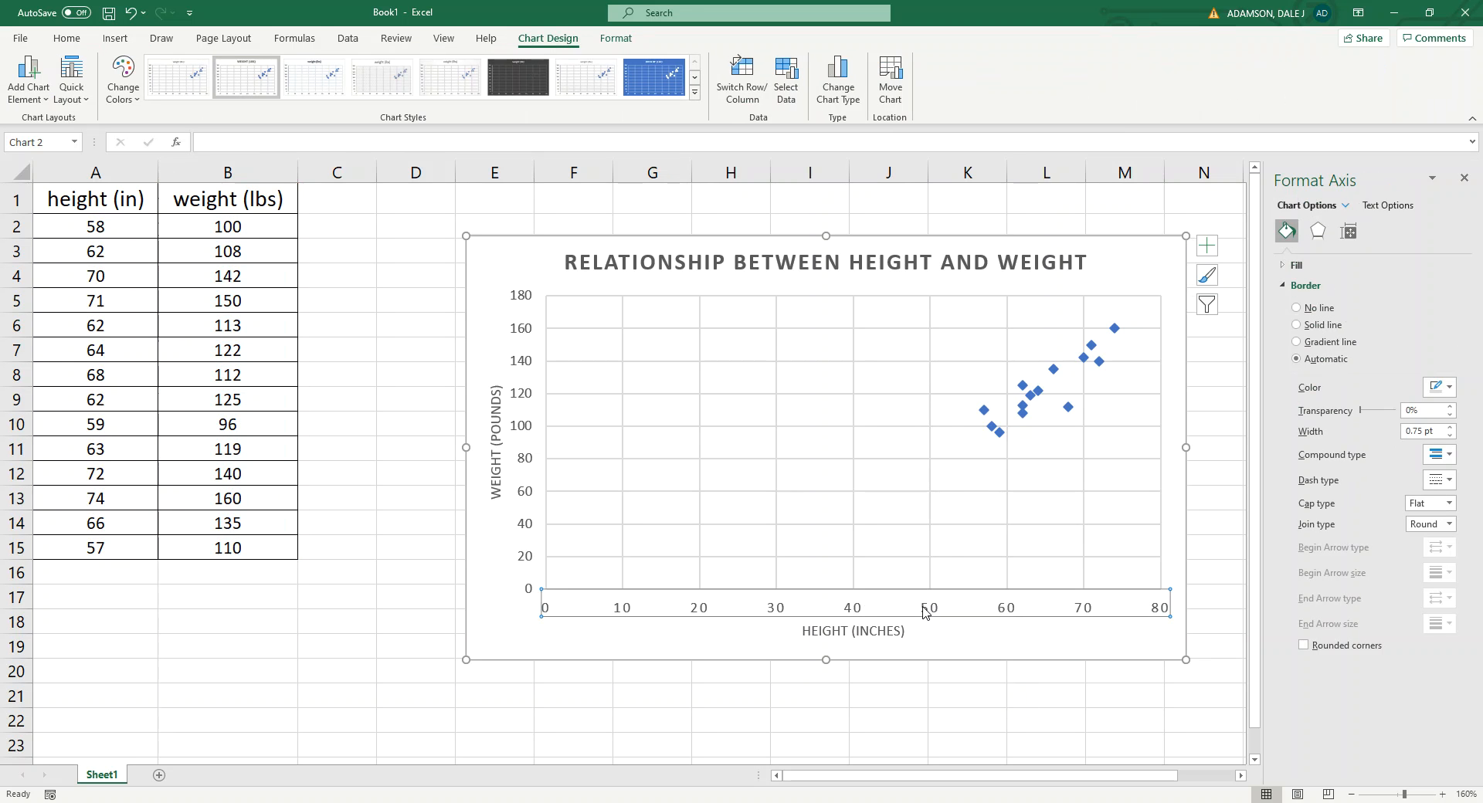
pyautogui.rightClick(927, 612)
pyautogui.click(958, 593)
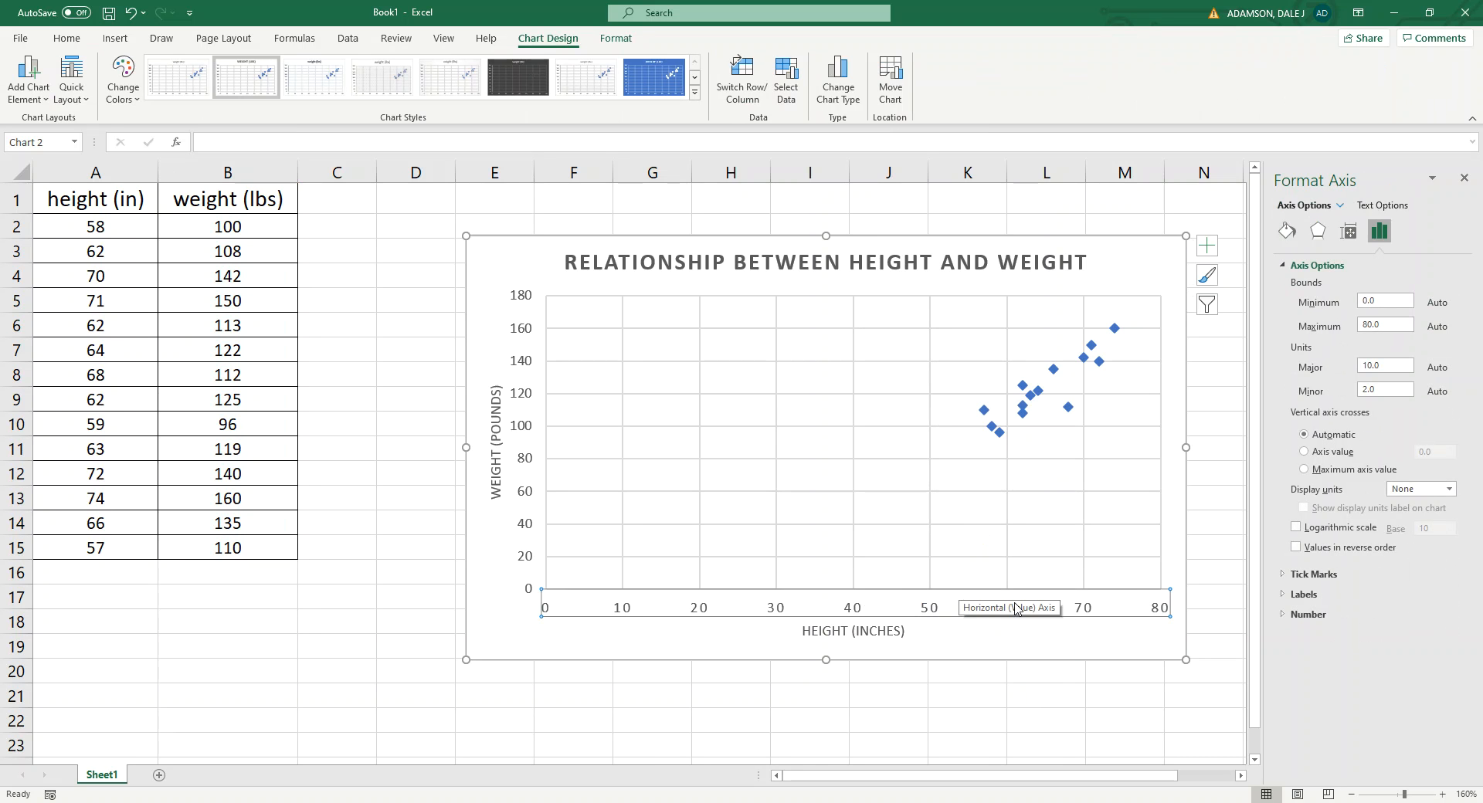
pyautogui.rightClick(936, 612)
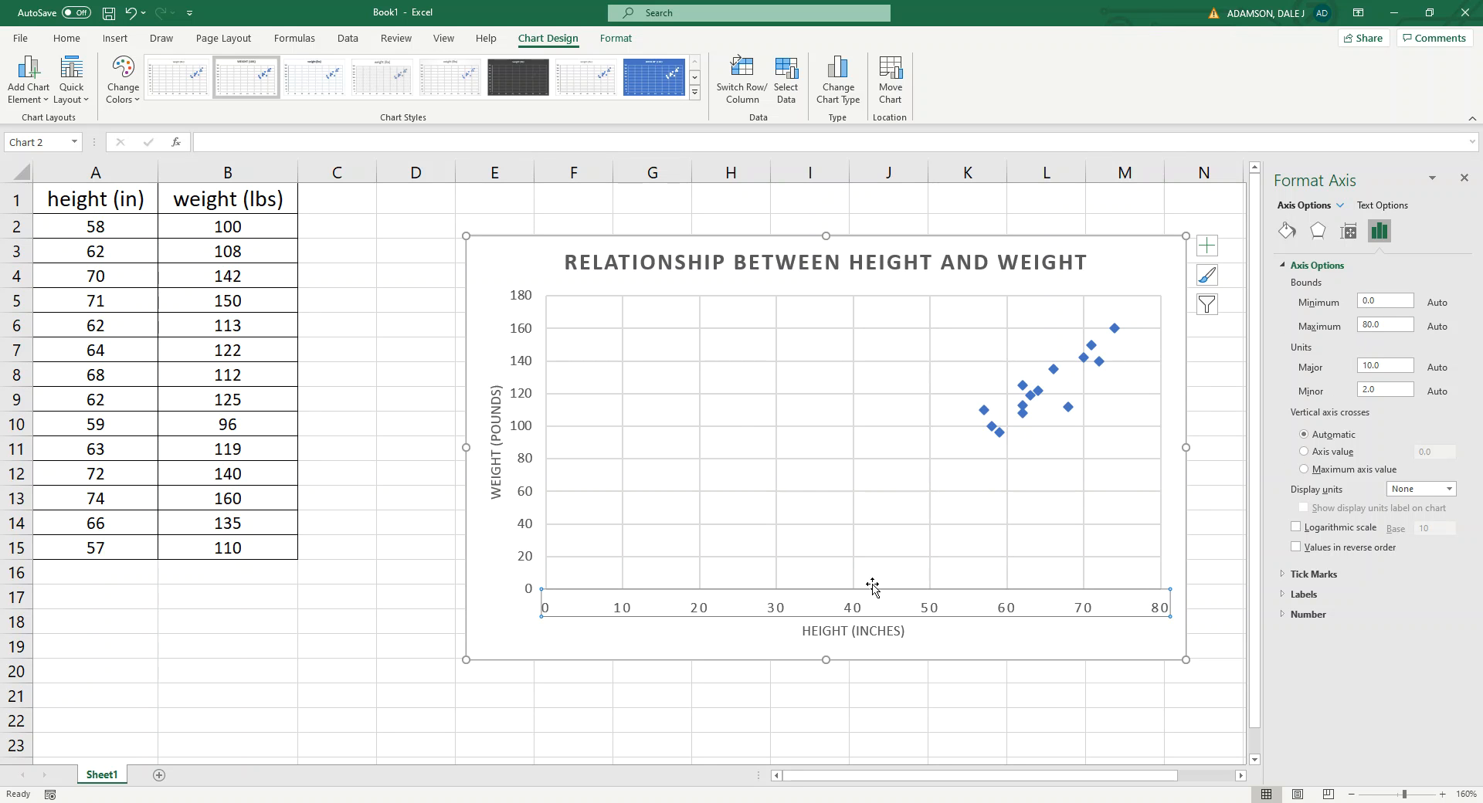
pyautogui.click(1396, 300)
pyautogui.write('50')
pyautogui.press('Return')
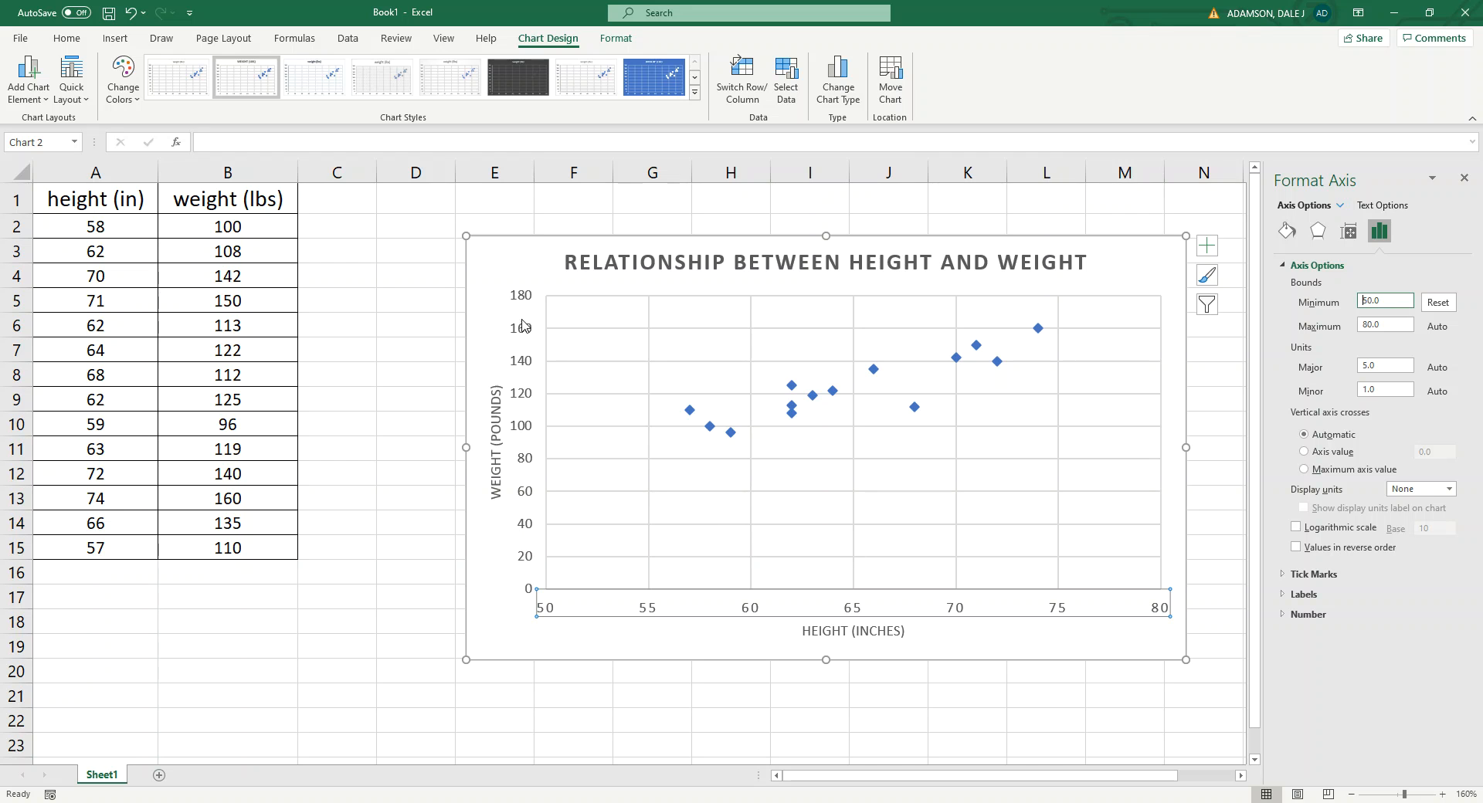
# Set the minimum bound of the chart's vertical weight axis to 80 and deselect the chart
pyautogui.rightClick(524, 428)
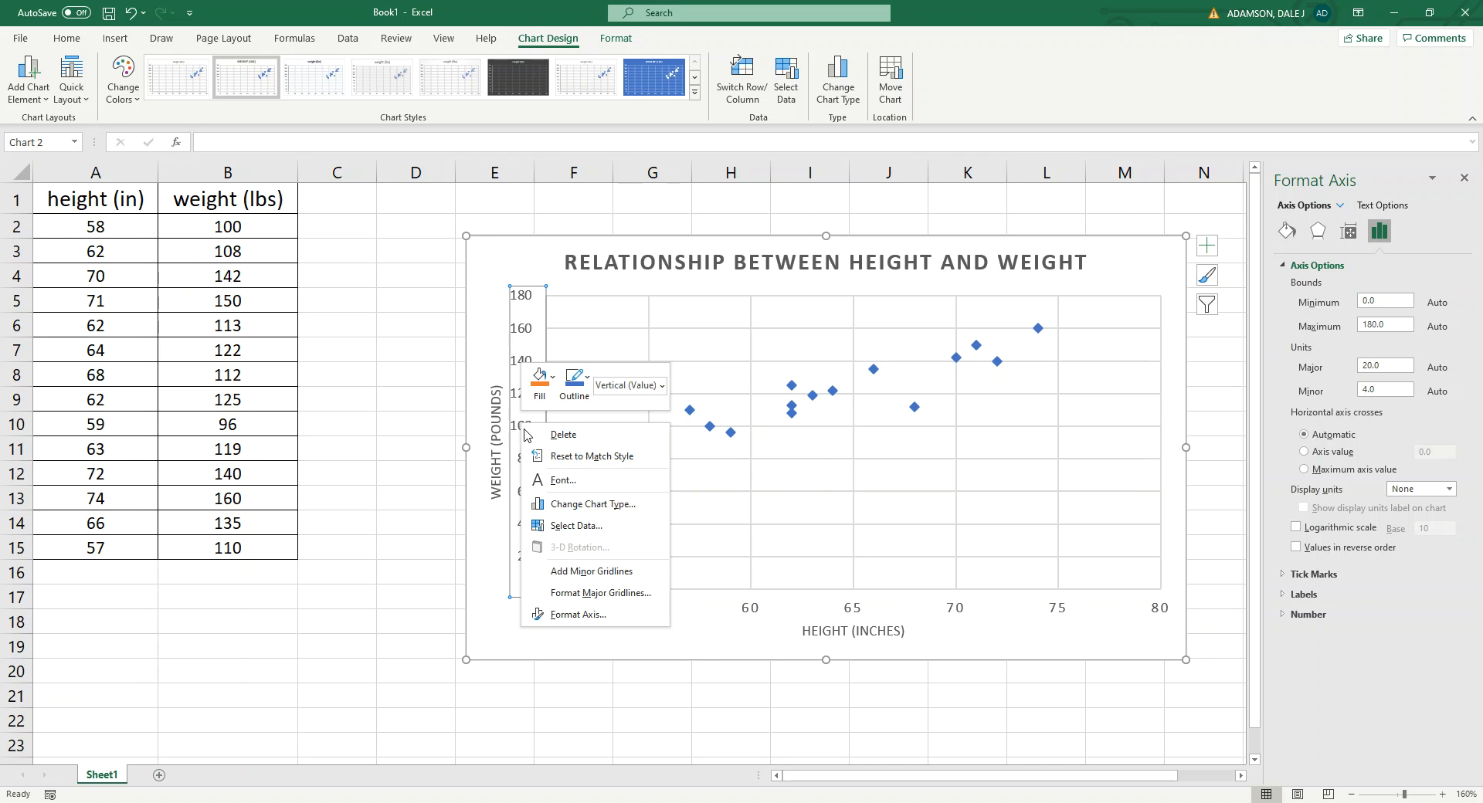
pyautogui.click(581, 614)
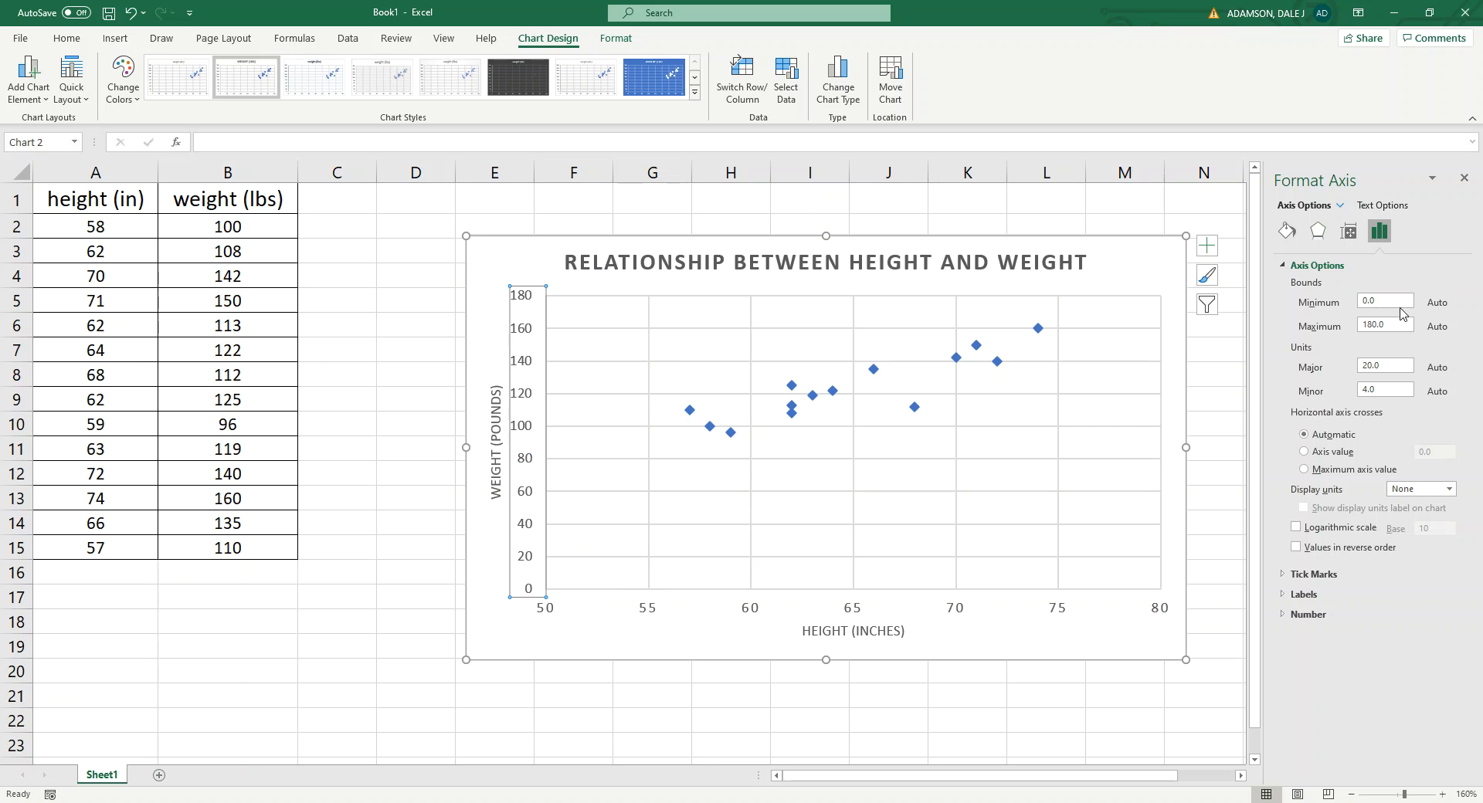
pyautogui.doubleClick(1401, 300)
pyautogui.write('80')
pyautogui.press('Return')
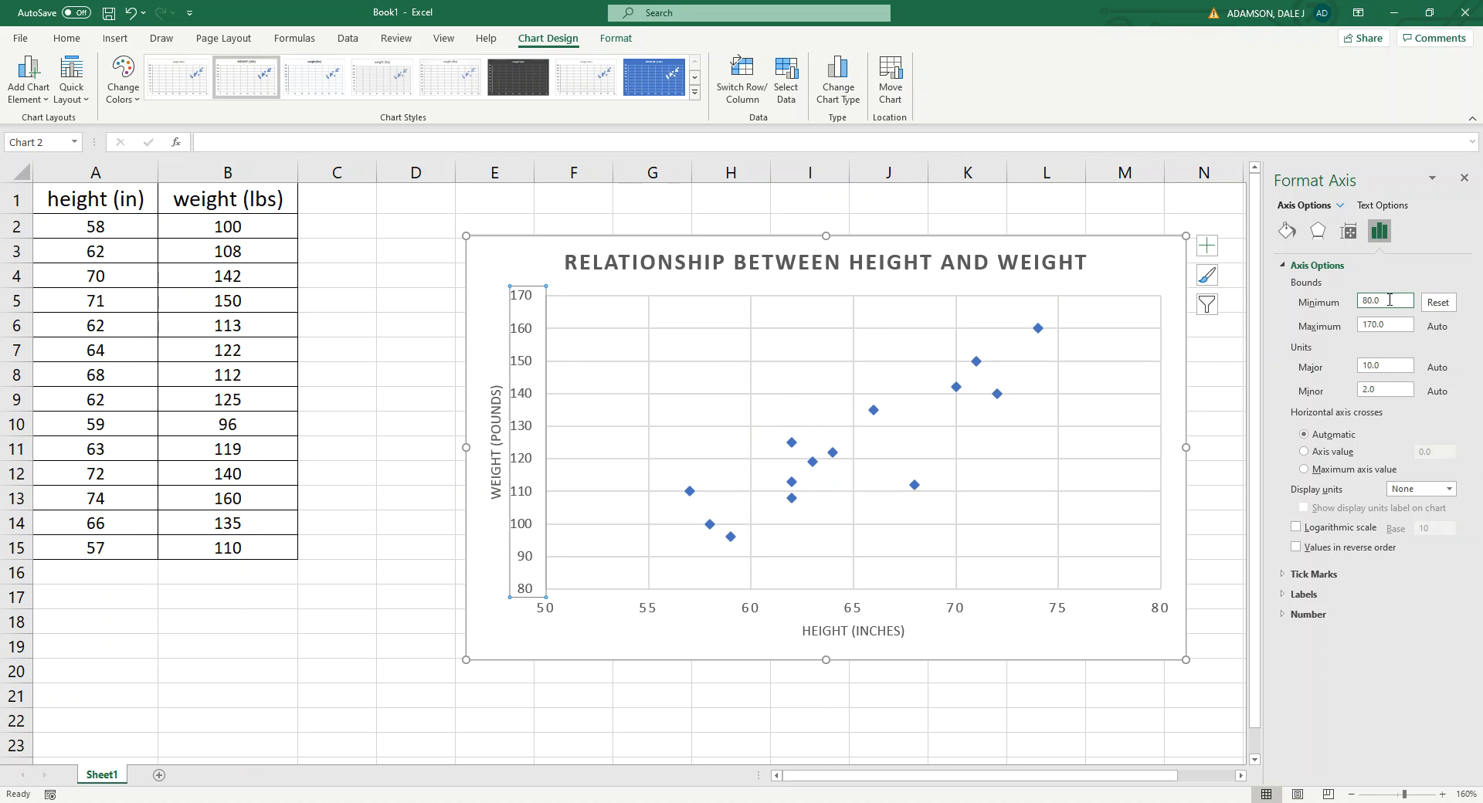
pyautogui.click(1000, 696)
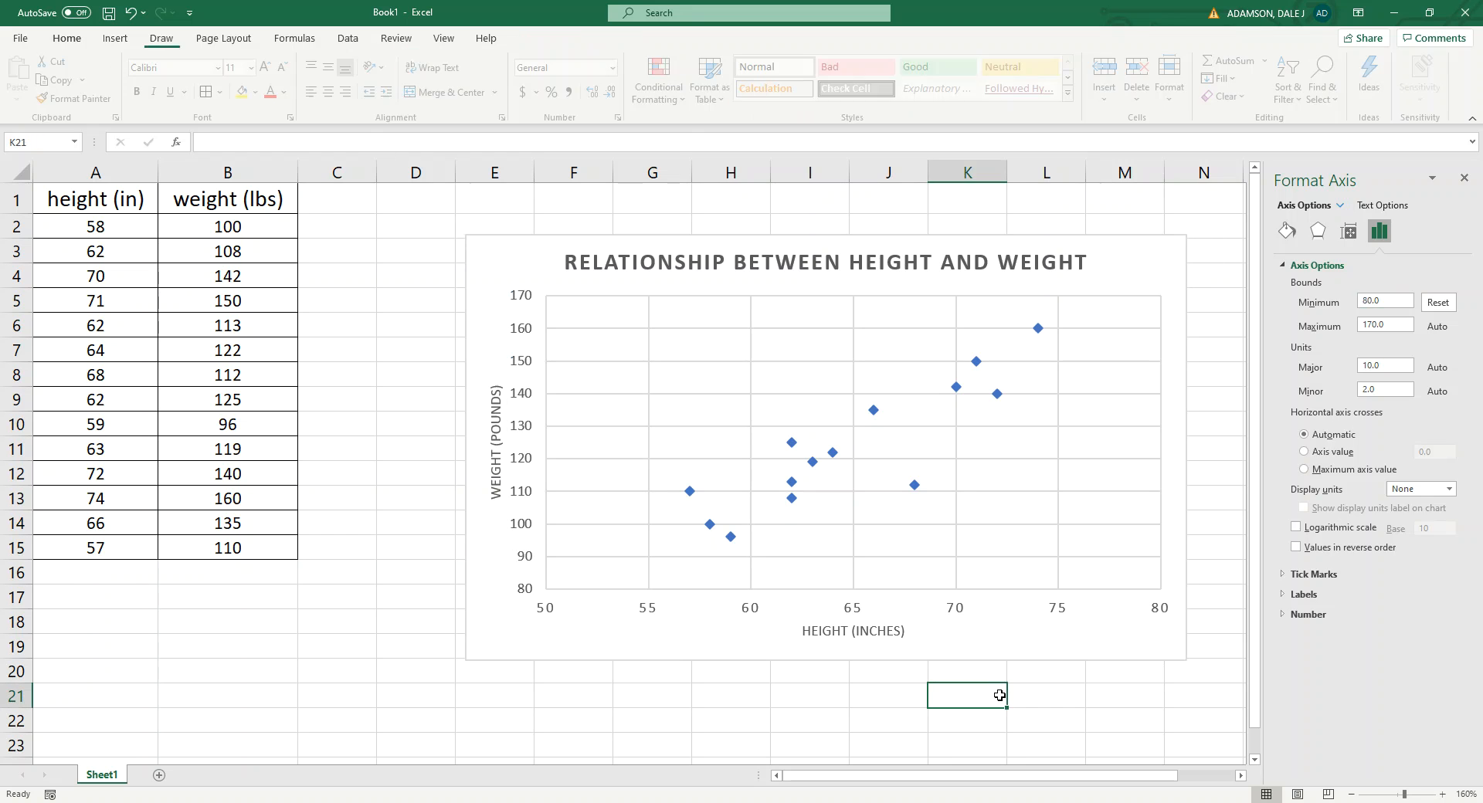
pyautogui.click(1213, 428)
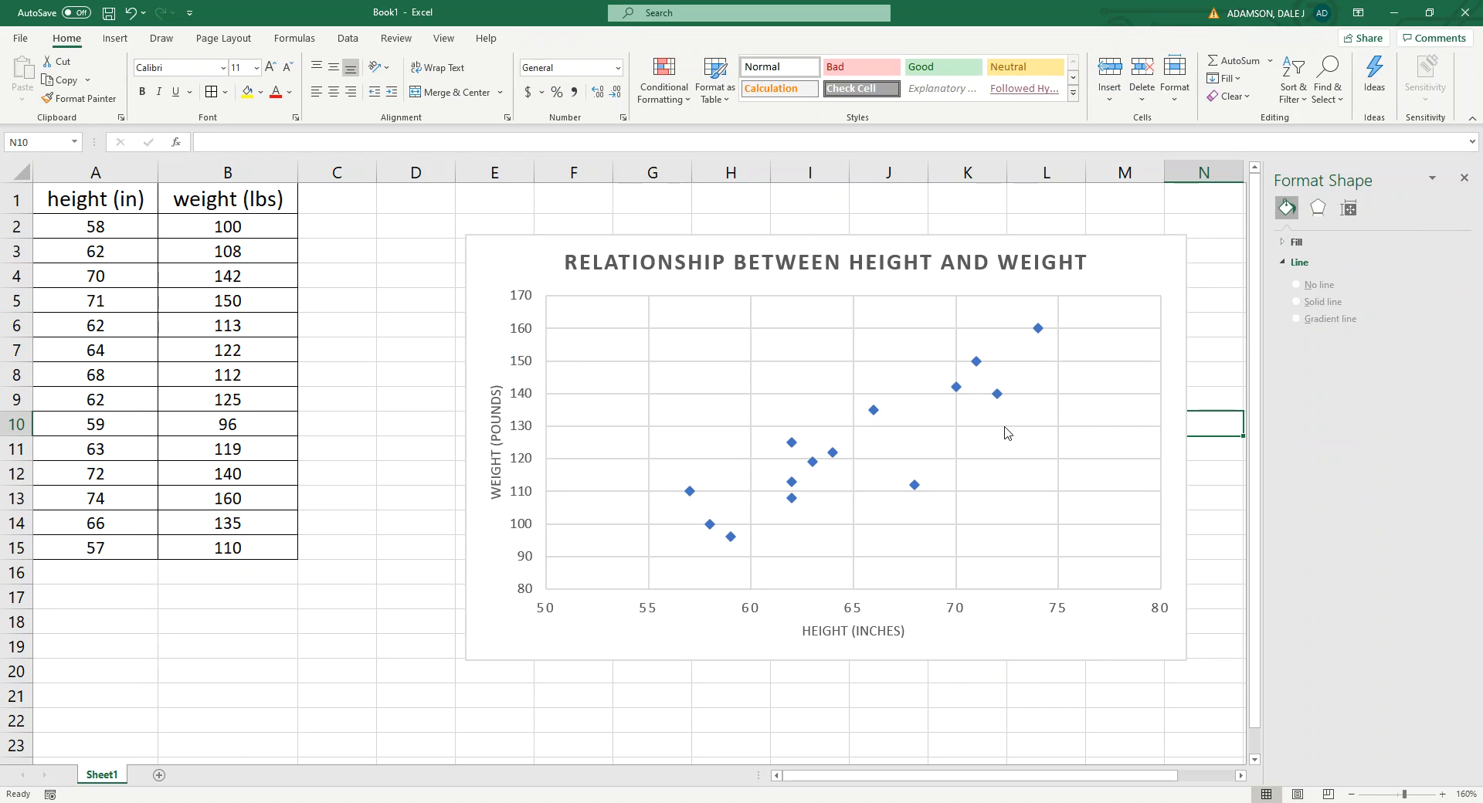
# Add a linear trendline with its equation displayed, and move the equation label to the upper middle of the plot area
pyautogui.moveTo(834, 459)
pyautogui.click(834, 458)
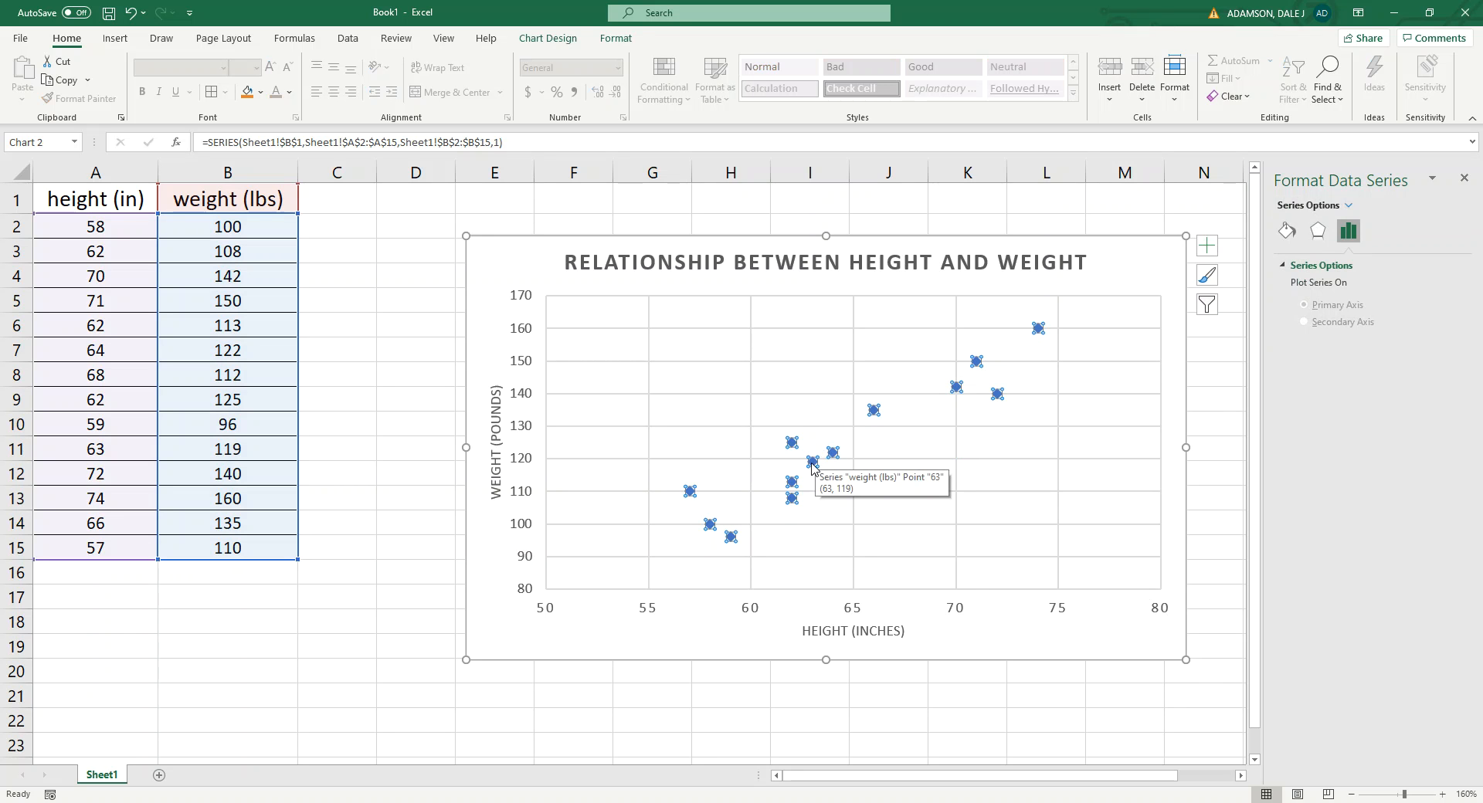
pyautogui.rightClick(813, 465)
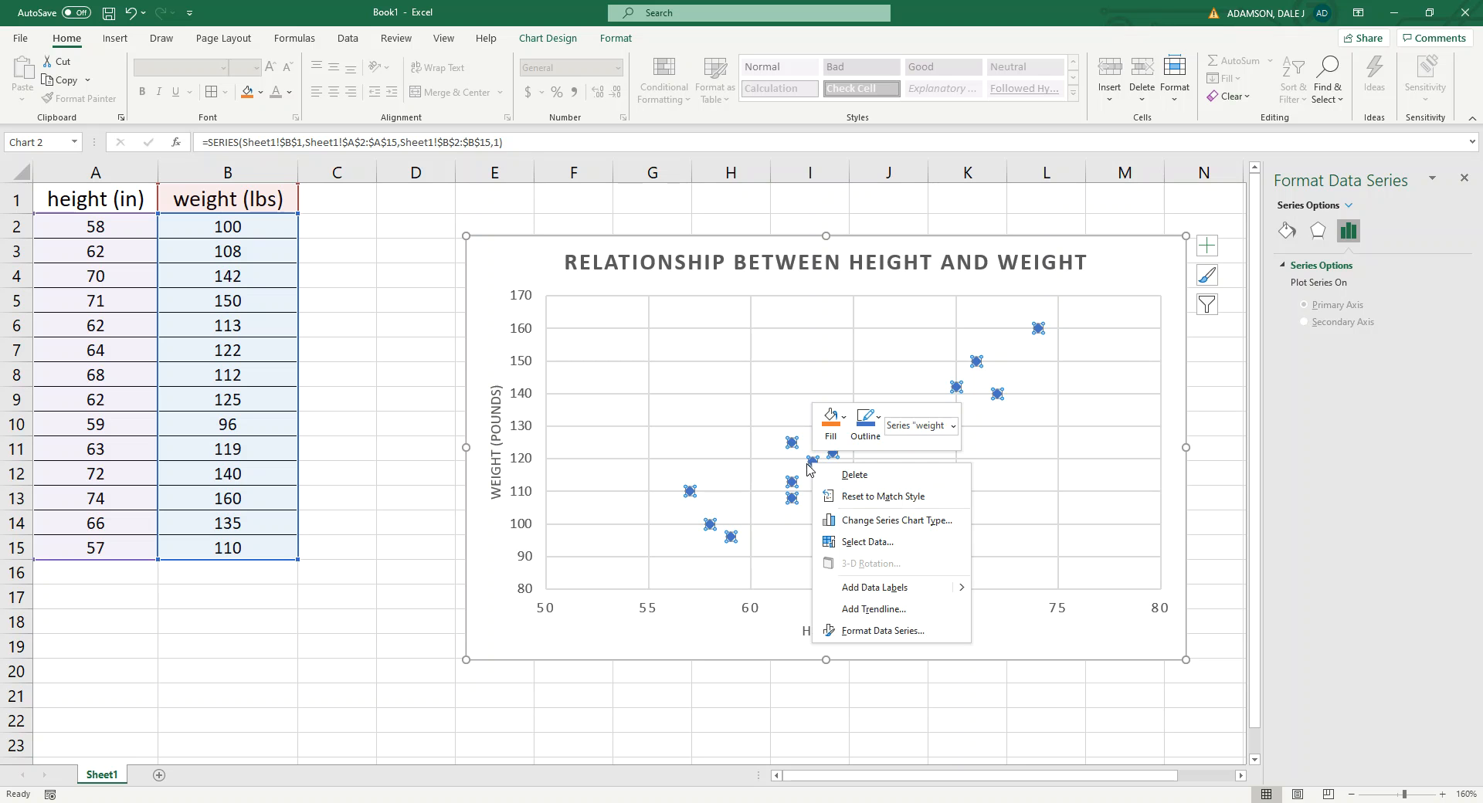
pyautogui.click(937, 615)
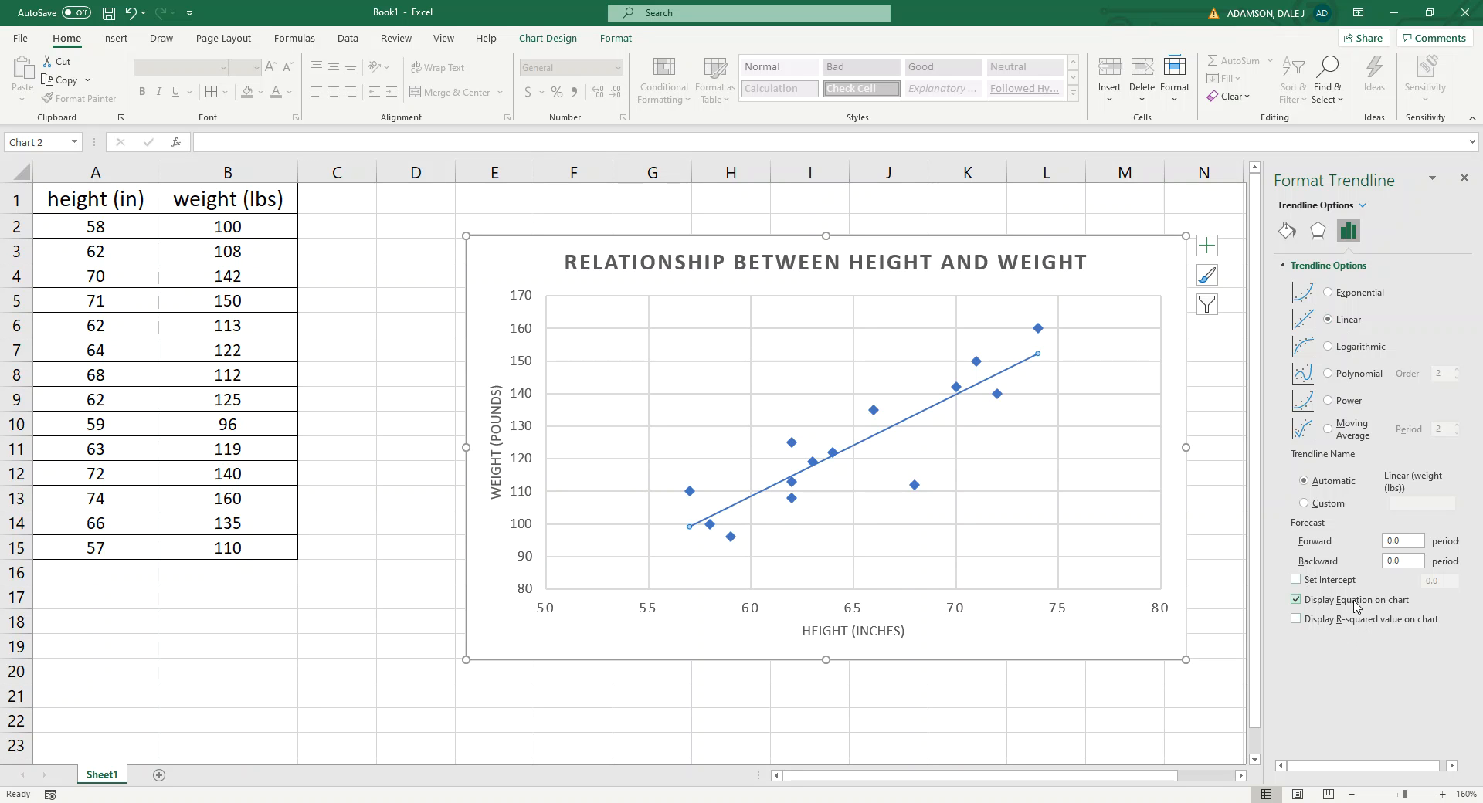
pyautogui.moveTo(952, 351); pyautogui.dragTo(831, 311)
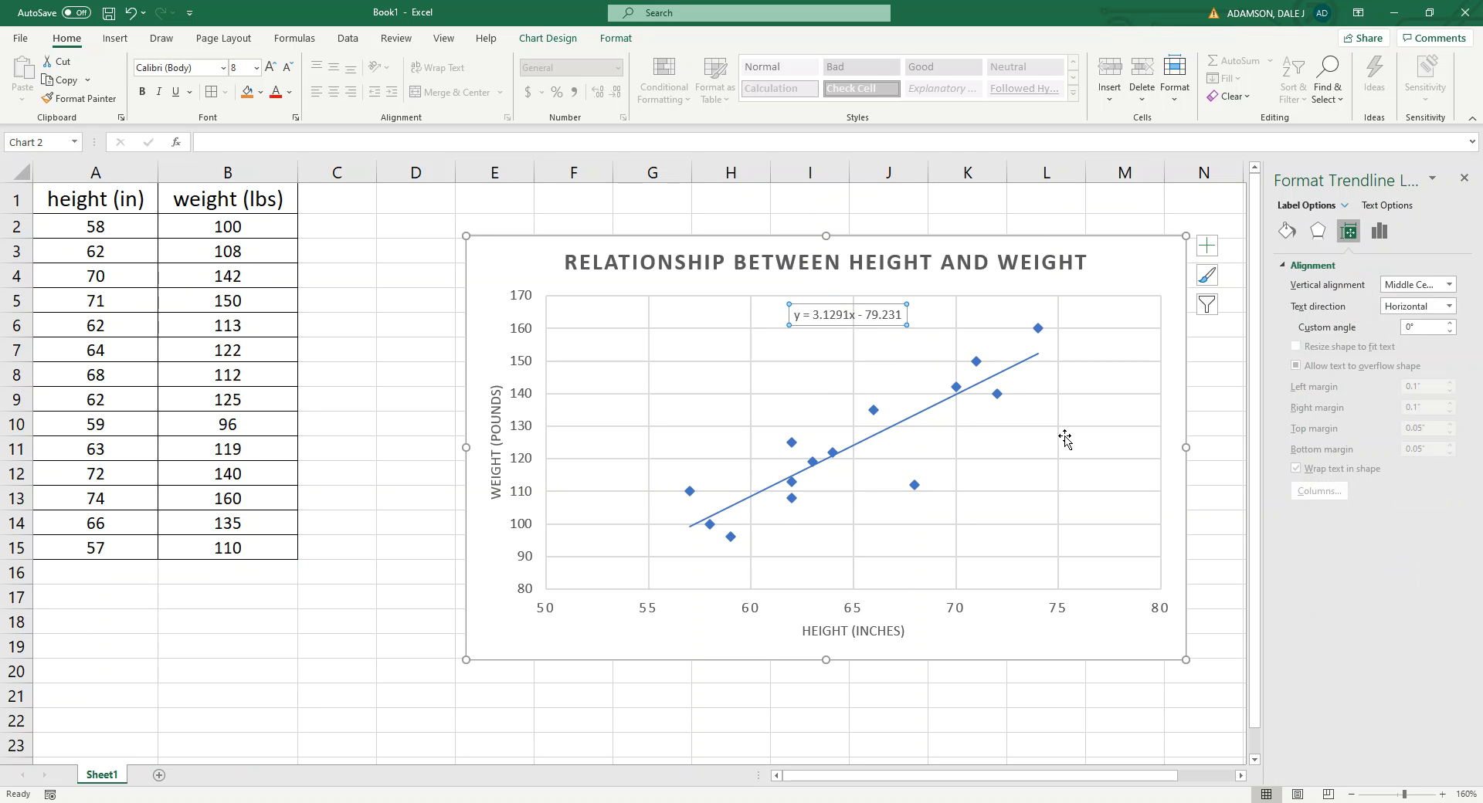
# Add another linear trendline to the weight data series and close the trendline formatting options
pyautogui.click(958, 389)
pyautogui.rightClick(957, 391)
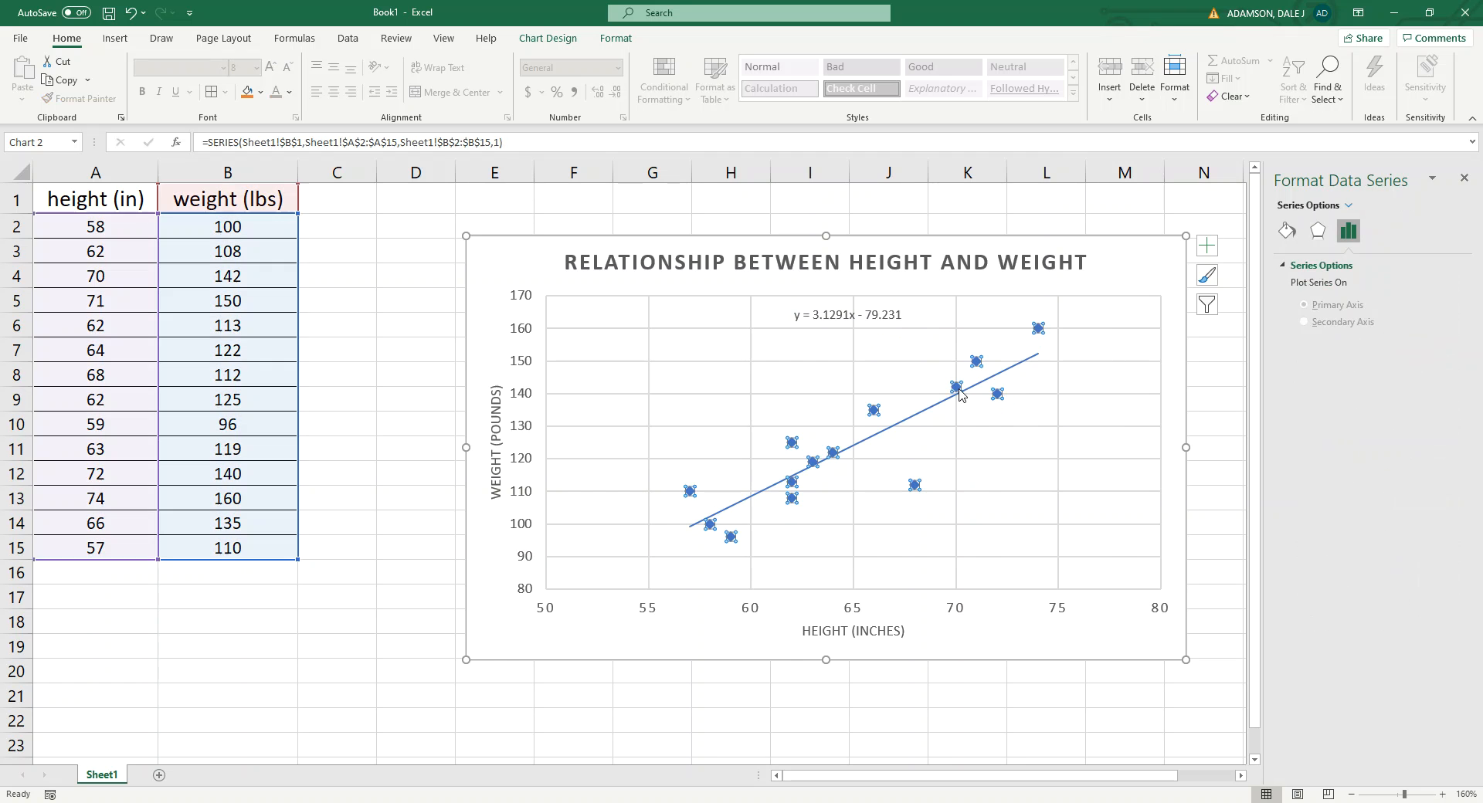
pyautogui.click(997, 538)
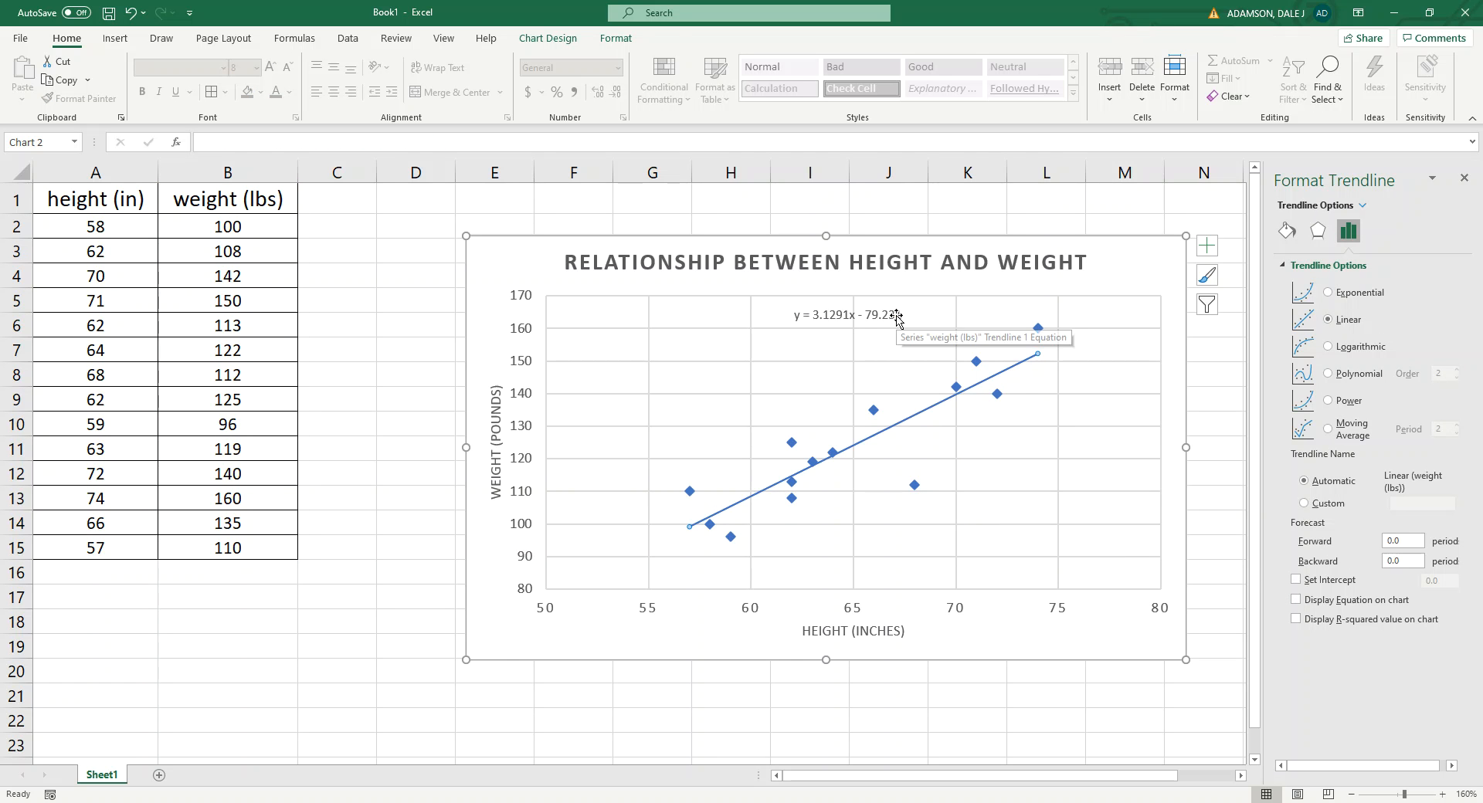
pyautogui.click(1464, 178)
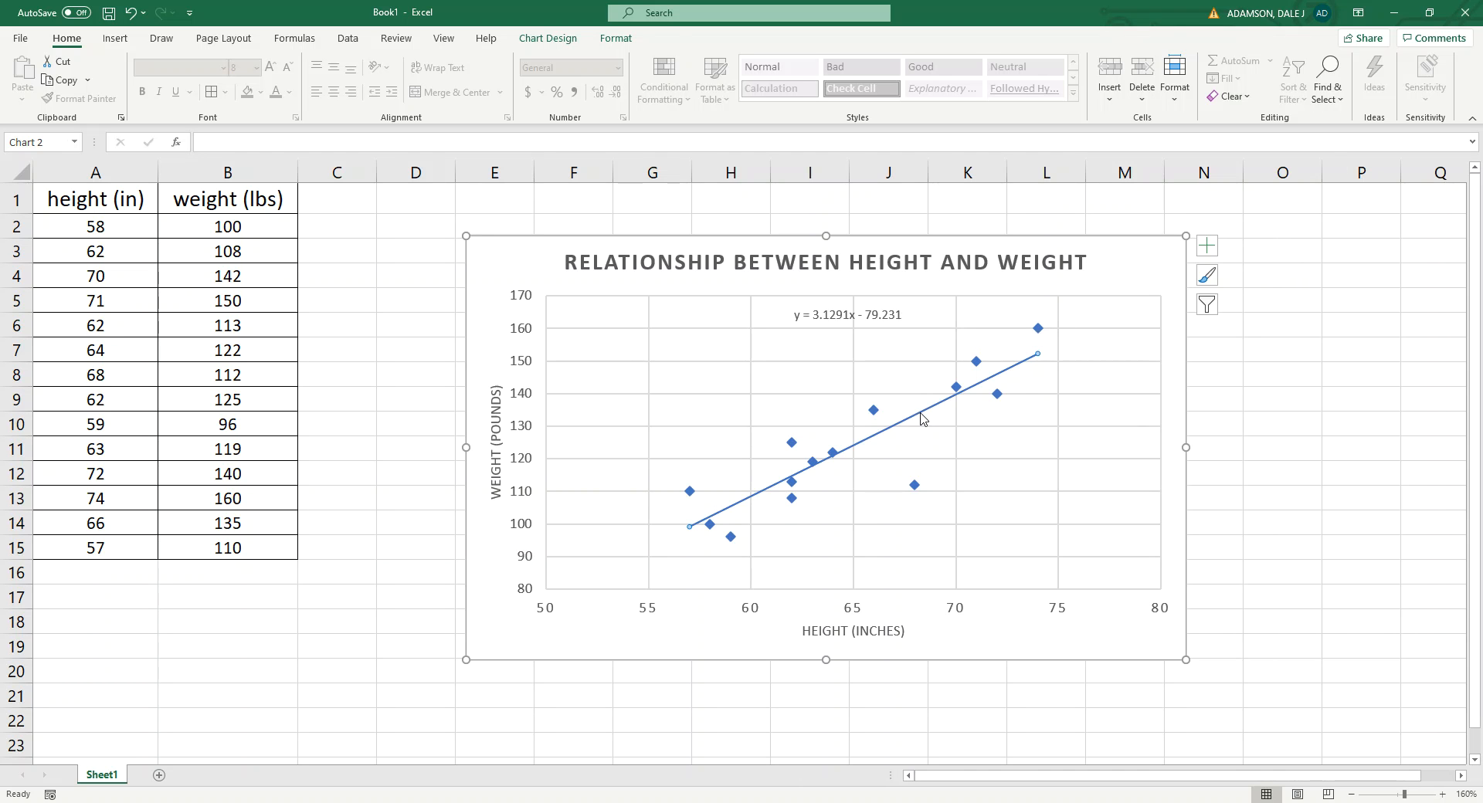
# Display the trendline's R-squared value on the chart and place its label directly below the equation
pyautogui.doubleClick(921, 417)
pyautogui.click(1296, 620)
pyautogui.moveTo(966, 341); pyautogui.dragTo(839, 340)
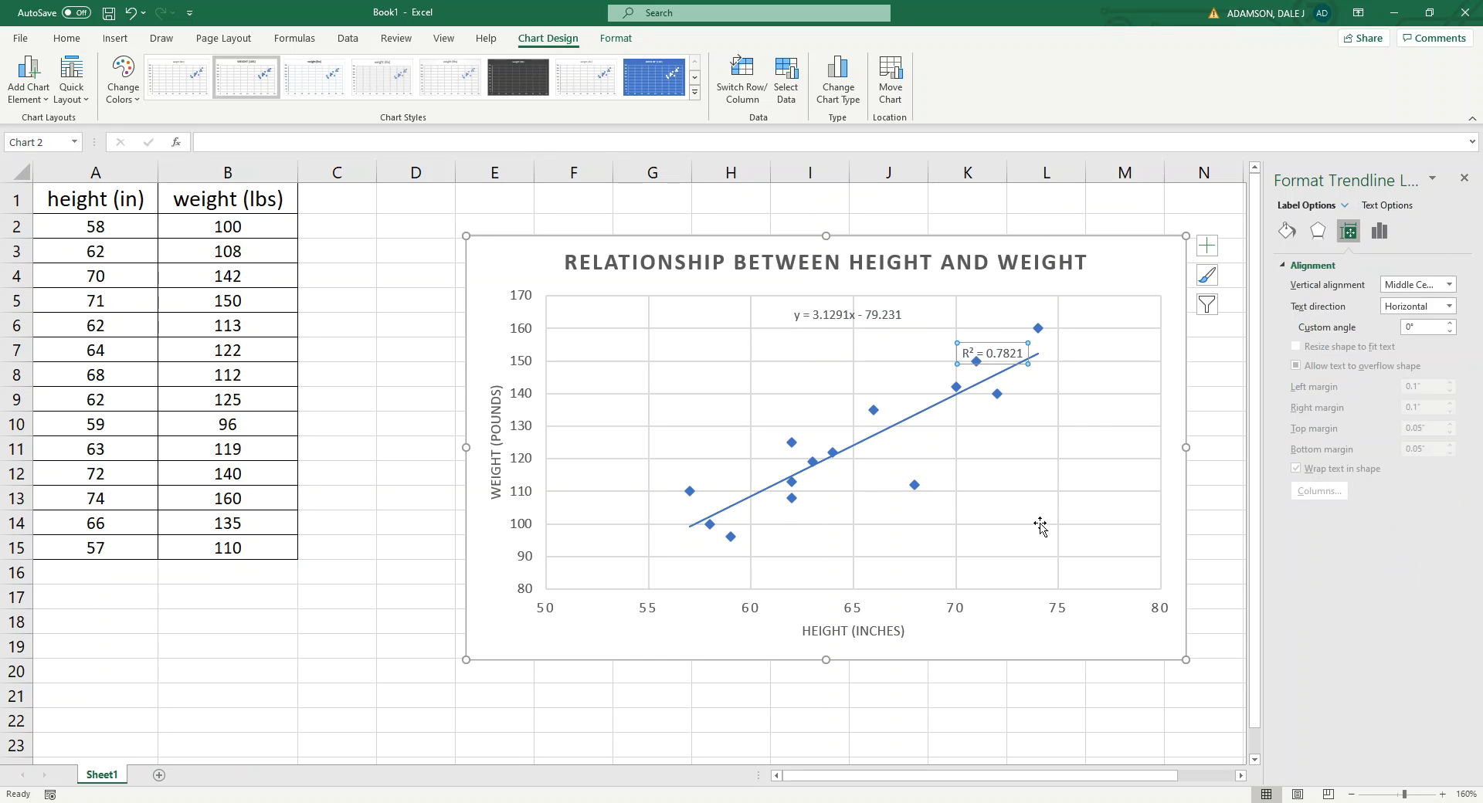
pyautogui.click(1132, 709)
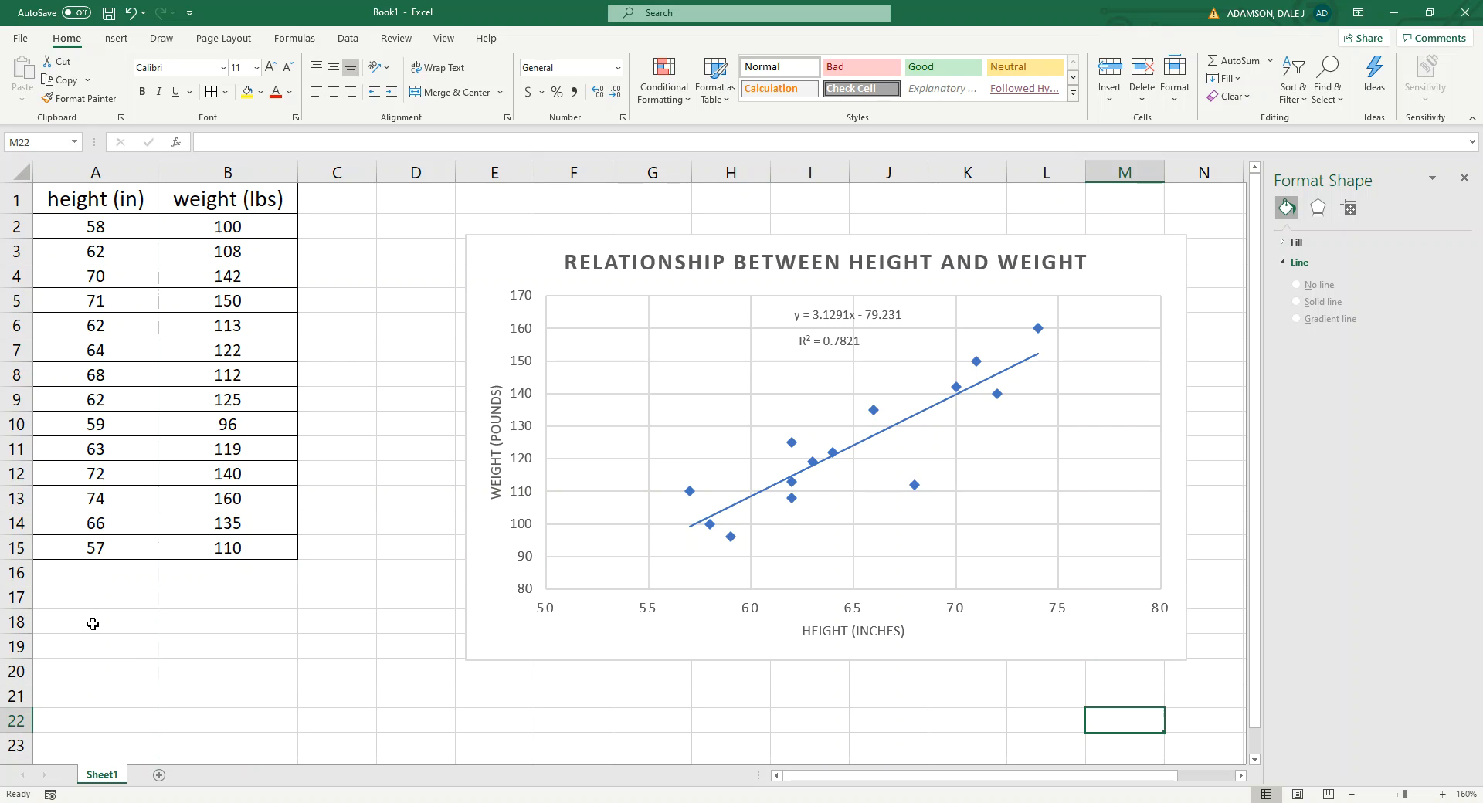
# Enter the label "correlation coefficient (r)" in cell A18 below the data
pyautogui.click(145, 615)
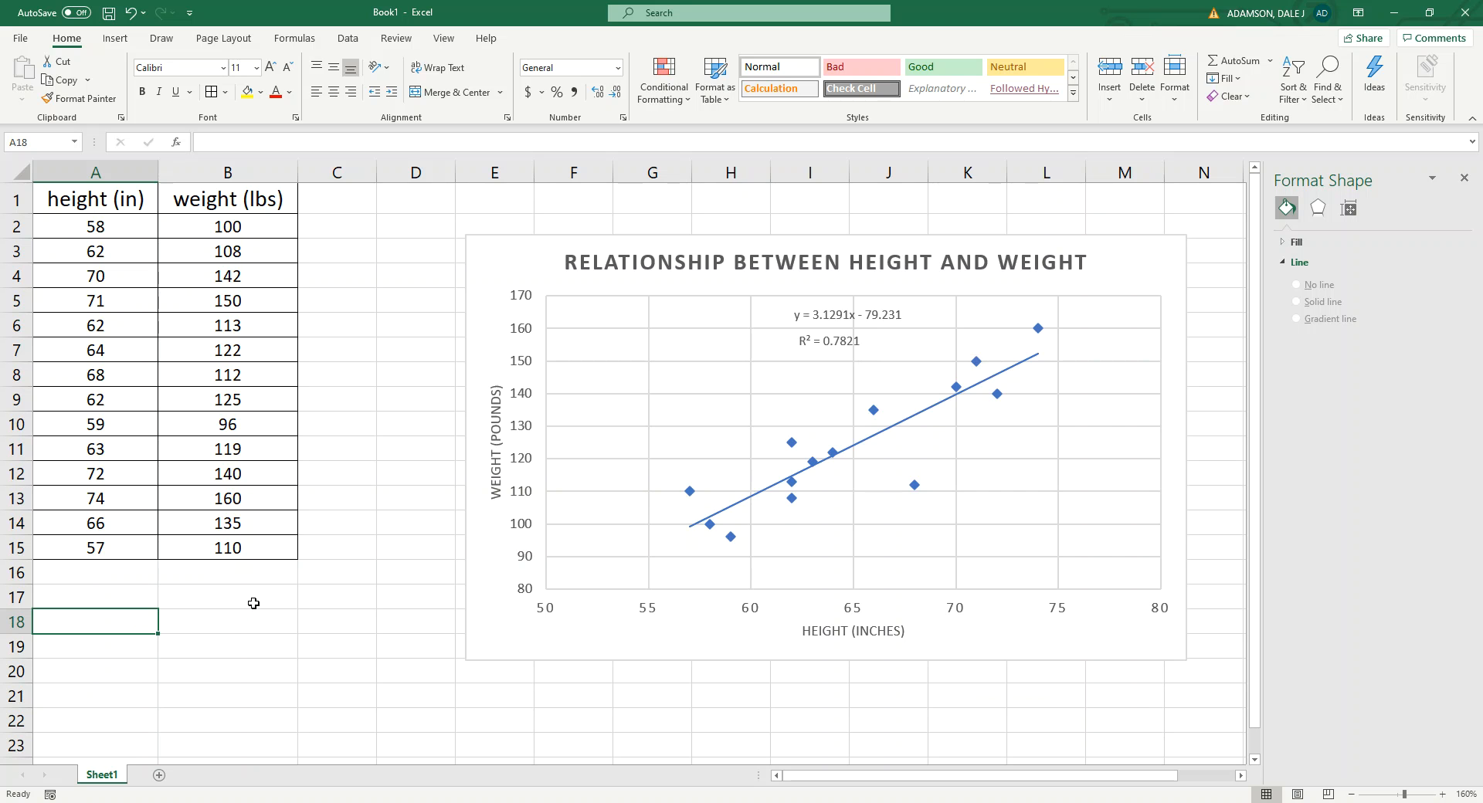
pyautogui.write('correla')
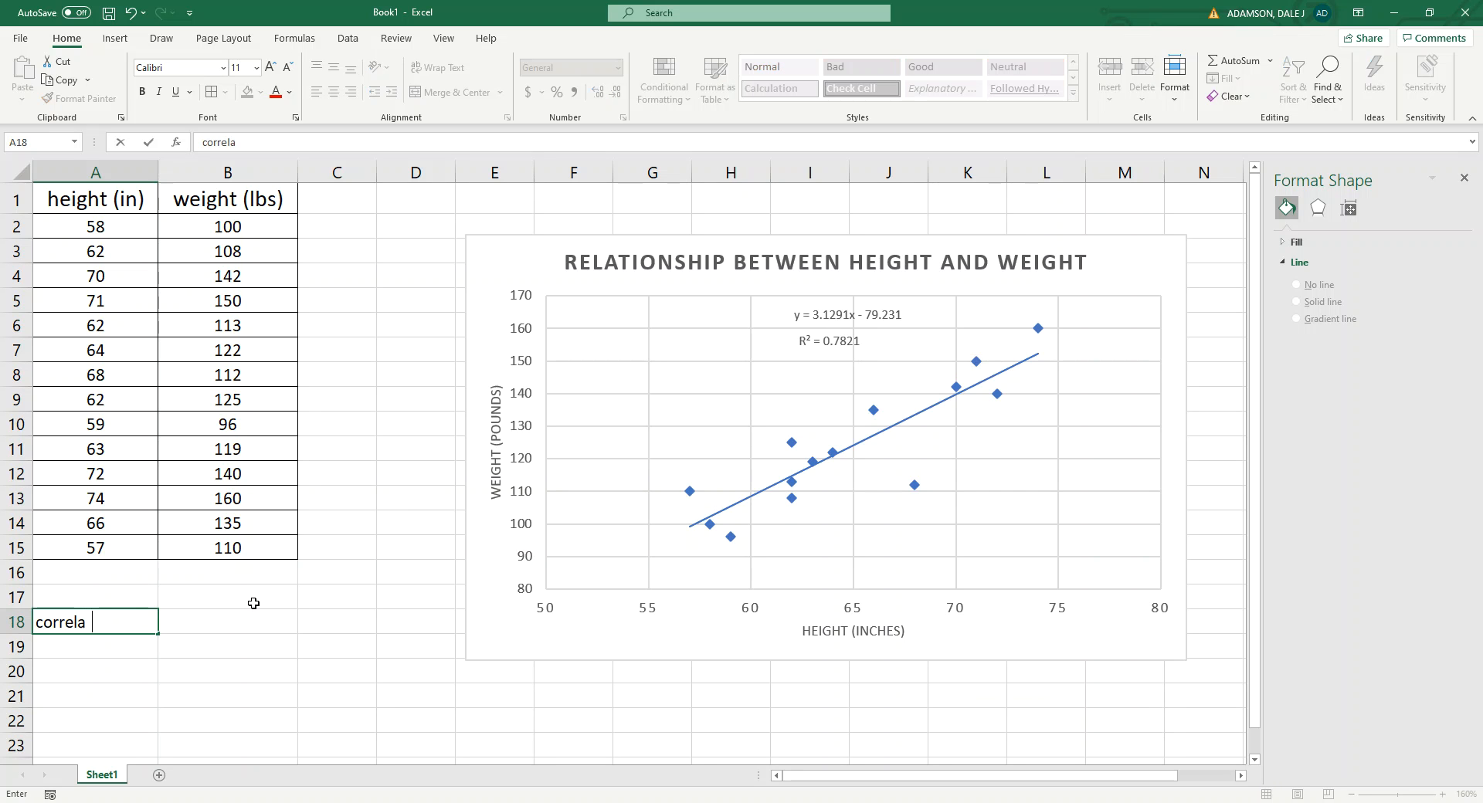
pyautogui.write('tion coee')
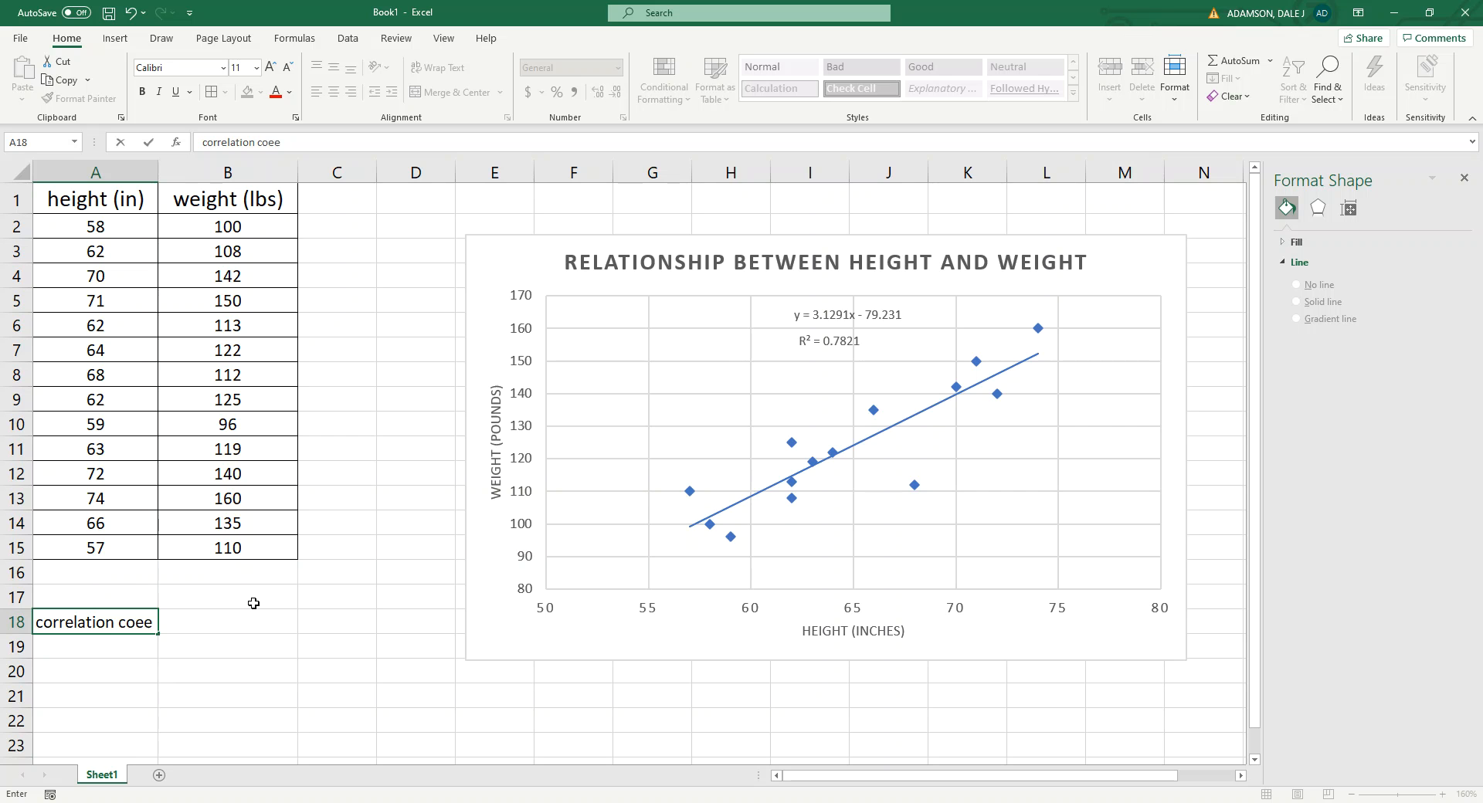
pyautogui.write('fficient ')
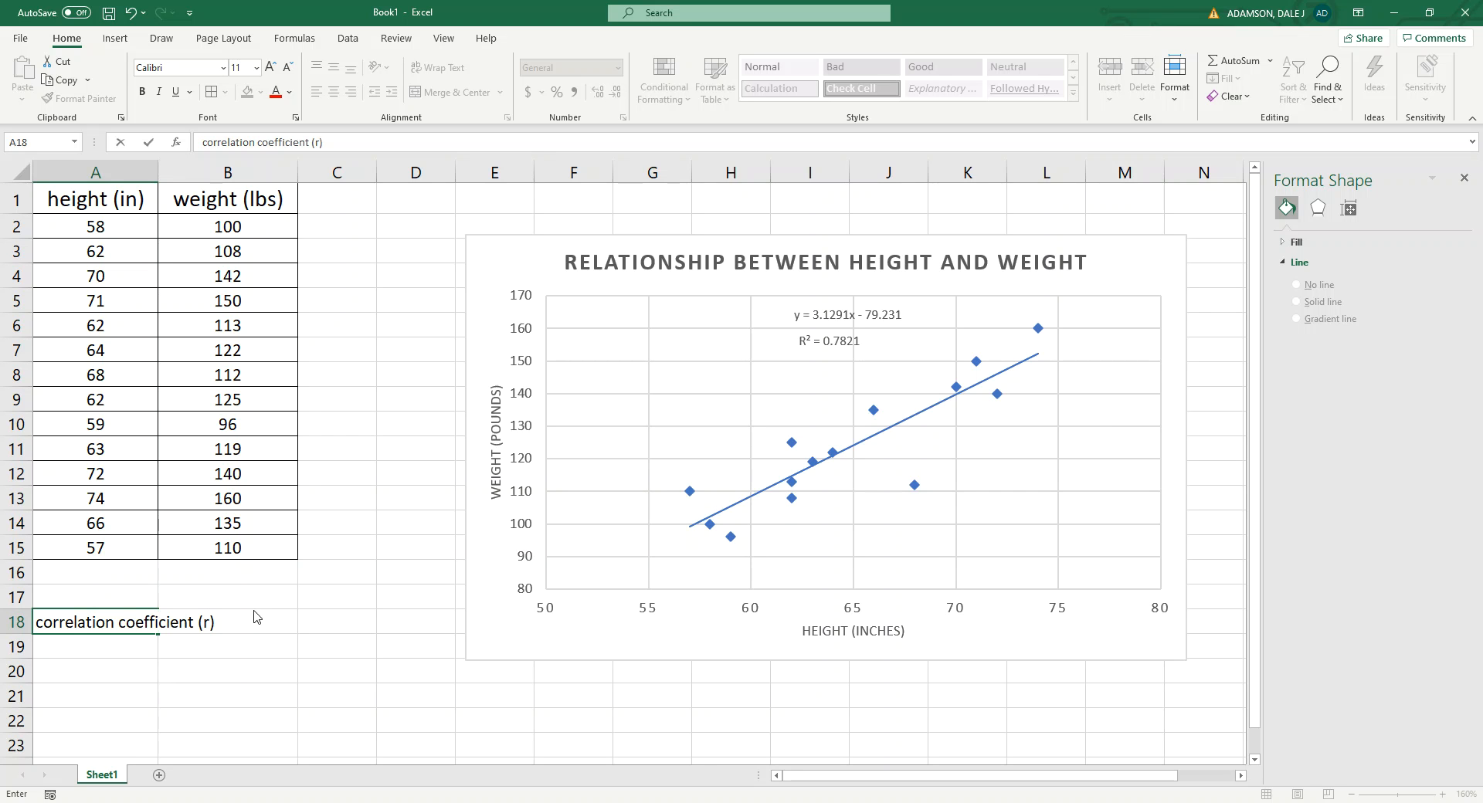
pyautogui.write('(r)')
pyautogui.press('Return')
# Rewrite the end of the label in cell A18 so it reads "correlation coefficient ( r )"
pyautogui.click(147, 629)
pyautogui.click(387, 136)
pyautogui.press('BackSpace')
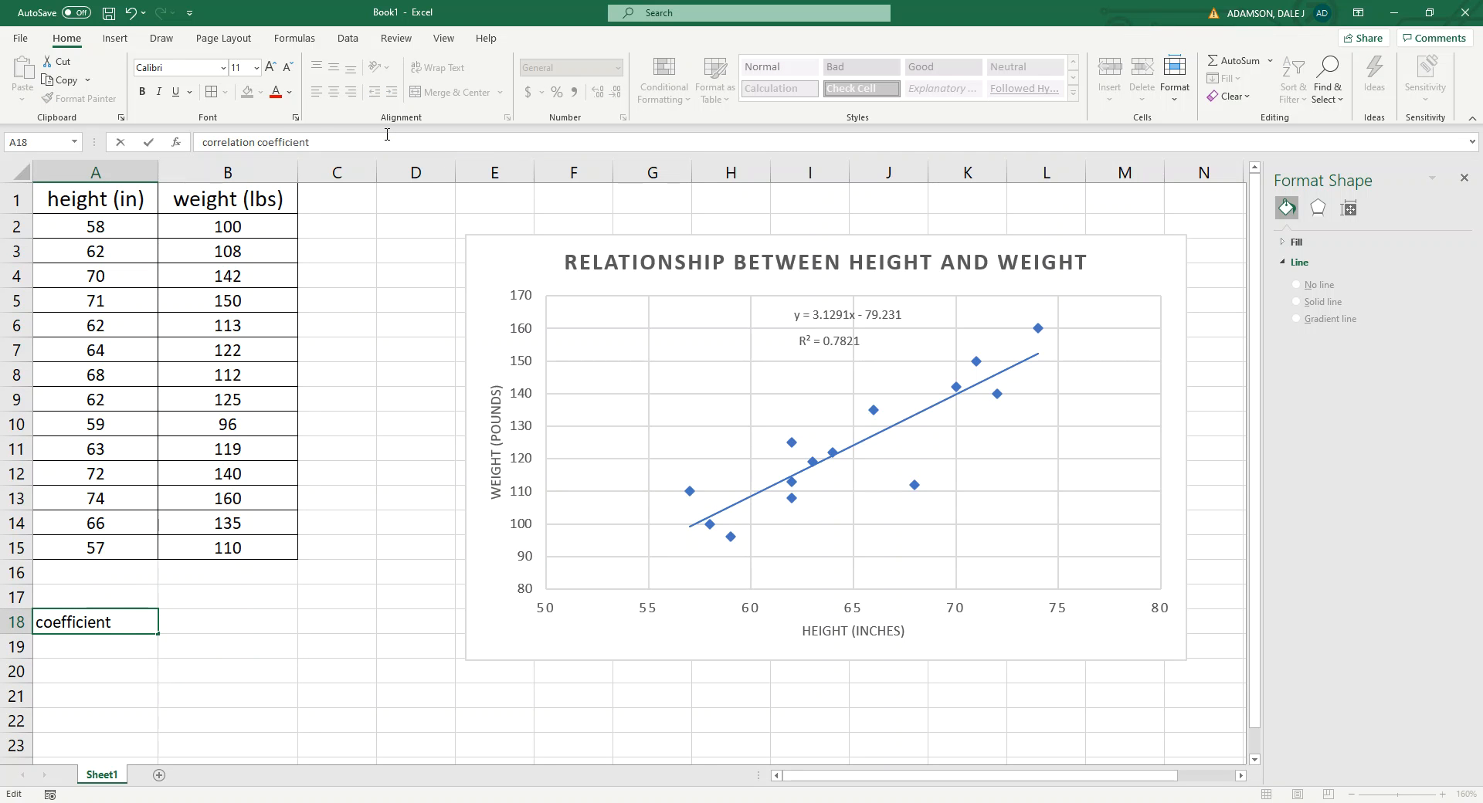
pyautogui.write('(r)')
pyautogui.click(322, 632)
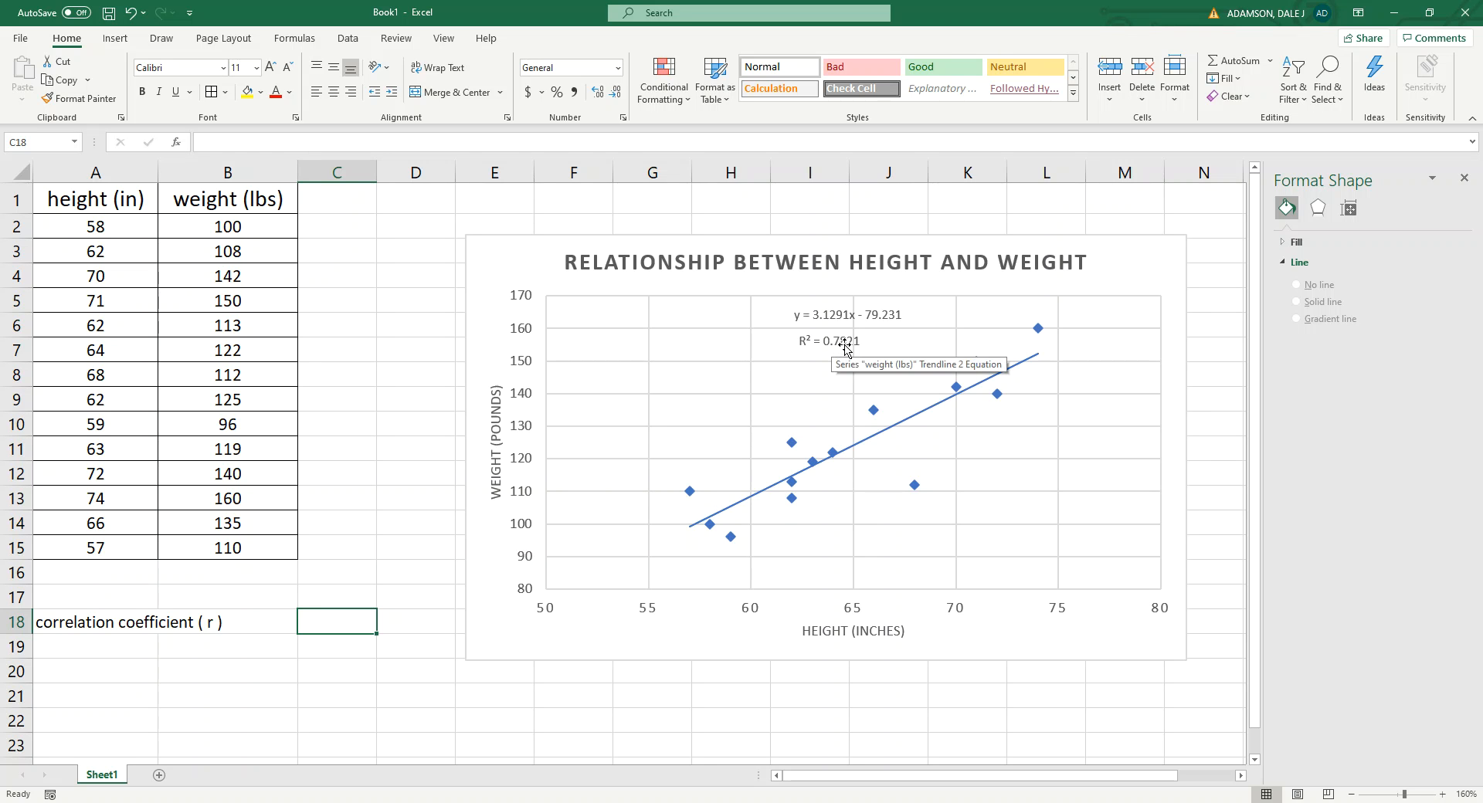
# Switch to the Calculator app and enter the chart's R-squared value, 0.7821
pyautogui.click(17, 802)
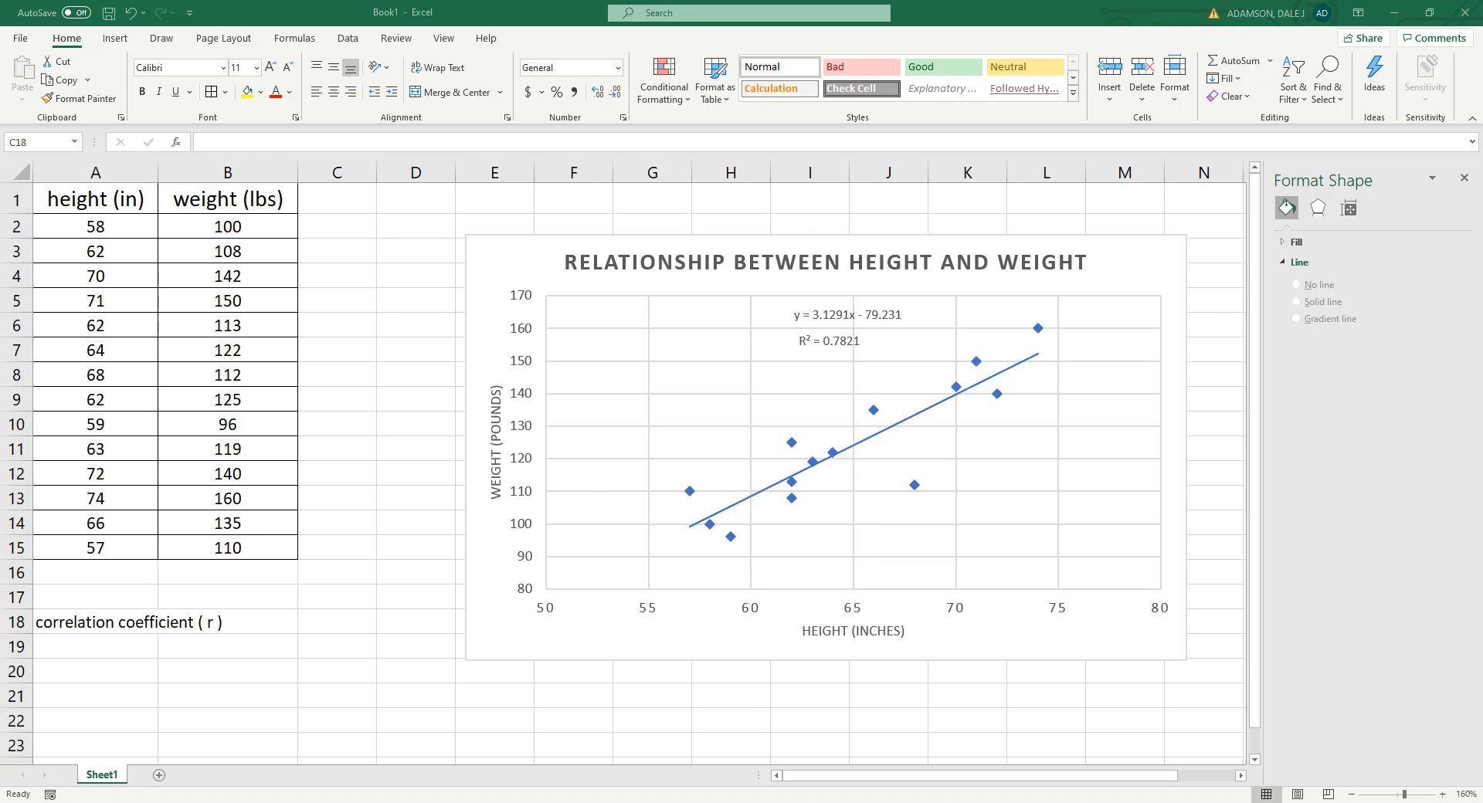
pyautogui.write('calc')
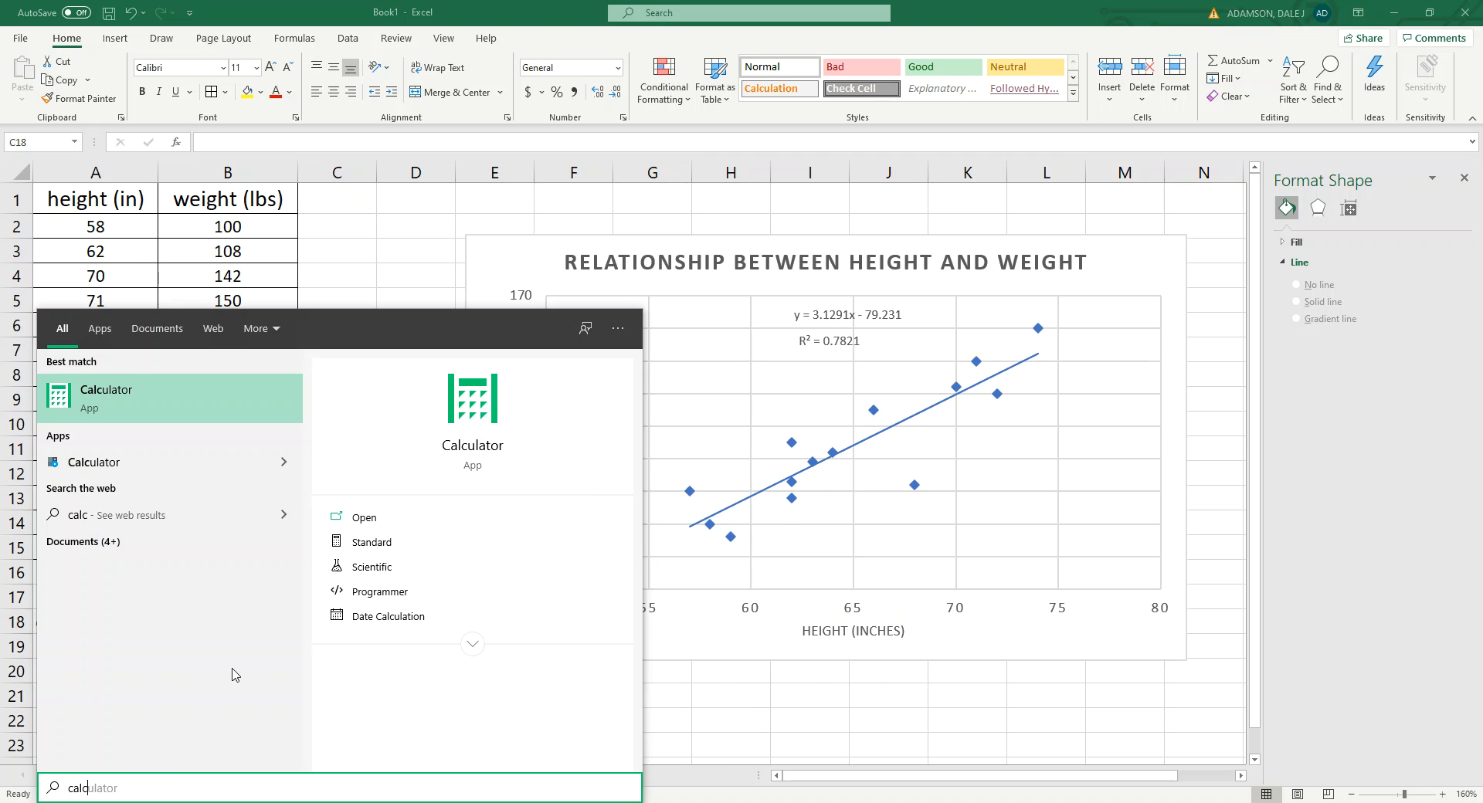
pyautogui.press('Return')
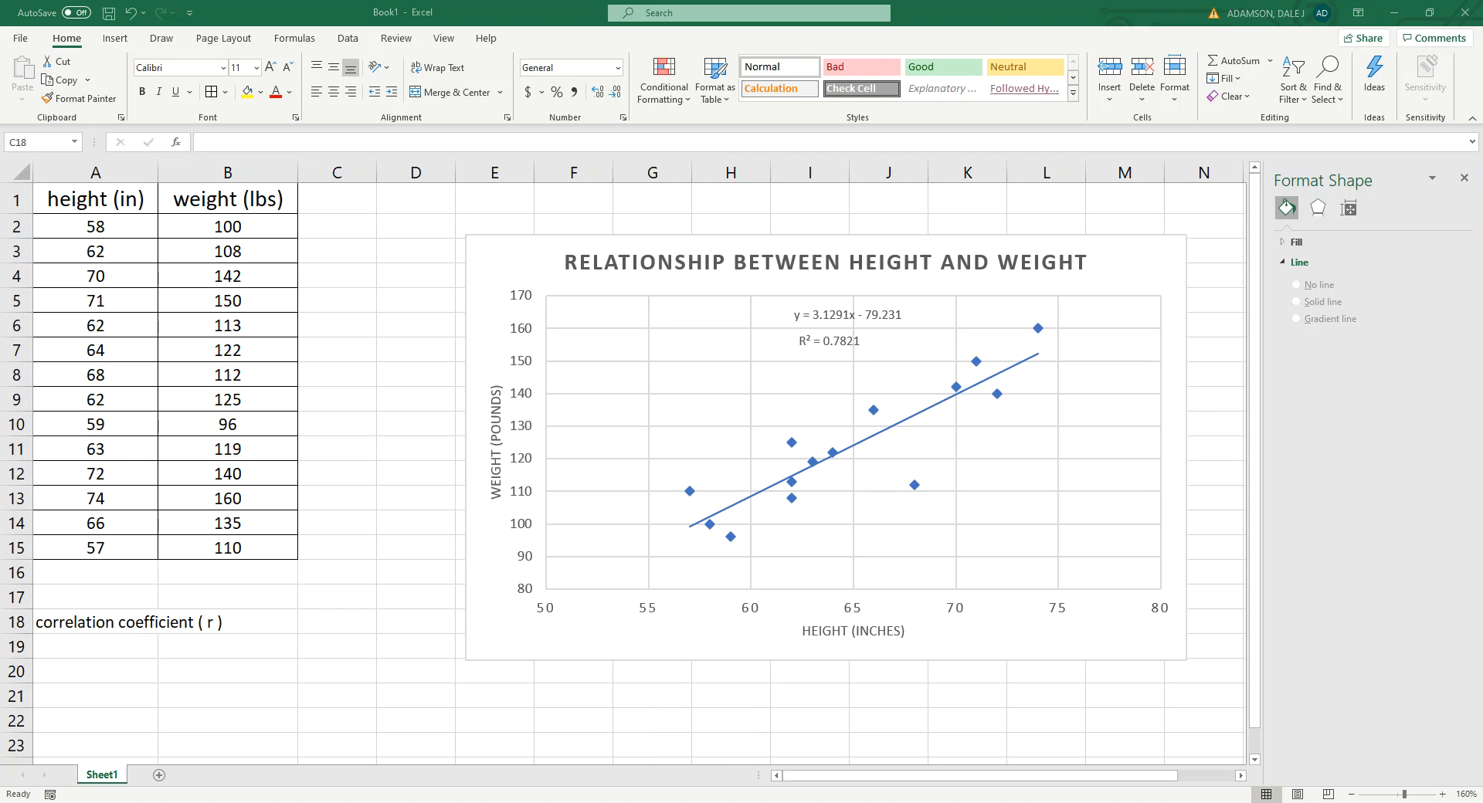
pyautogui.moveTo(374, 308); pyautogui.dragTo(557, 289)
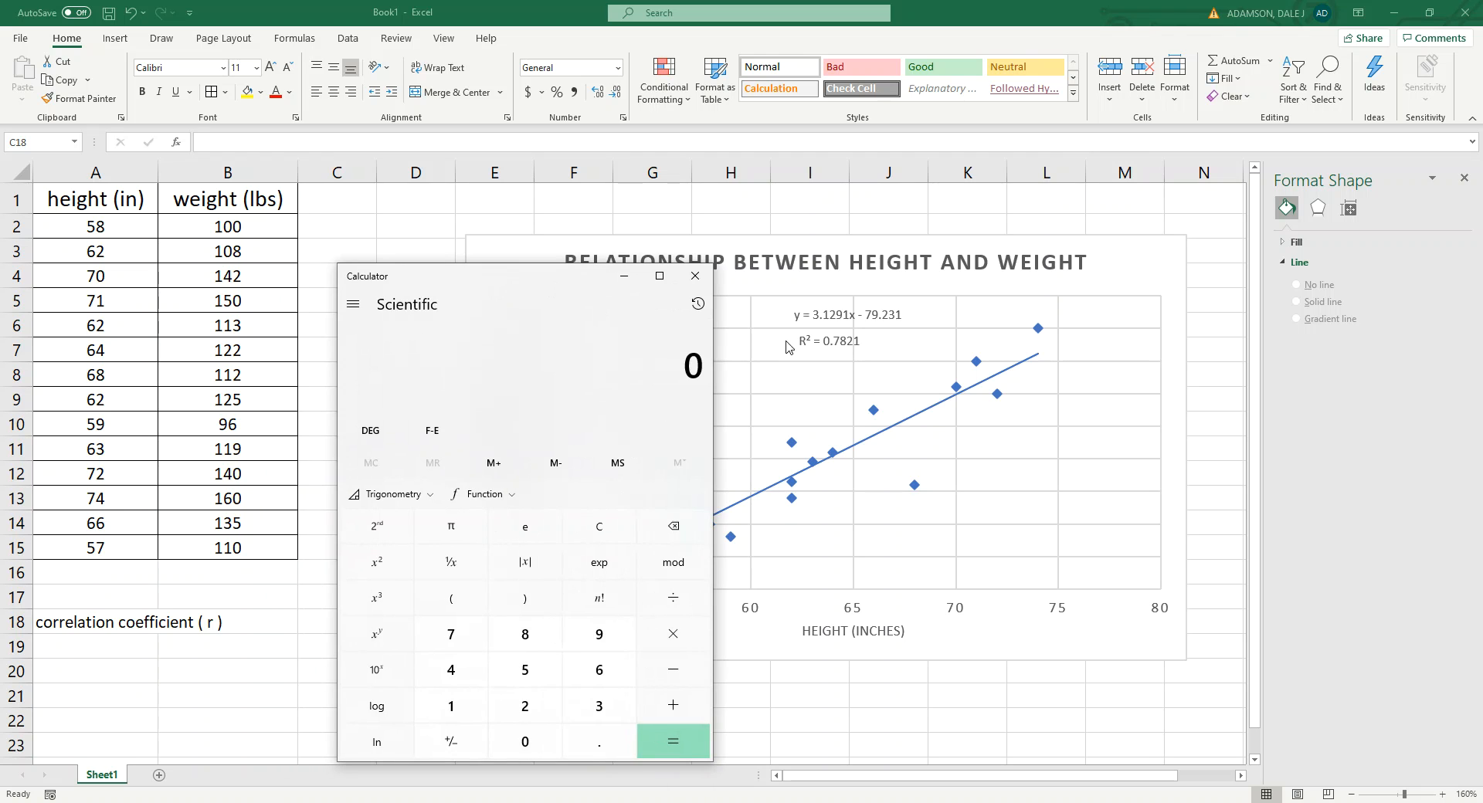
pyautogui.click(600, 740)
pyautogui.click(435, 631)
pyautogui.click(516, 633)
pyautogui.click(516, 706)
pyautogui.click(467, 709)
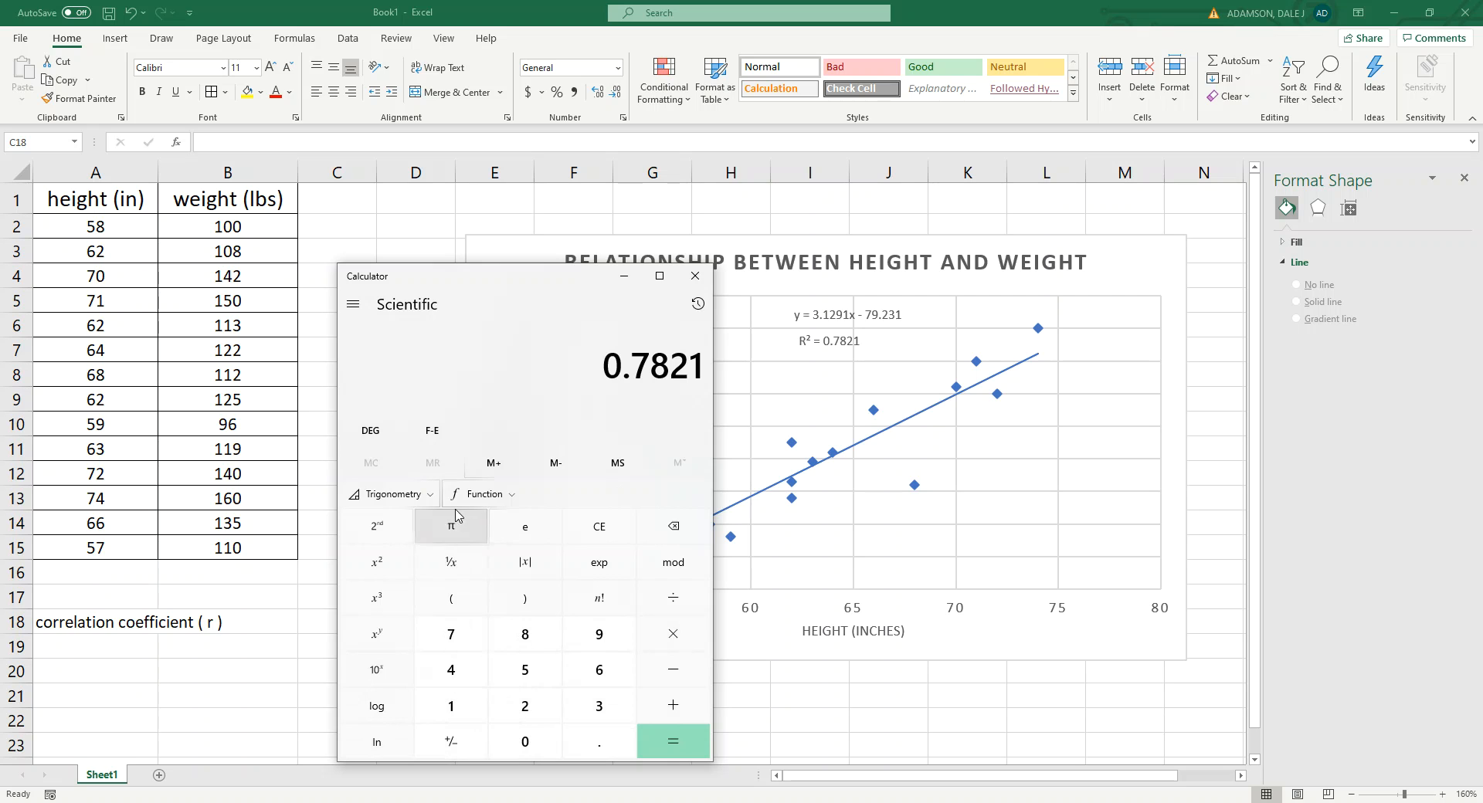
# Compute the square root of the entered R-squared value by raising it to the power 0.5
pyautogui.click(433, 502)
pyautogui.click(436, 503)
pyautogui.click(508, 504)
pyautogui.click(509, 506)
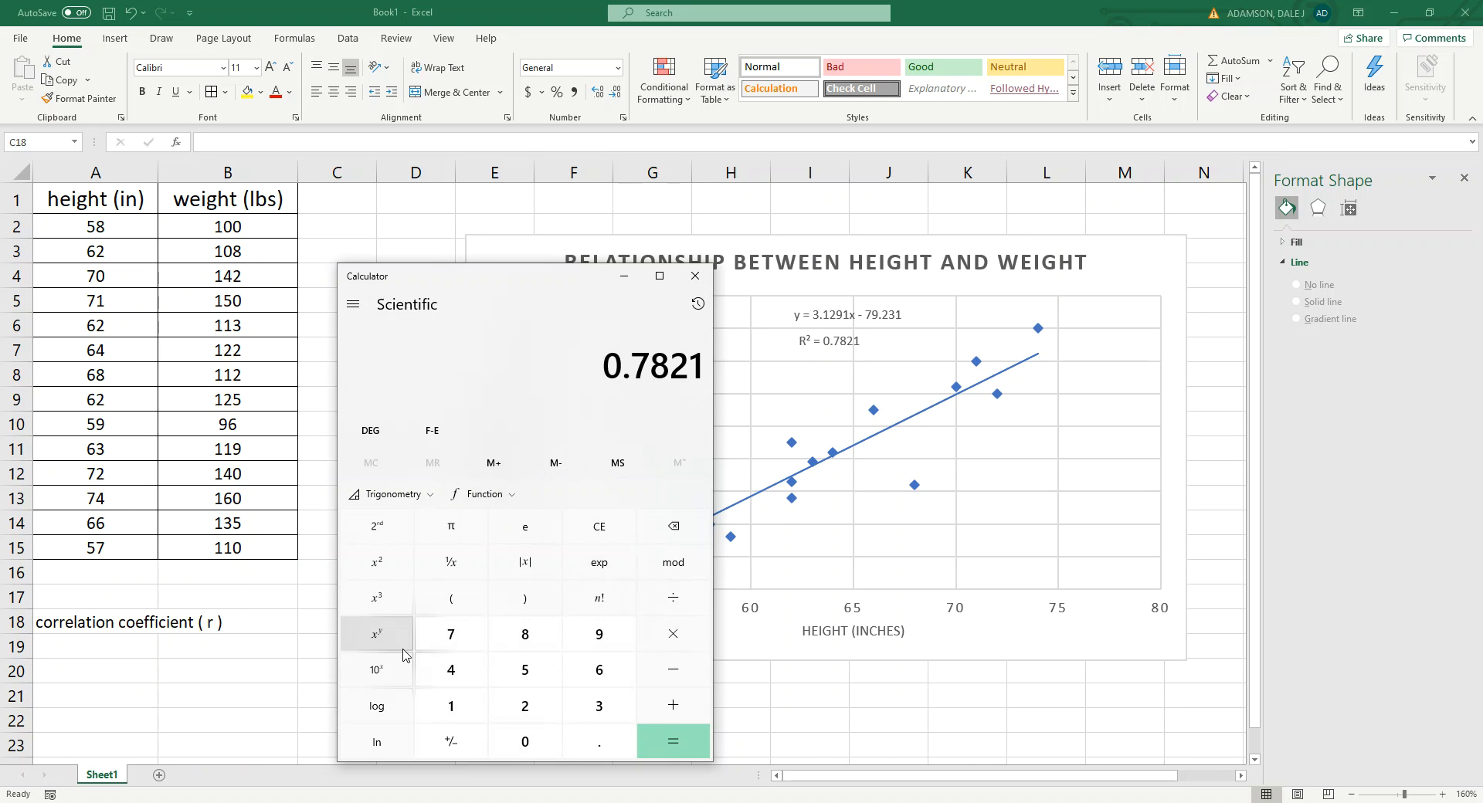
pyautogui.click(376, 634)
pyautogui.click(522, 742)
pyautogui.click(607, 746)
pyautogui.click(525, 669)
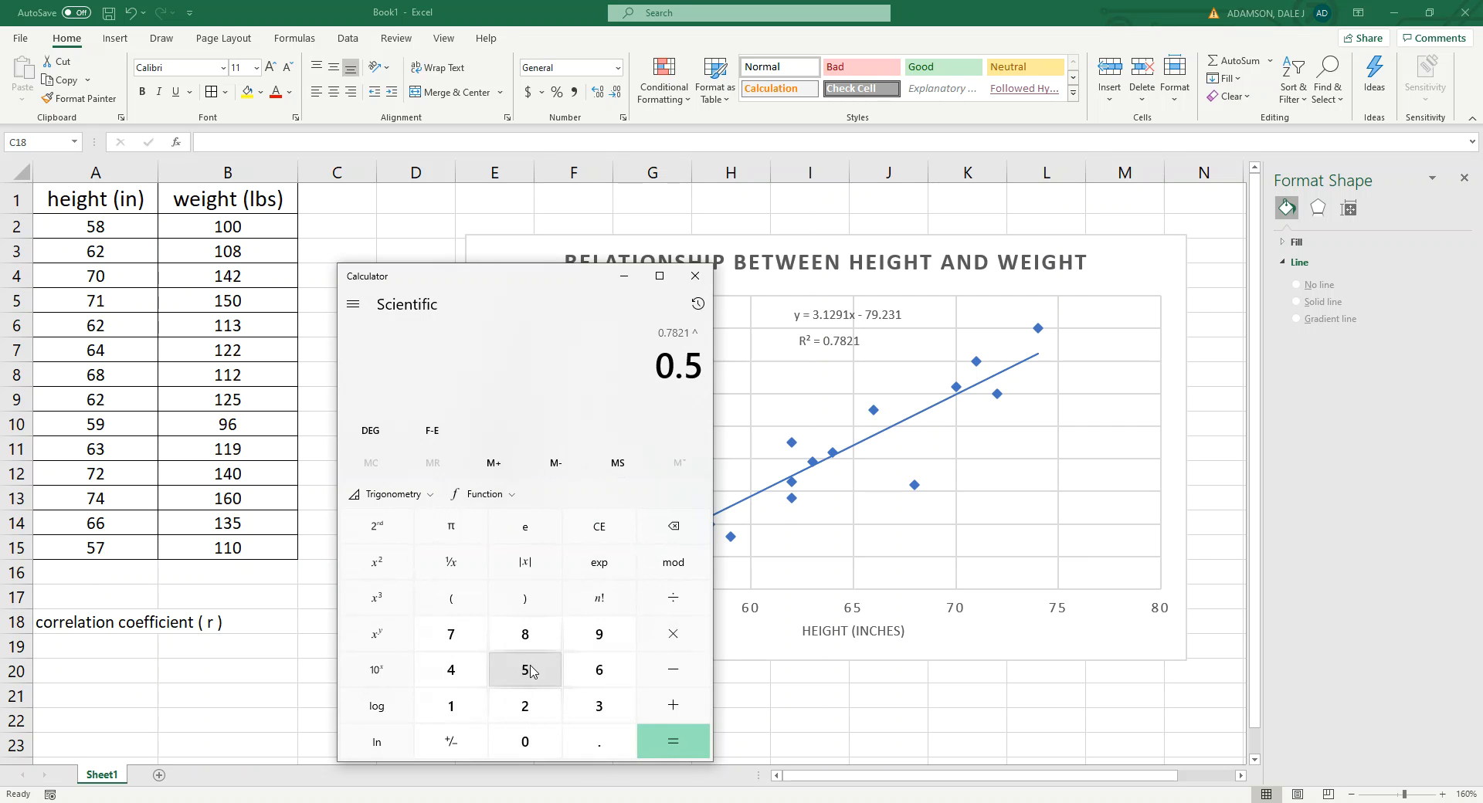
pyautogui.click(693, 744)
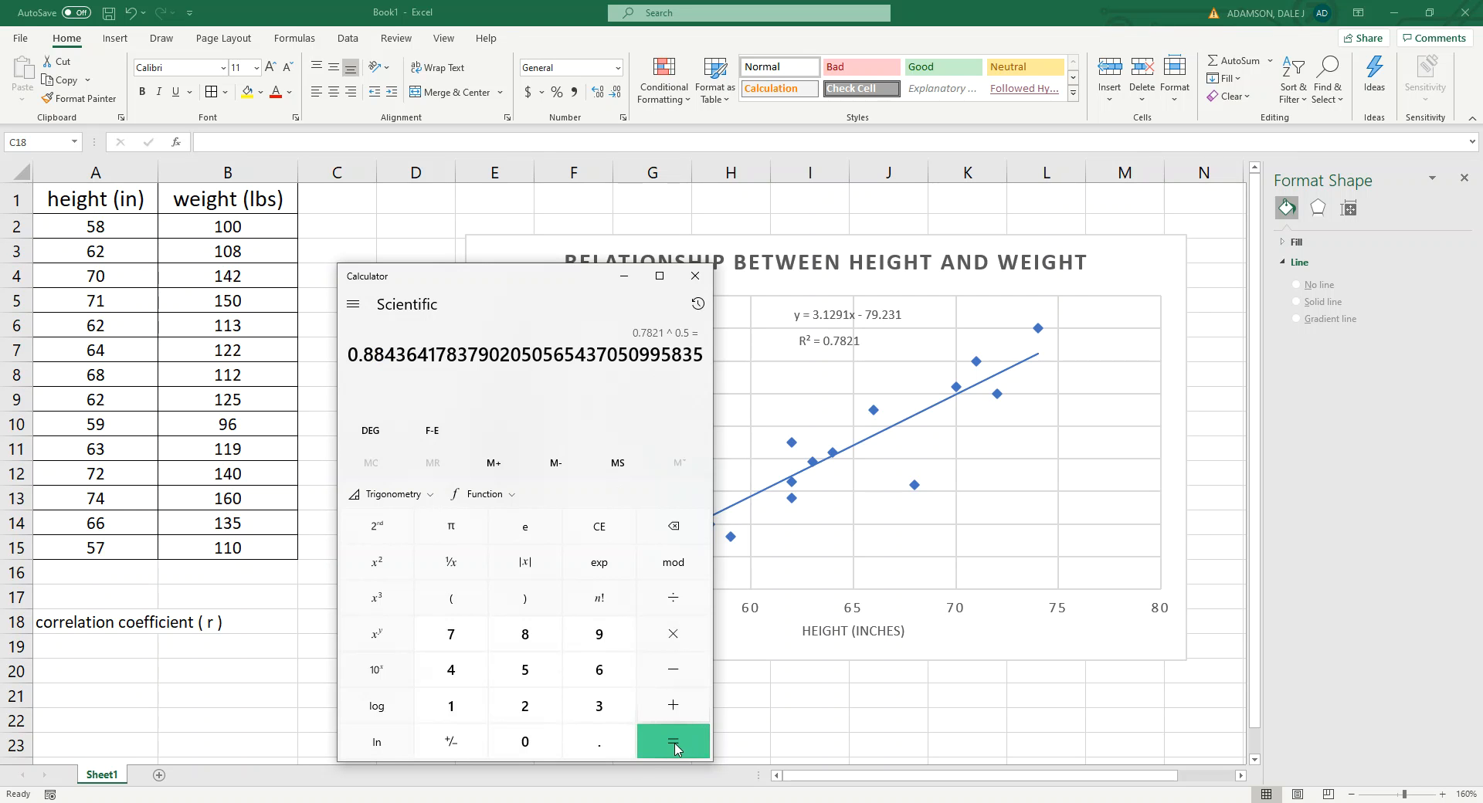
# Back in the Excel sheet, enter 0.884 in cell A19 and "positive" in cell A20
pyautogui.click(87, 654)
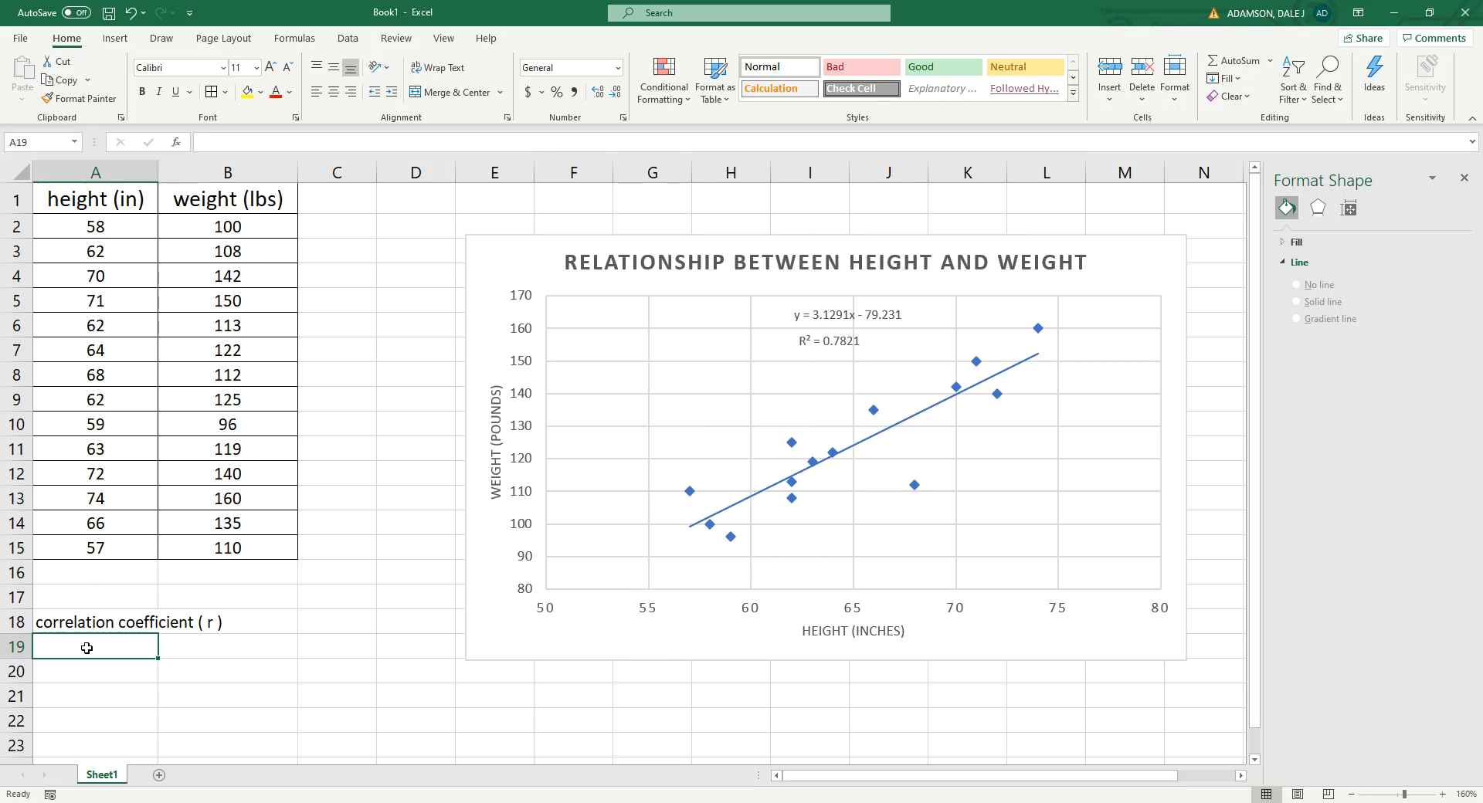
pyautogui.write('0.884')
pyautogui.click(117, 674)
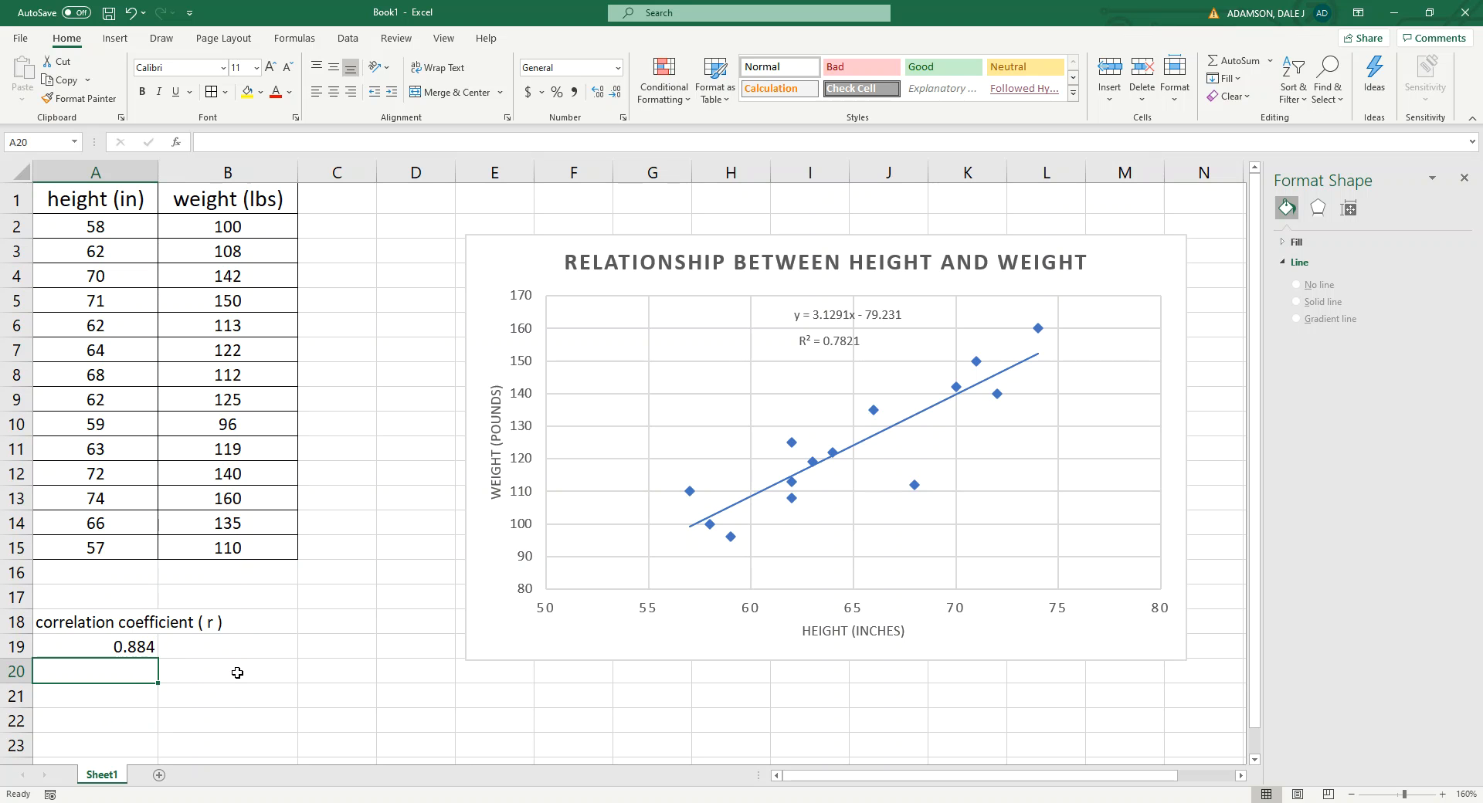
pyautogui.write('positiver')
pyautogui.press('BackSpace')
pyautogui.press('Return')
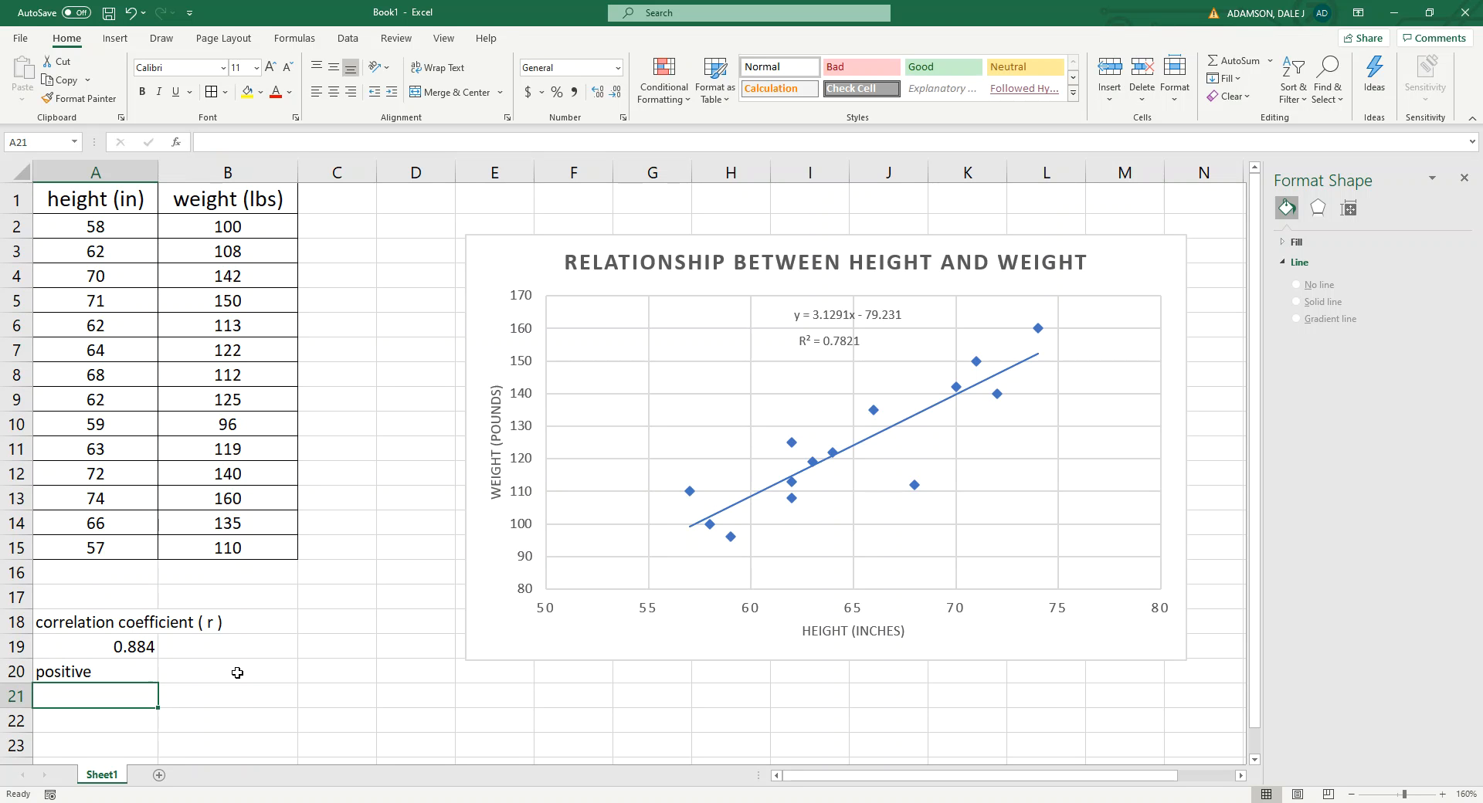
# Enter "strong correlation" in cell A21 to describe the strength of the relationship
pyautogui.write('strongm')
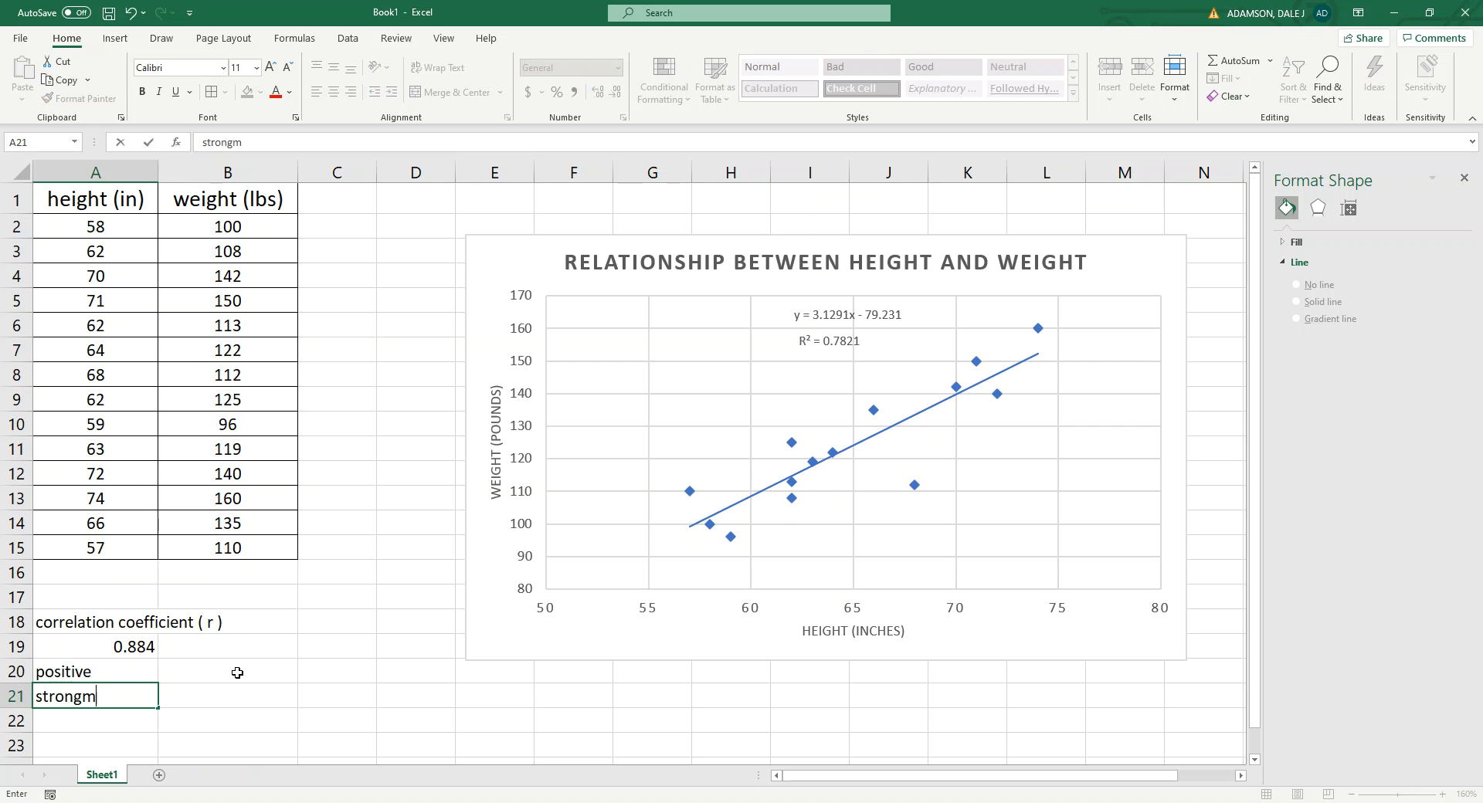
pyautogui.write(' rela')
pyautogui.press('BackSpace')
pyautogui.press('BackSpace')
pyautogui.press('BackSpace')
pyautogui.press('BackSpace')
pyautogui.write('correlation')
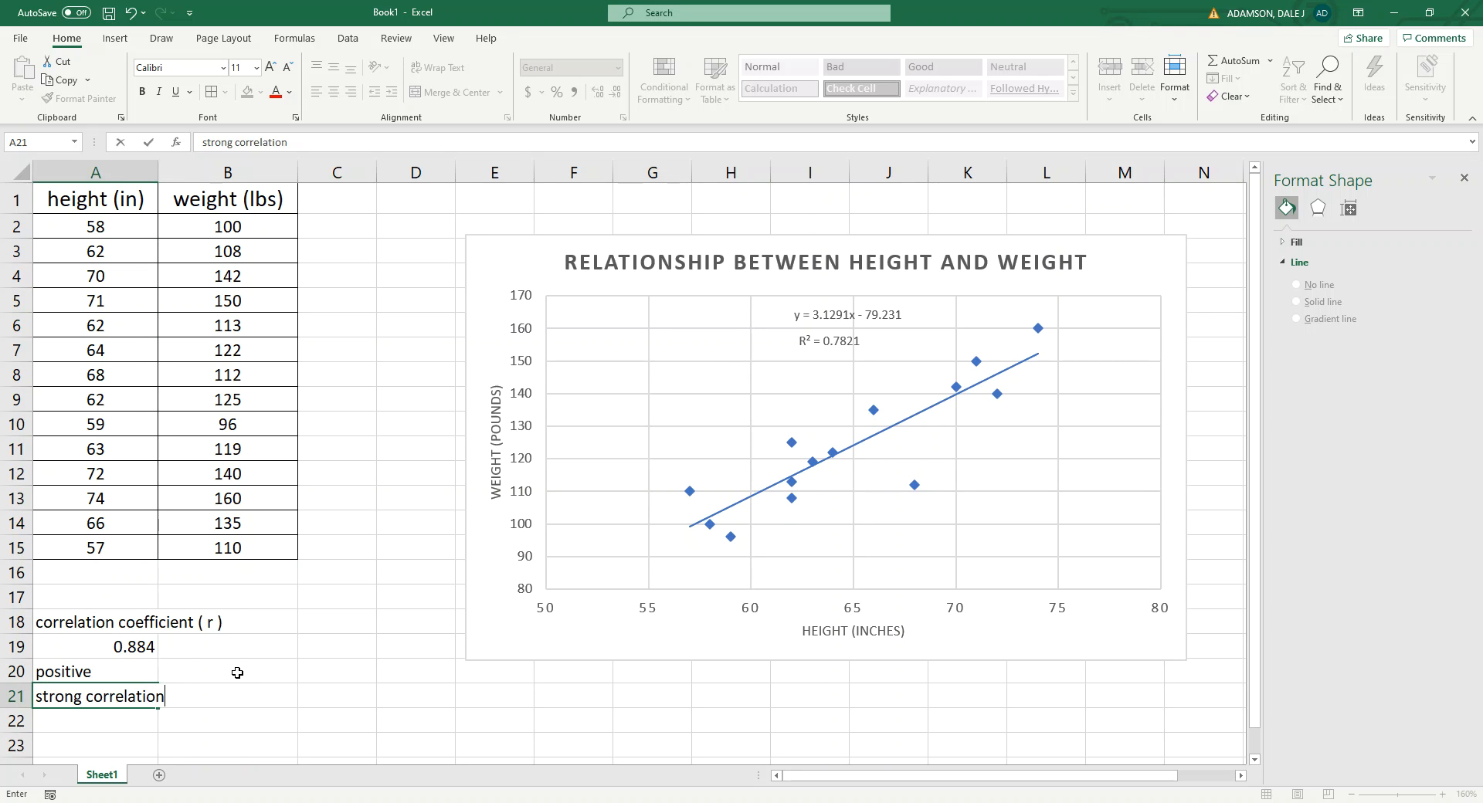
pyautogui.click(329, 753)
pyautogui.click(136, 648)
pyautogui.click(80, 697)
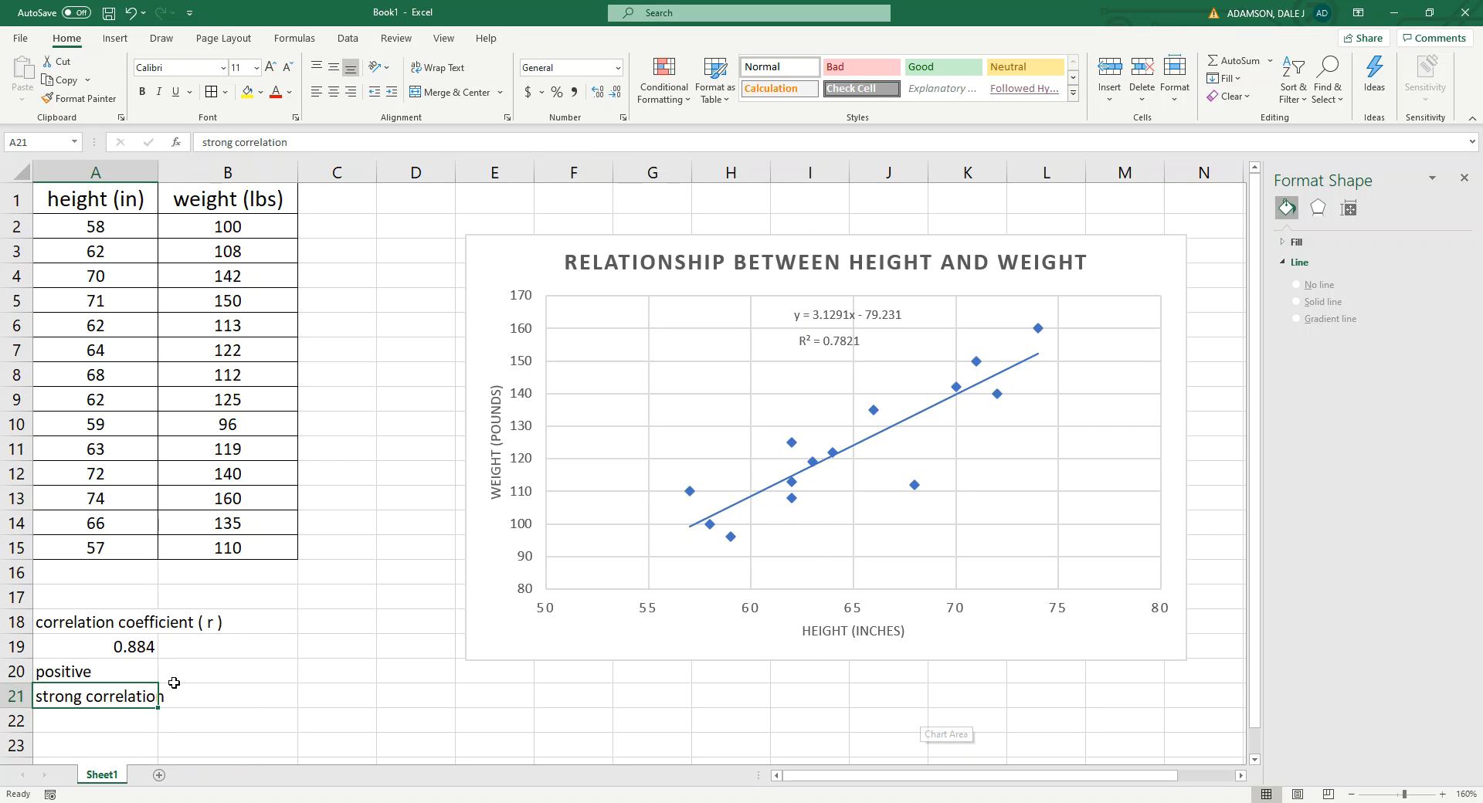
pyautogui.click(129, 648)
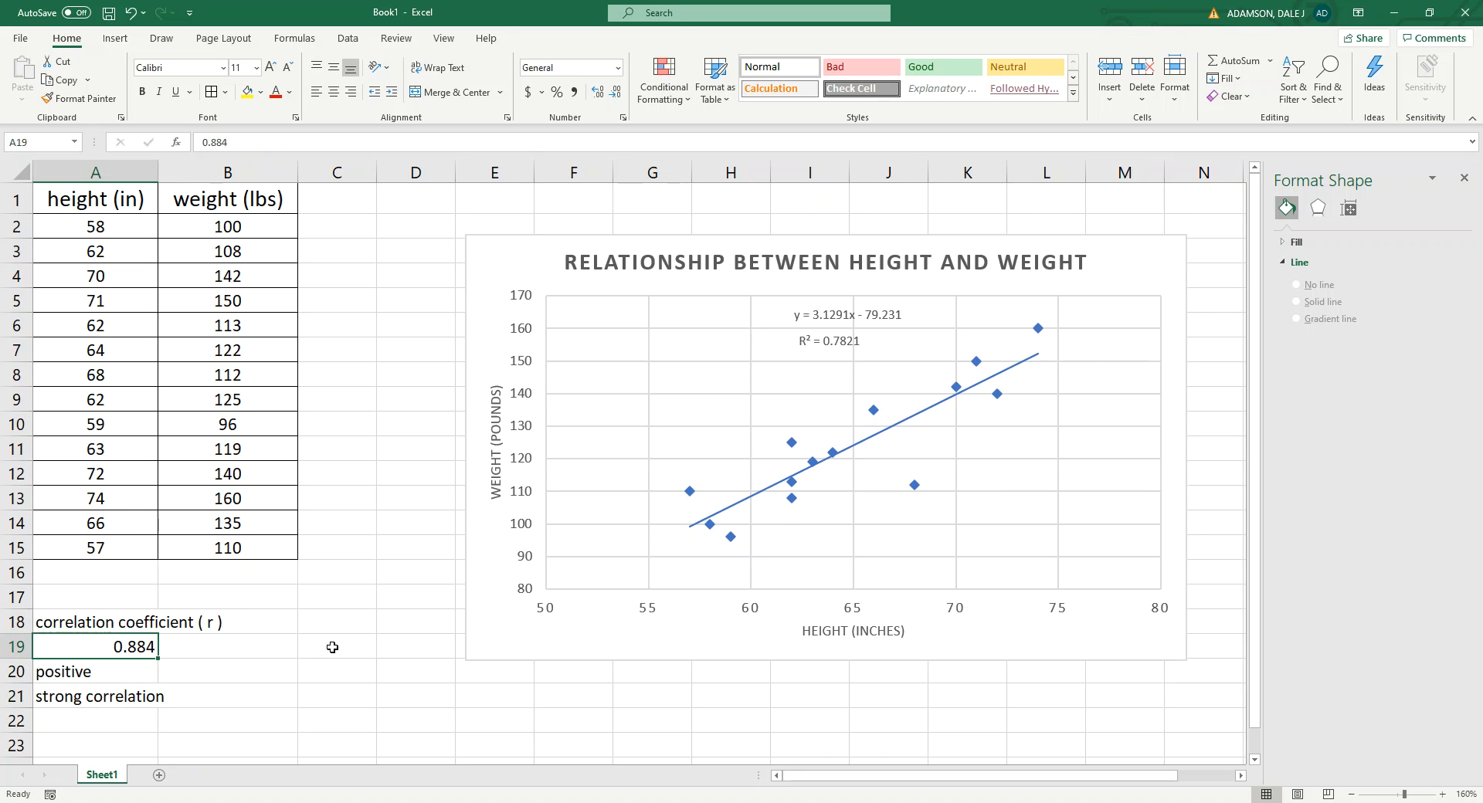
# Enter the example coefficients 0.6 and 0.2 in turn in cell D21, and clear the cell
pyautogui.click(399, 692)
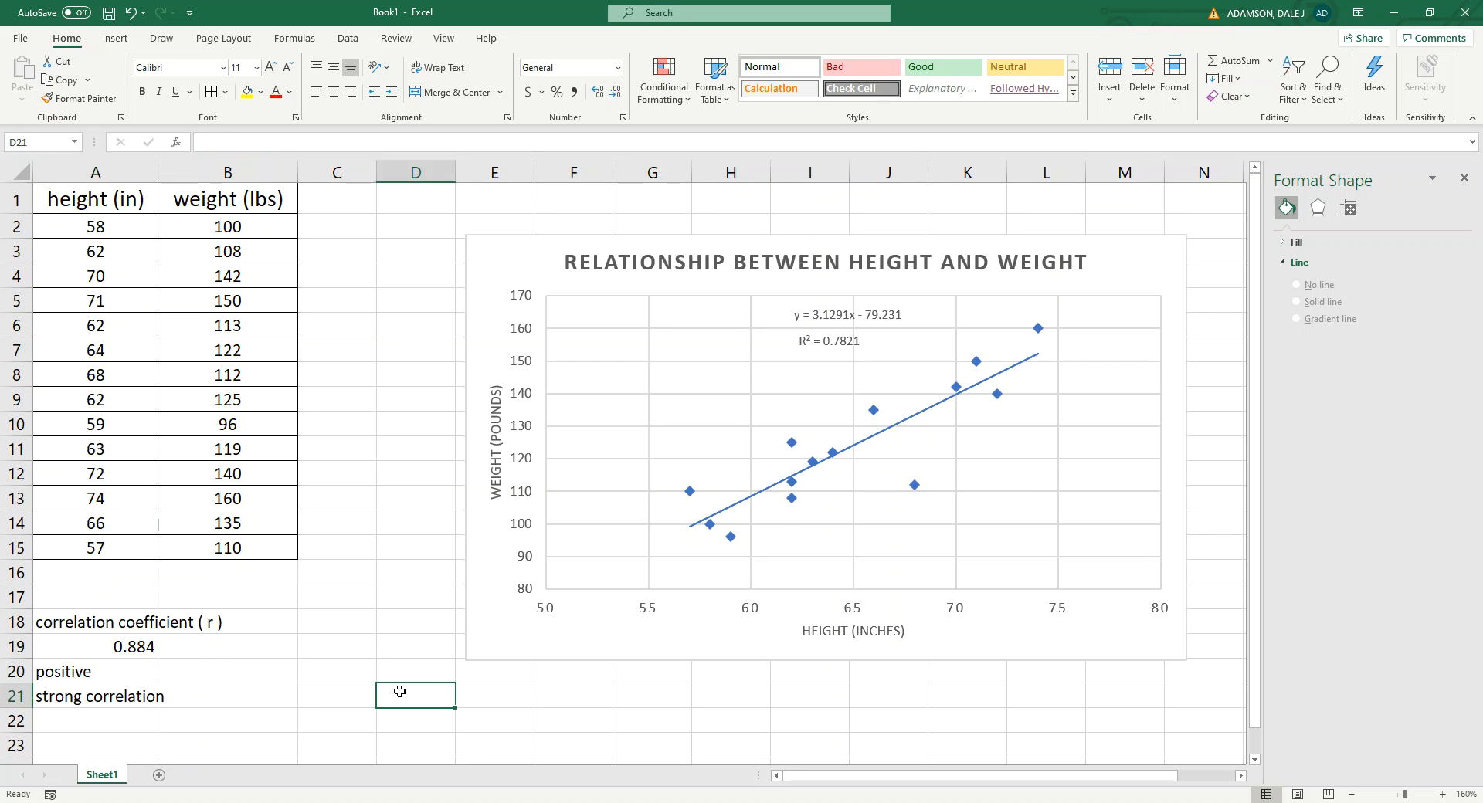
pyautogui.write('0.6')
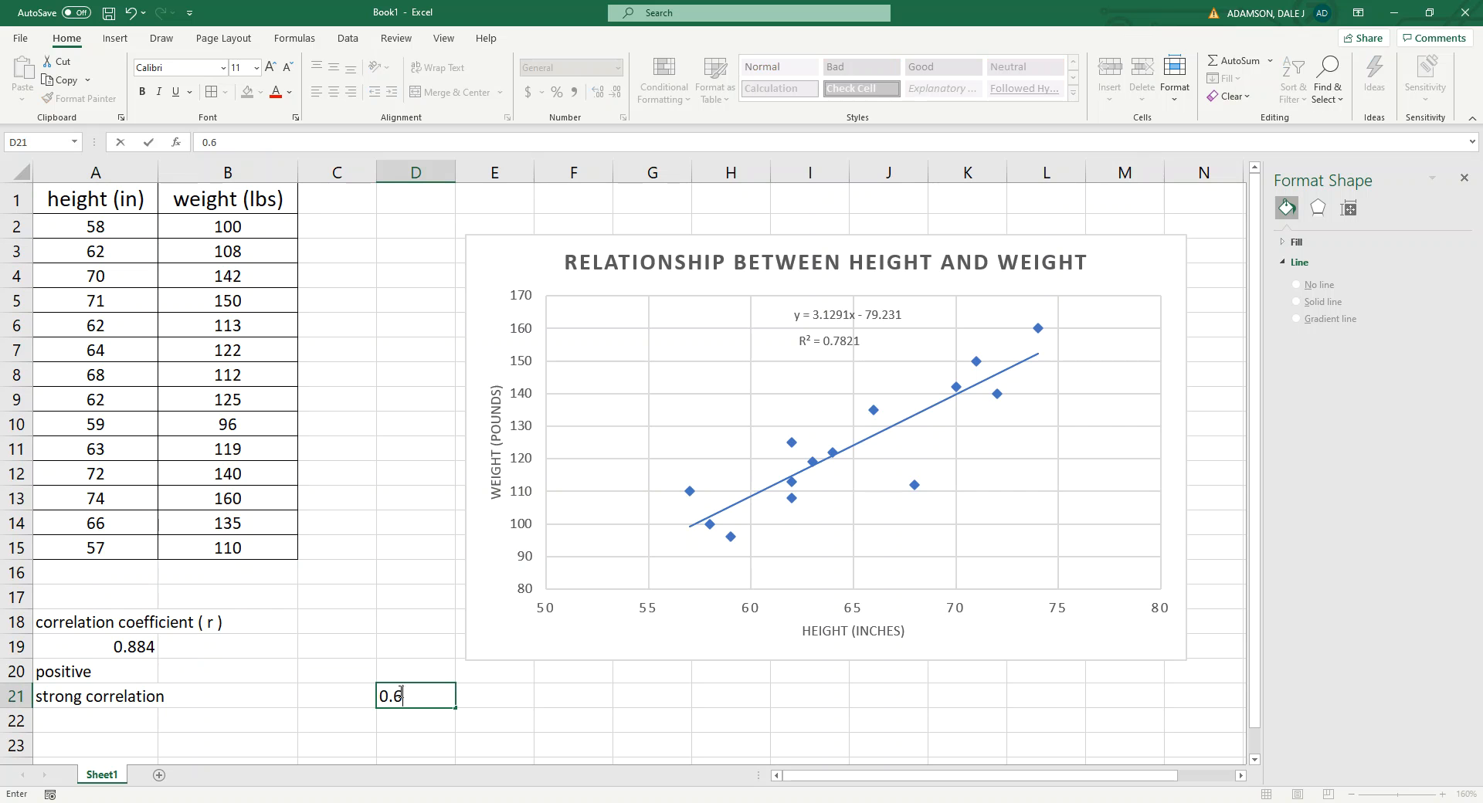
pyautogui.click(491, 701)
pyautogui.click(442, 698)
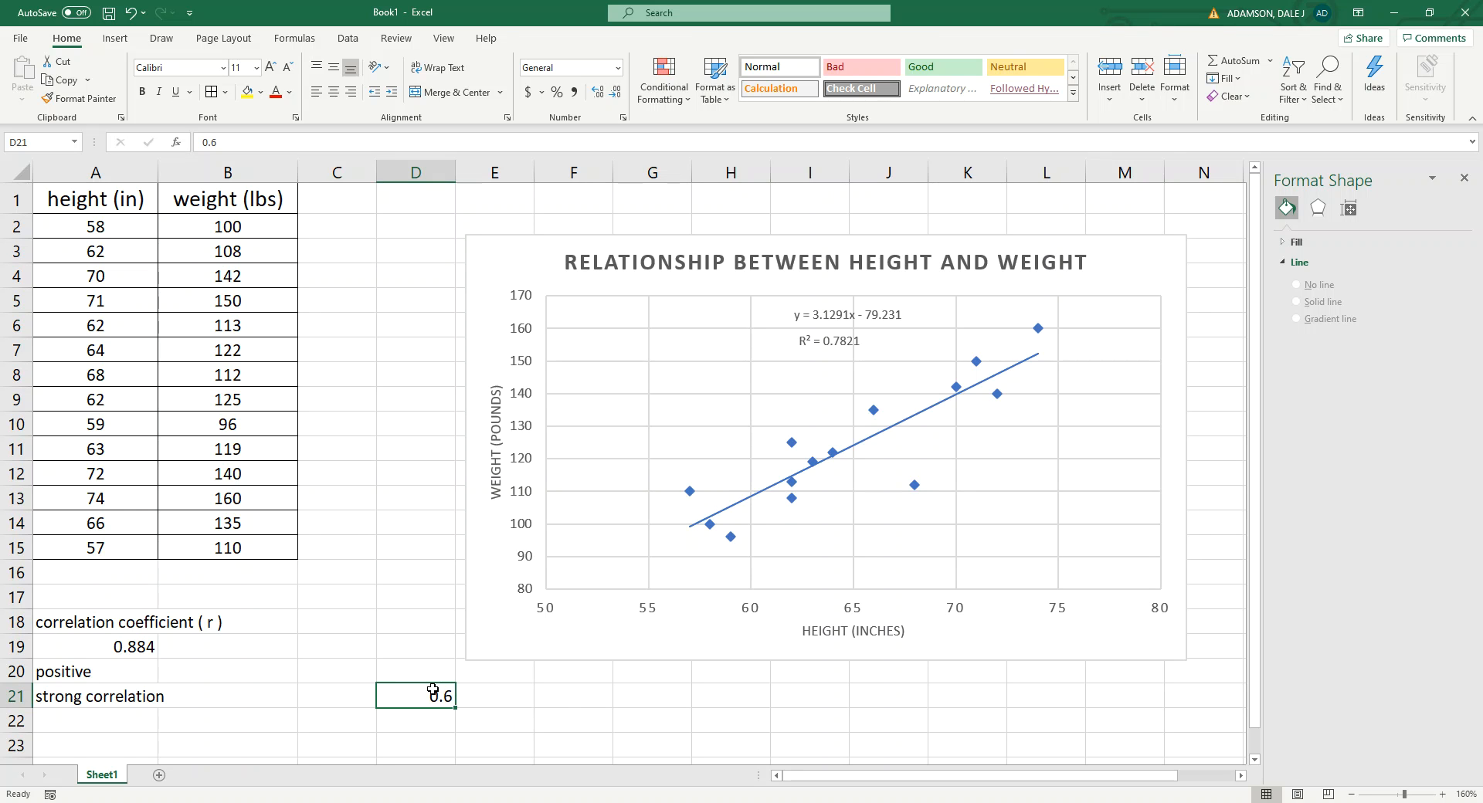
pyautogui.write('0.2')
pyautogui.click(524, 700)
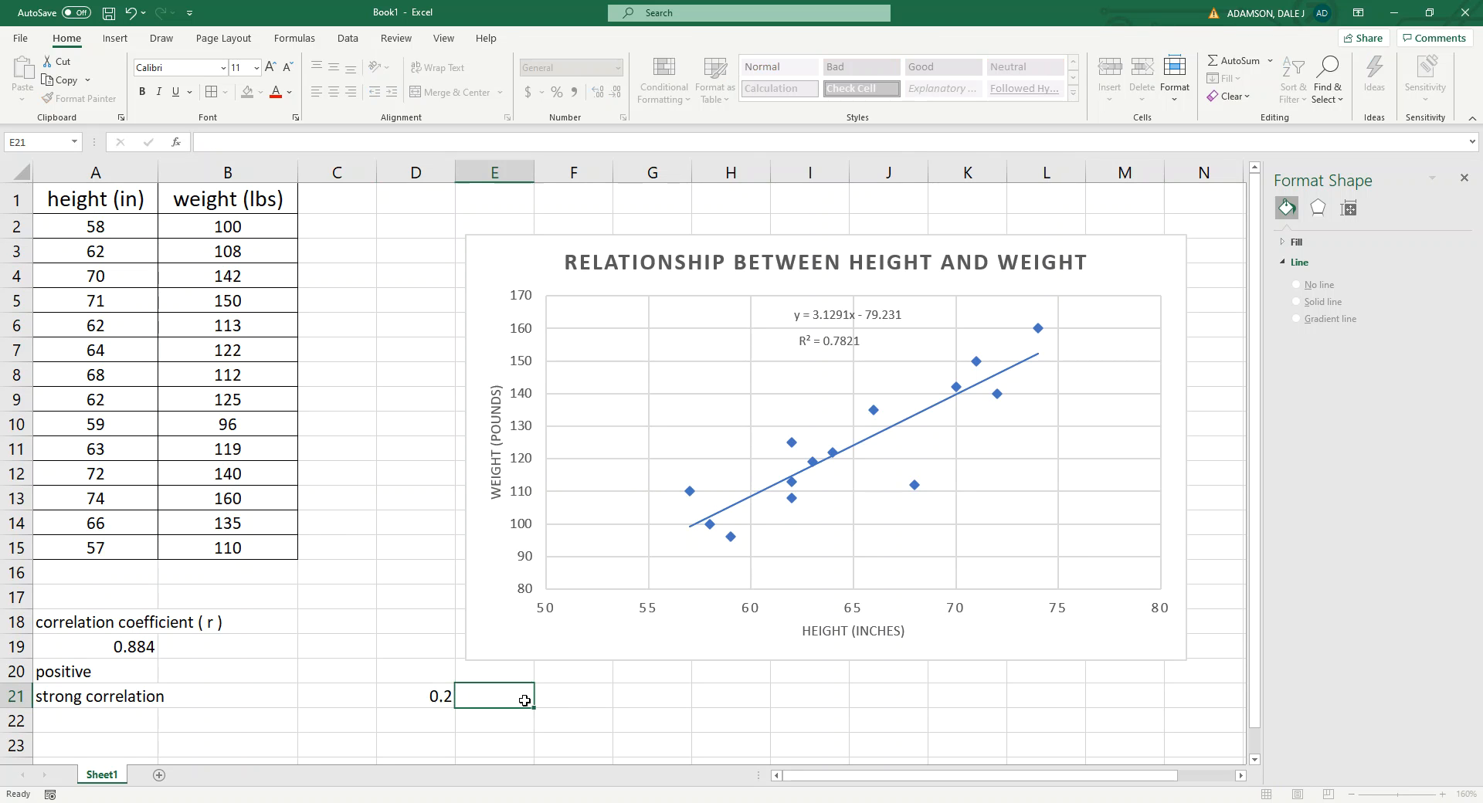
pyautogui.click(442, 699)
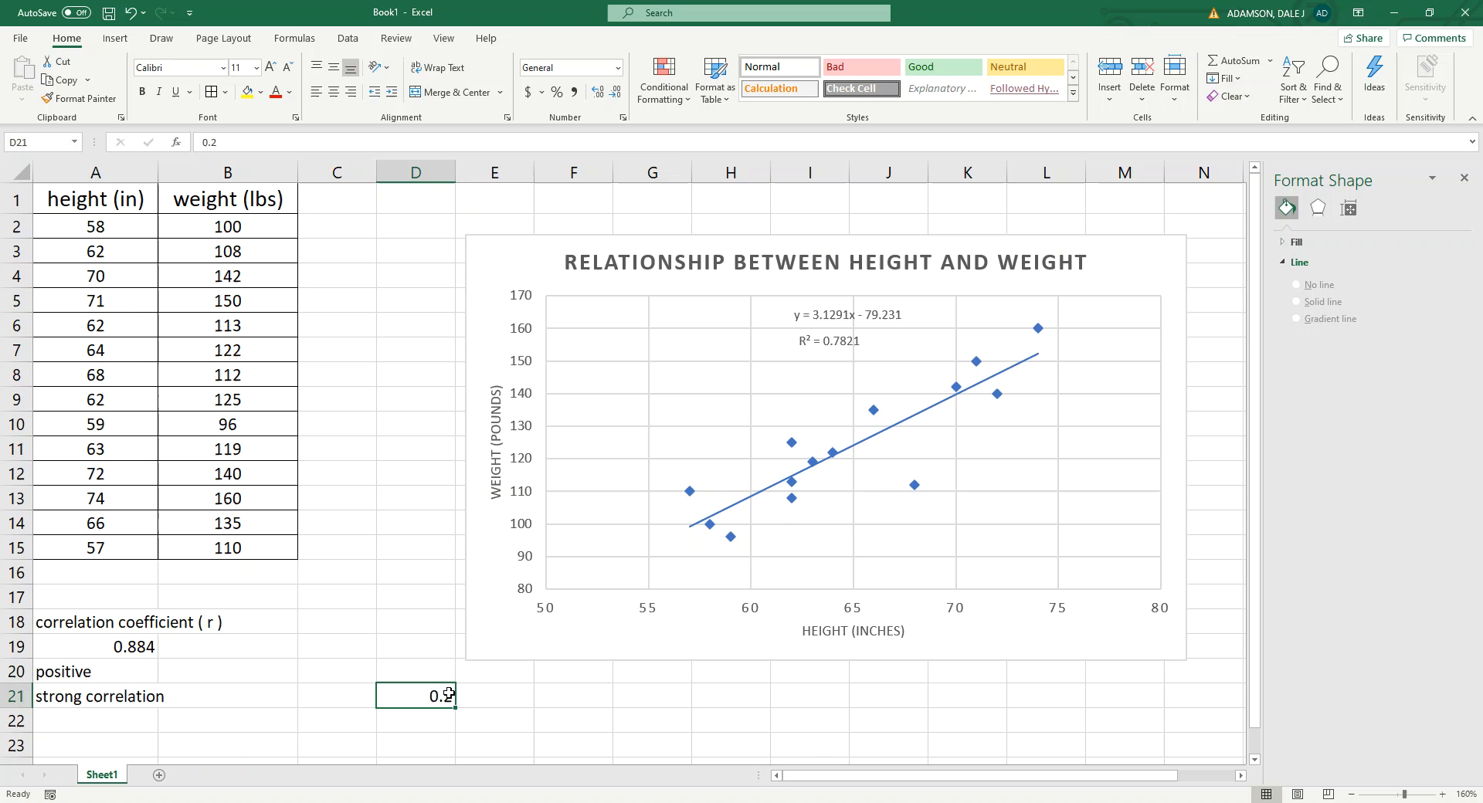
pyautogui.press('Delete')
pyautogui.press('Up')
pyautogui.click(132, 652)
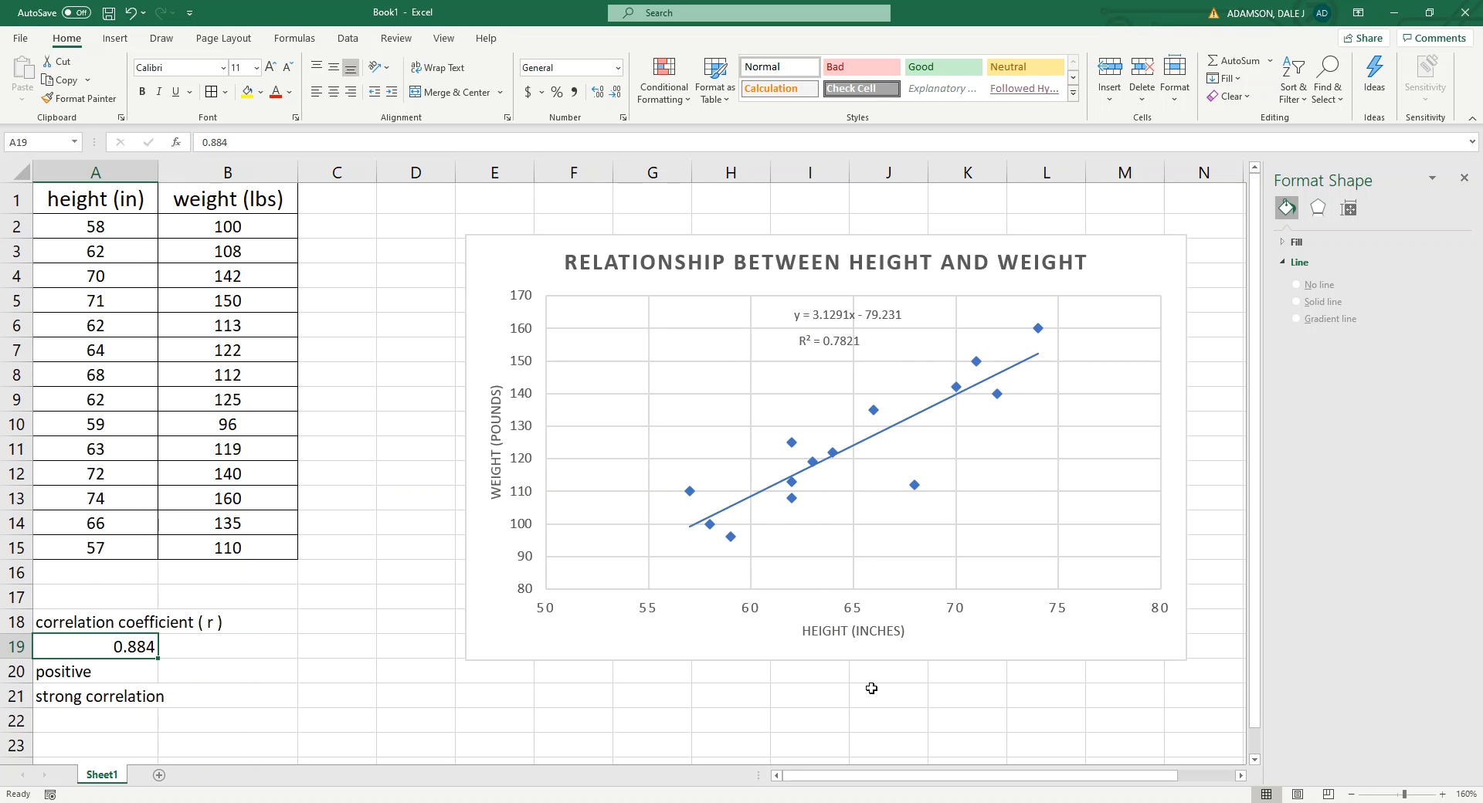
# Capture the whole scatter plot with the Snipping Tool and close the snip without saving it to a file
pyautogui.click(337, 721)
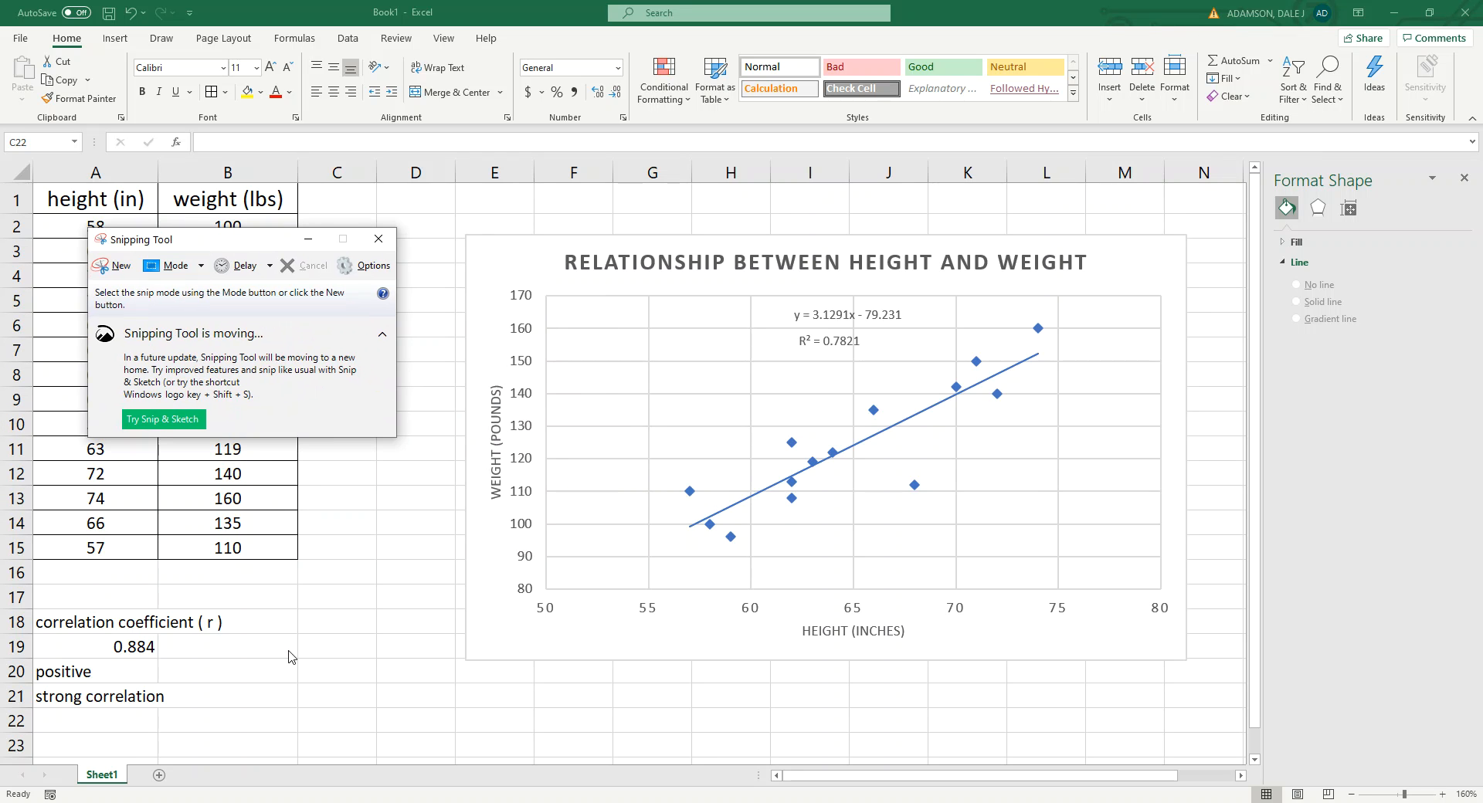
pyautogui.click(108, 270)
pyautogui.moveTo(462, 230); pyautogui.dragTo(1188, 662)
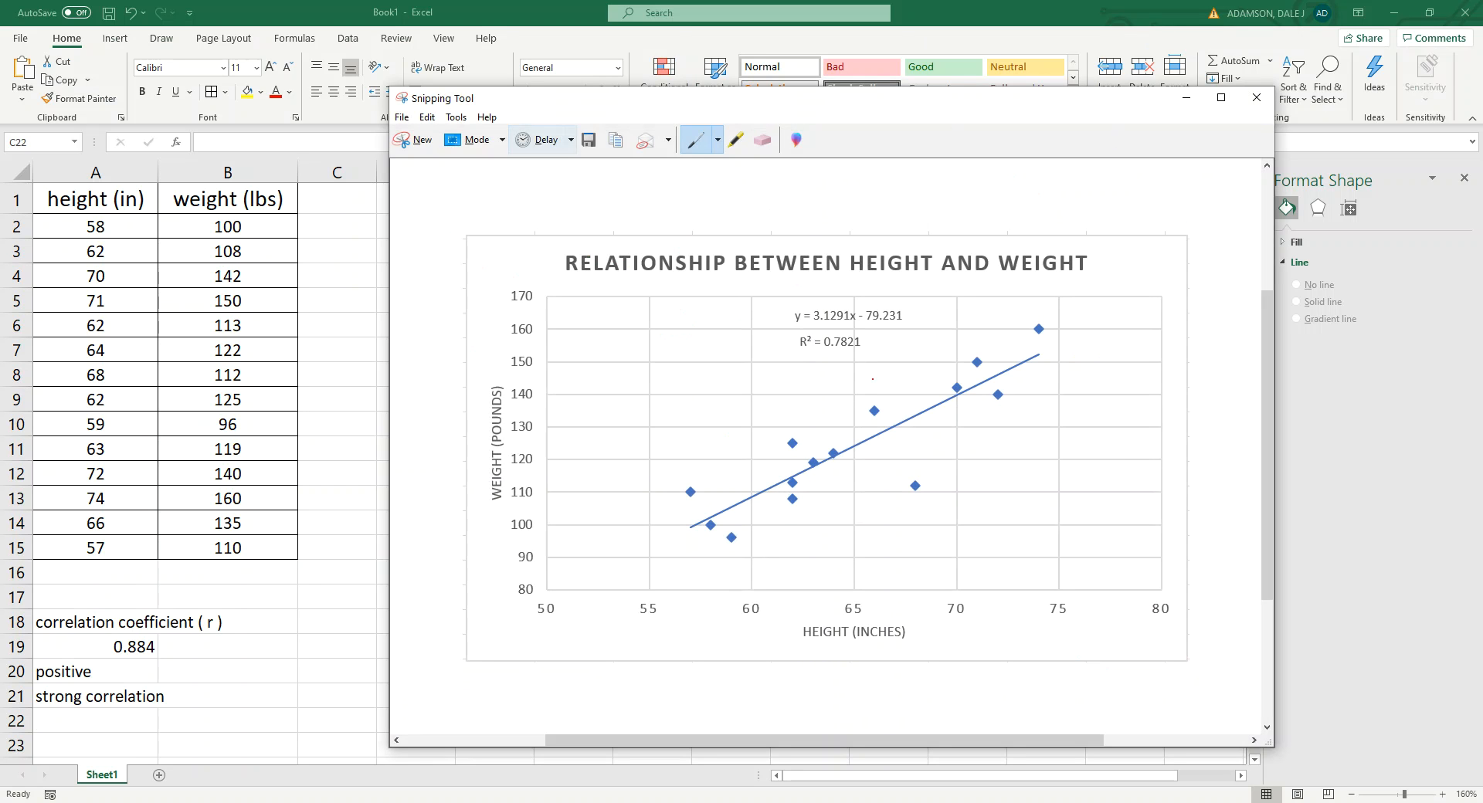
pyautogui.click(1257, 101)
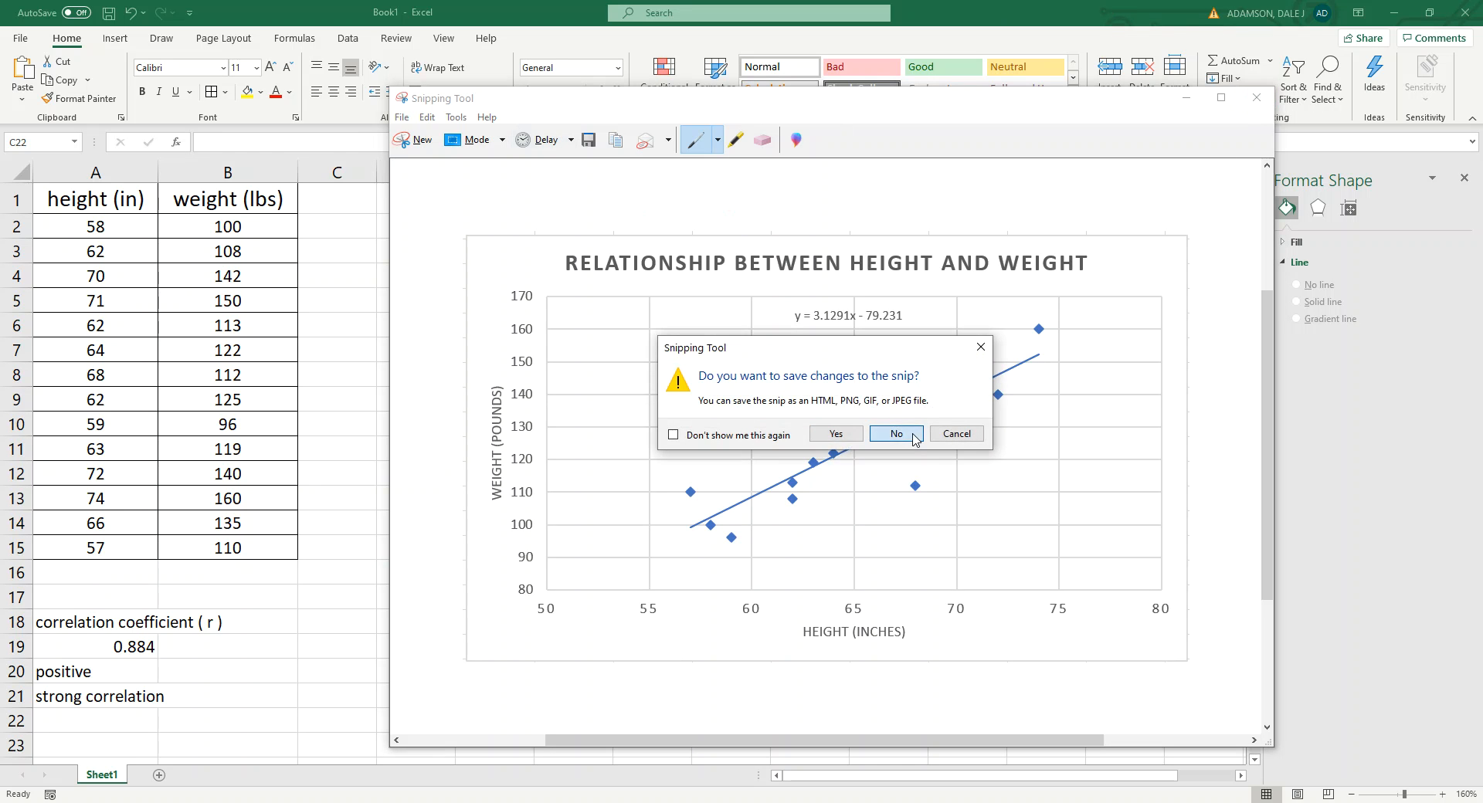
pyautogui.click(896, 434)
pyautogui.click(954, 690)
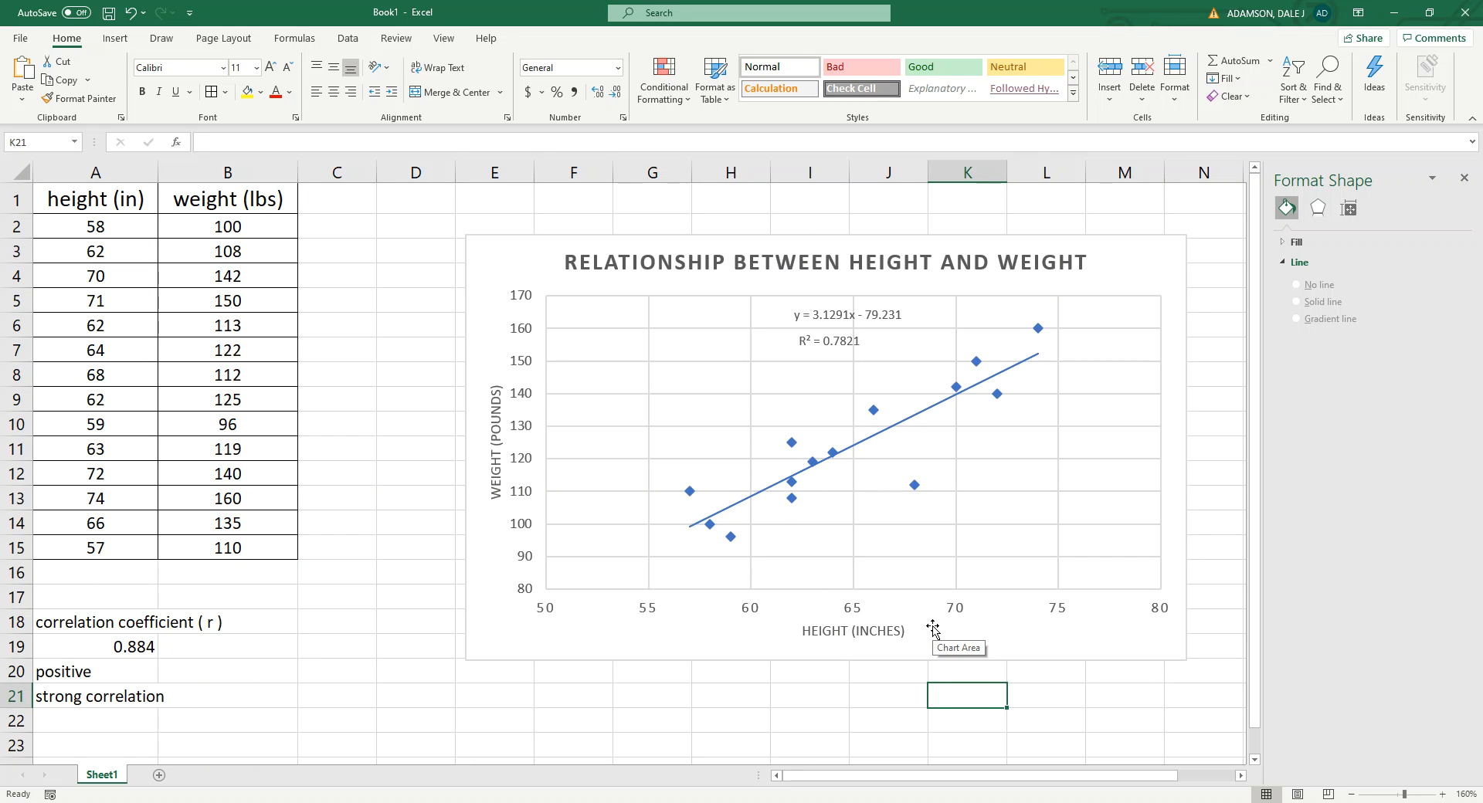
pyautogui.click(152, 653)
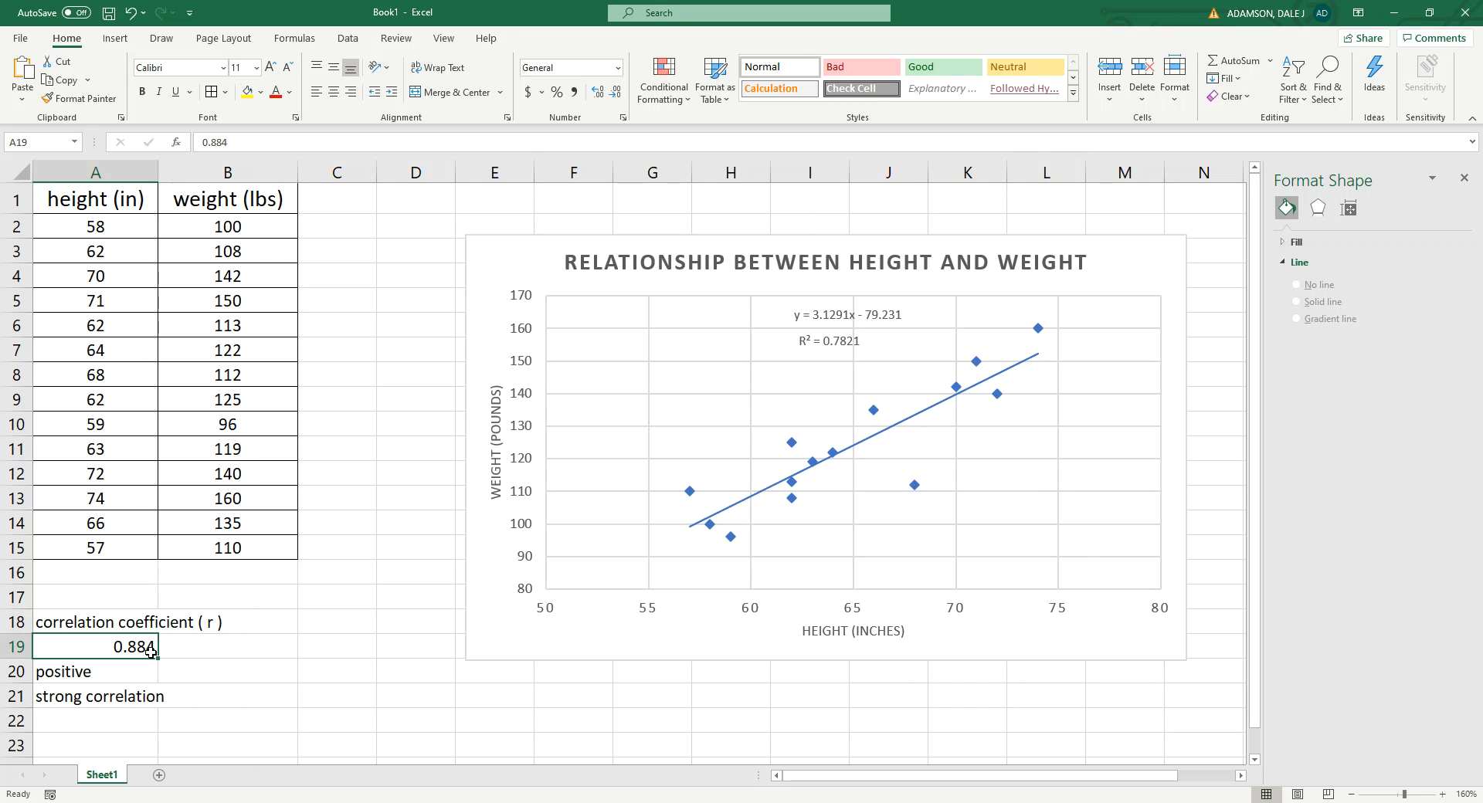
pyautogui.click(850, 346)
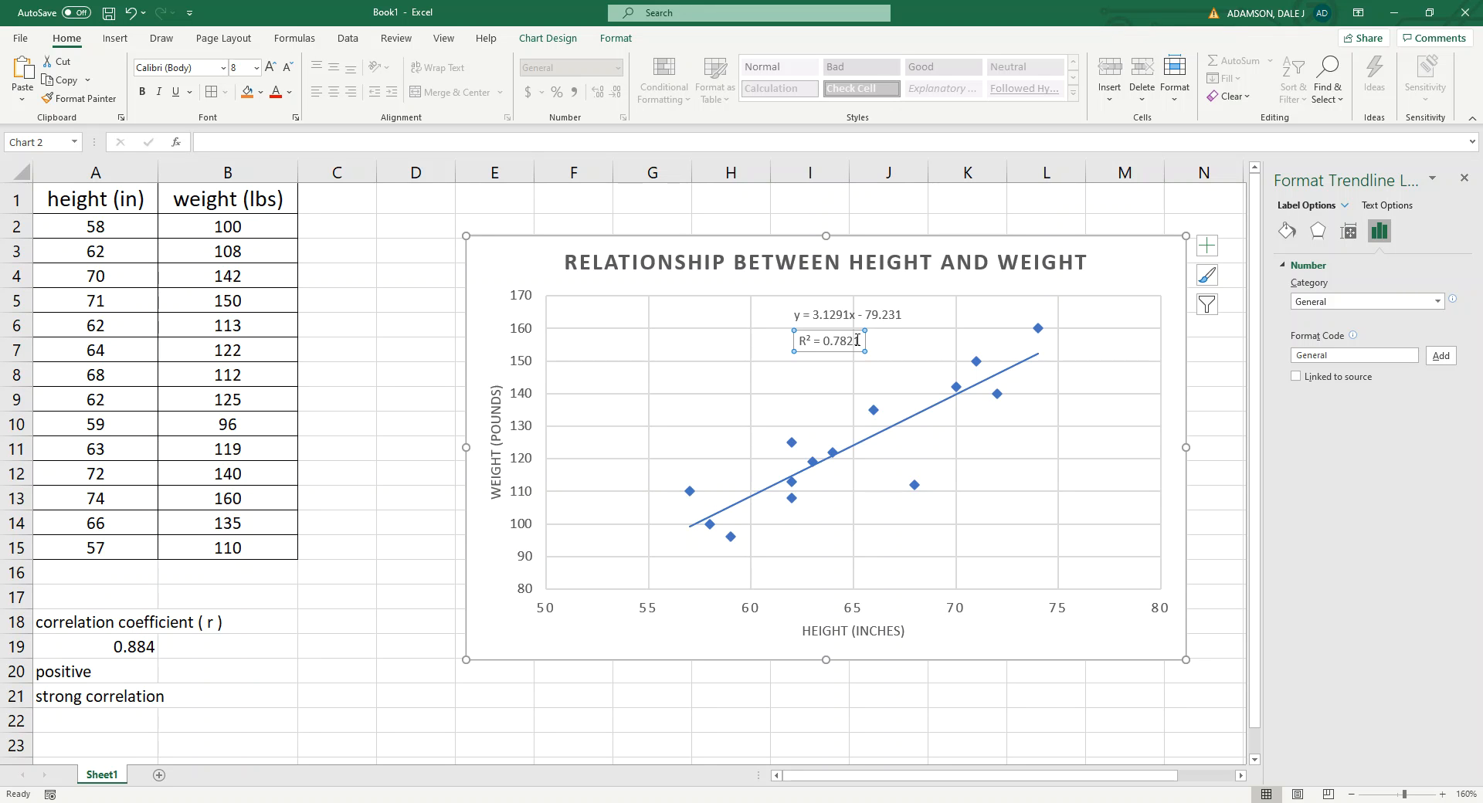
pyautogui.click(138, 649)
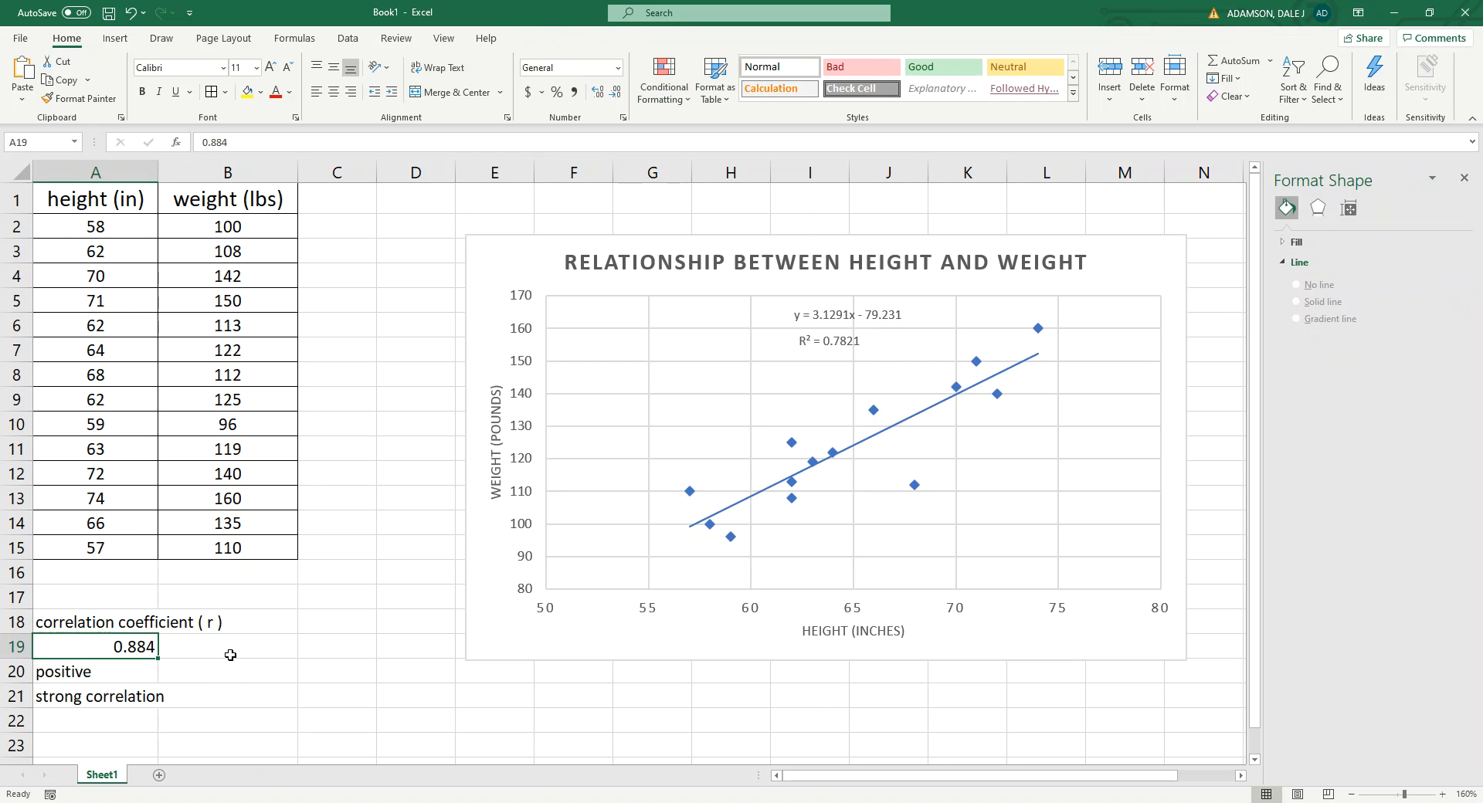